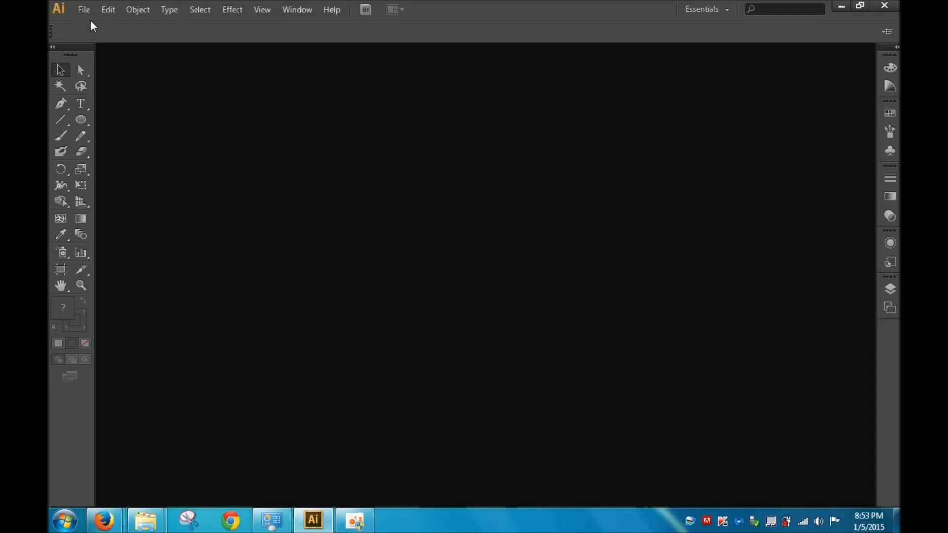
- Open Risotemplate.ai from the File menu and switch the view to Overprint Preview
click(83, 10)
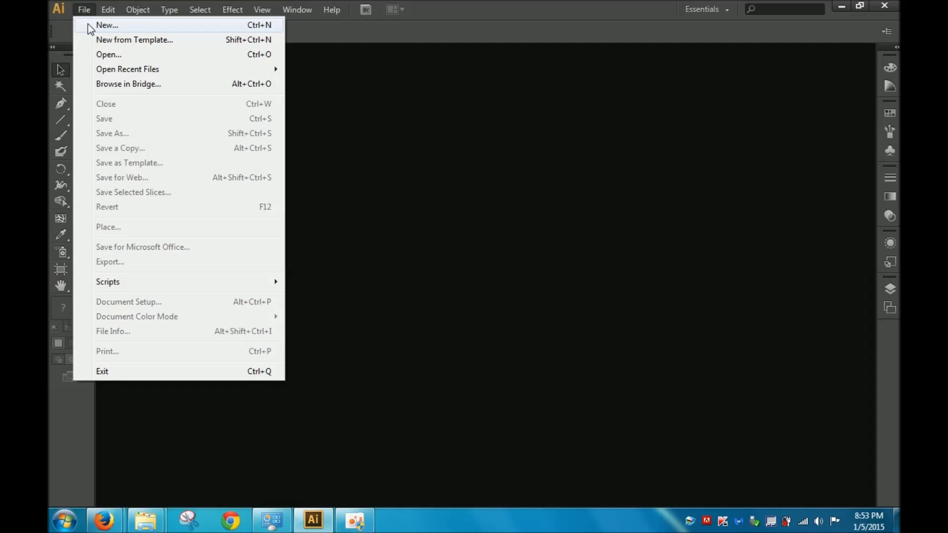
click(104, 55)
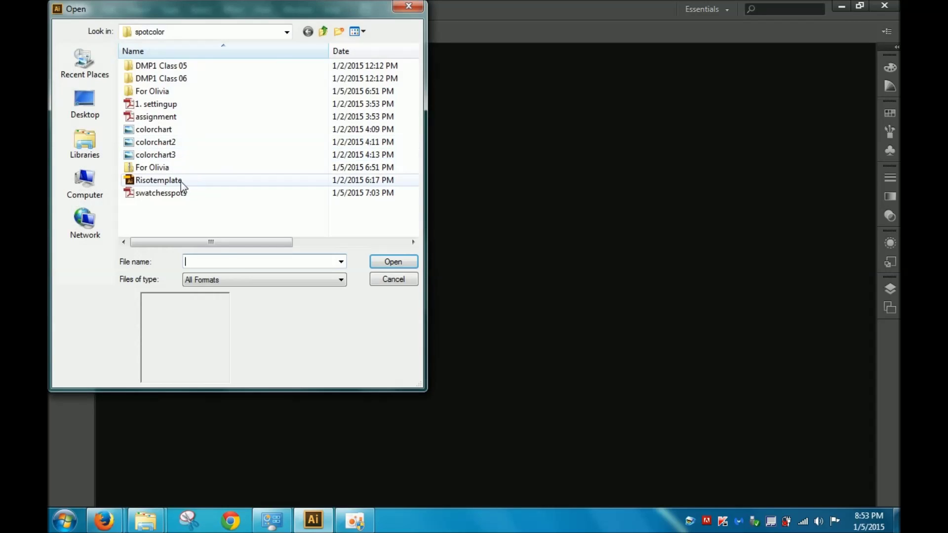
double_click(181, 181)
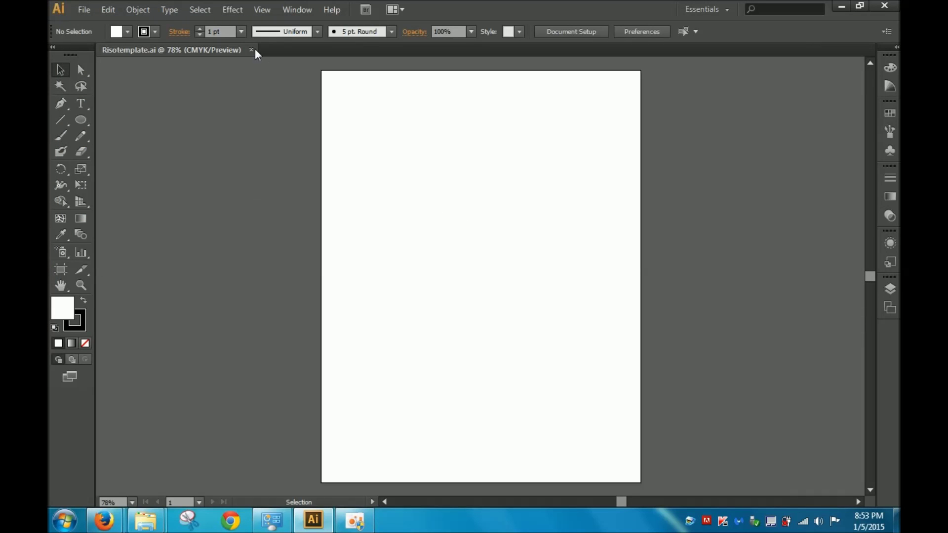
click(263, 10)
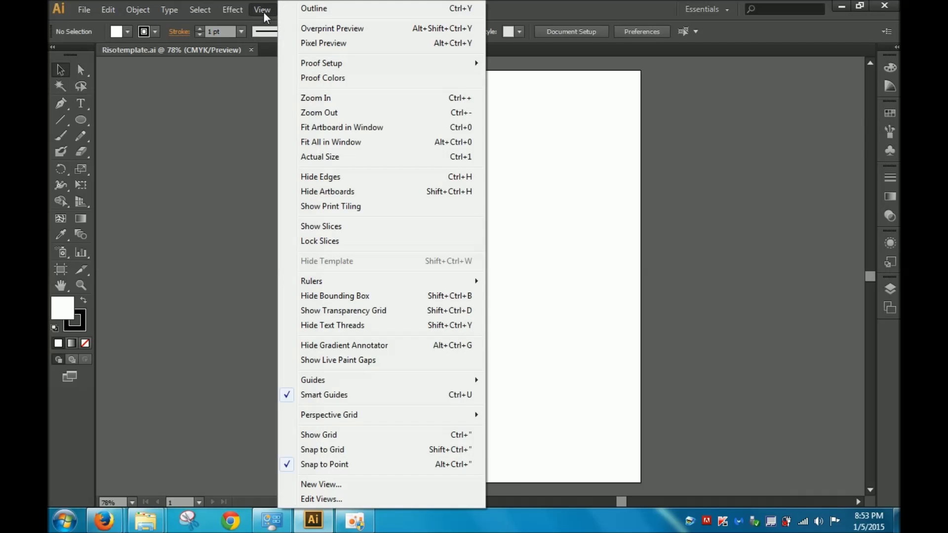
click(342, 29)
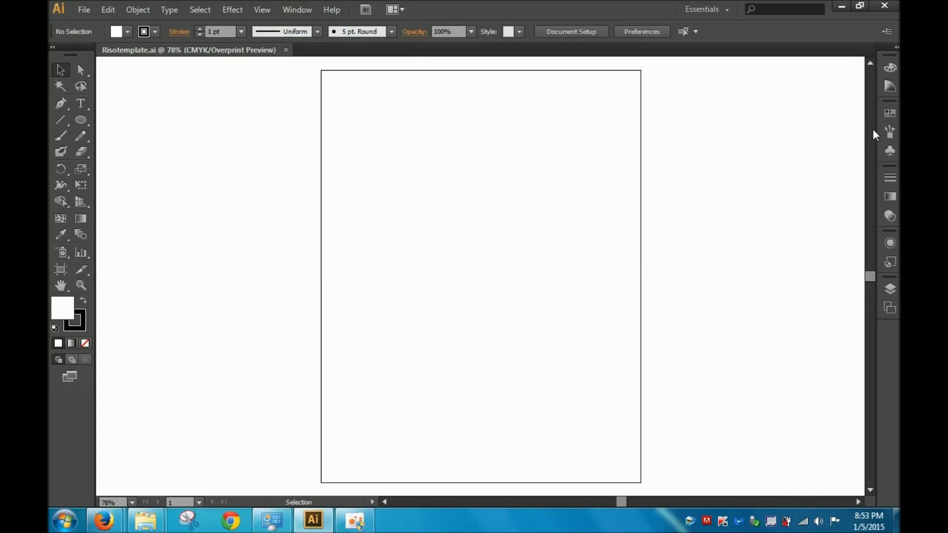
- Show the Swatches panel from the right dock and pull it out as a floating panel
click(889, 113)
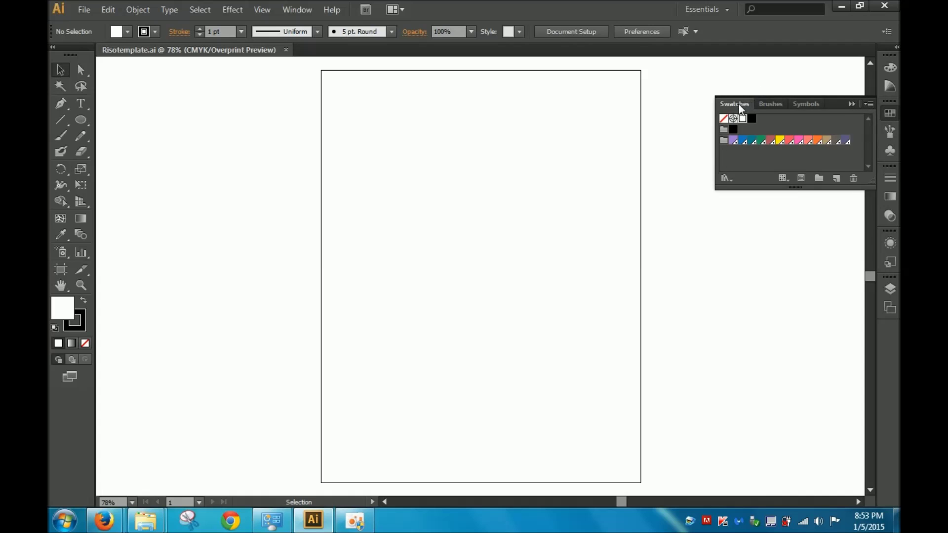
drag(735, 105, 673, 80)
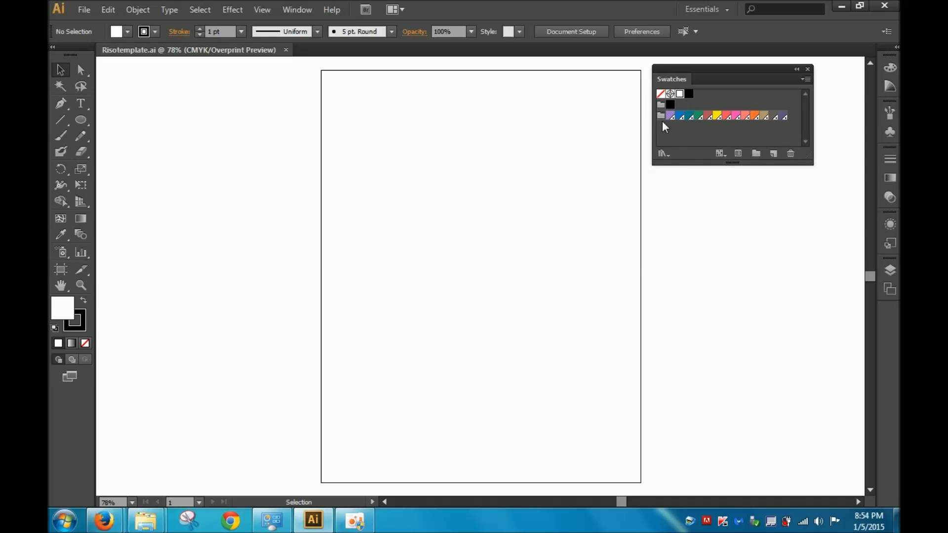
- Open the Attributes panel and dock it with the Swatches panel
click(303, 10)
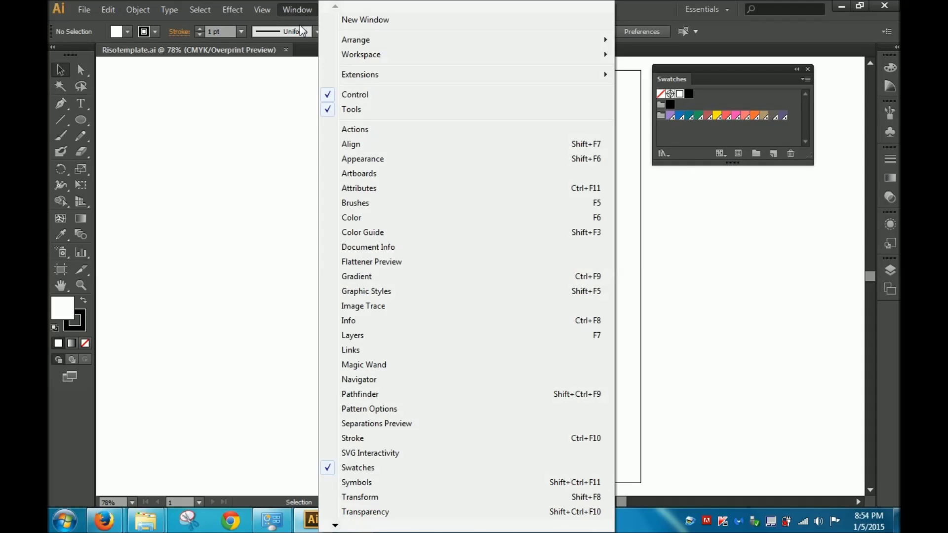
click(359, 187)
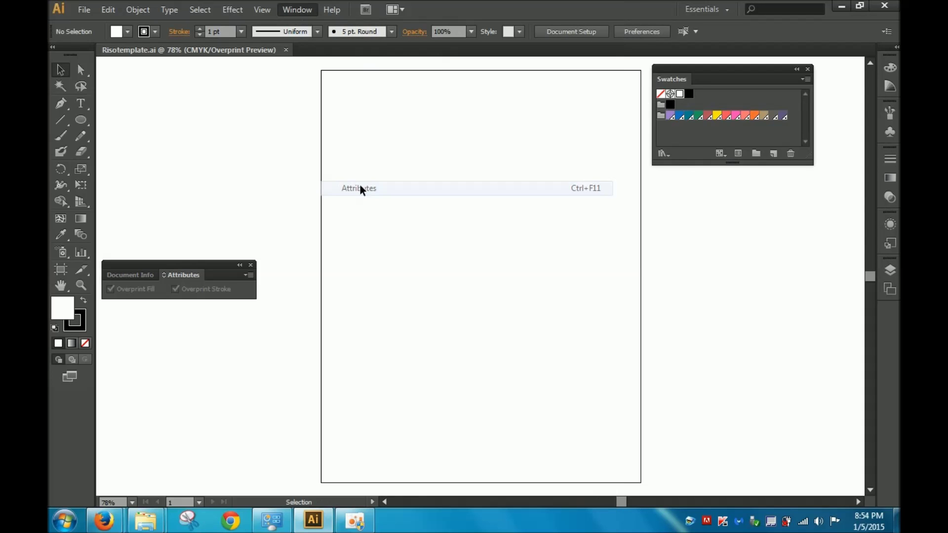
drag(227, 265, 775, 164)
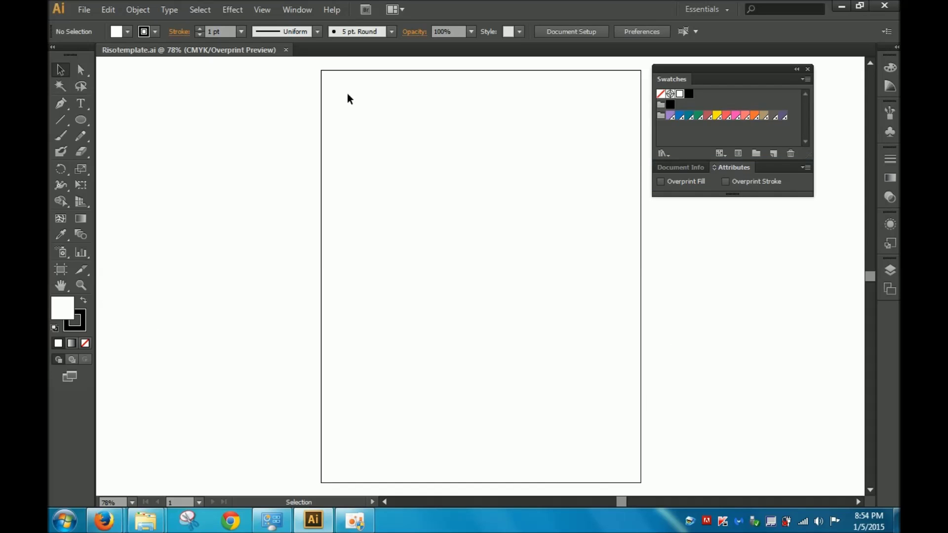
- Dock the Separations Preview panel below and enlarge it to list the PANTONE inks
click(299, 9)
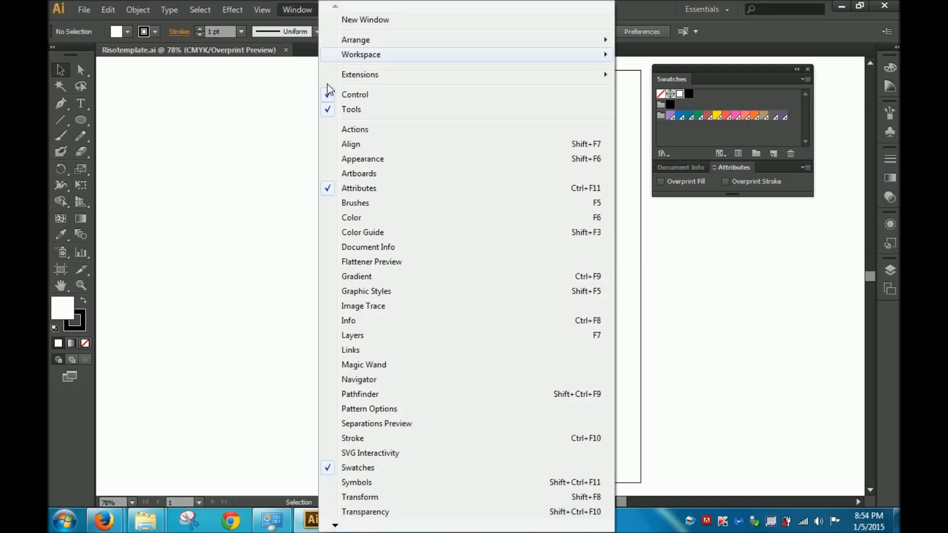
click(393, 423)
drag(537, 341, 680, 200)
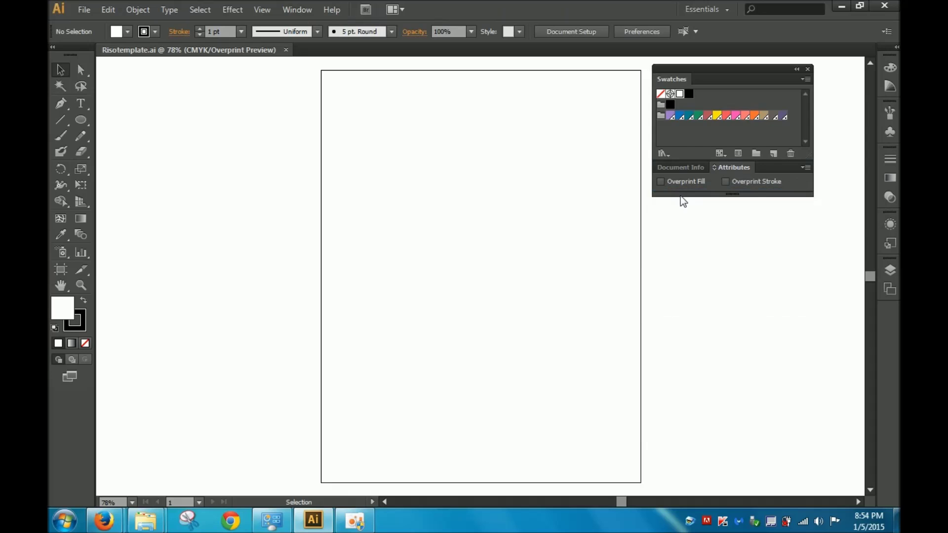
drag(730, 311, 753, 505)
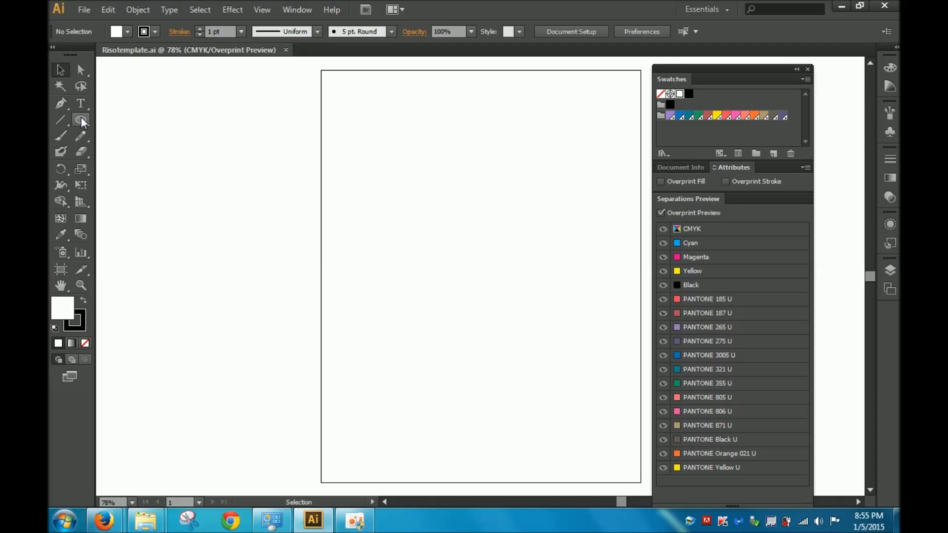
- Draw three overlapping circles with the Ellipse tool: top, lower right and lower left
drag(83, 122, 174, 150)
drag(394, 114, 556, 275)
drag(448, 213, 614, 377)
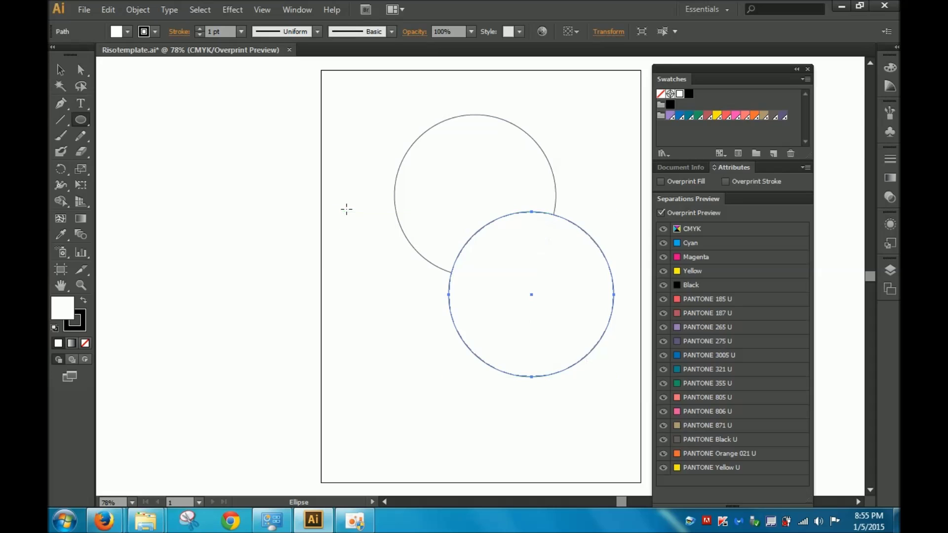
drag(346, 208, 507, 354)
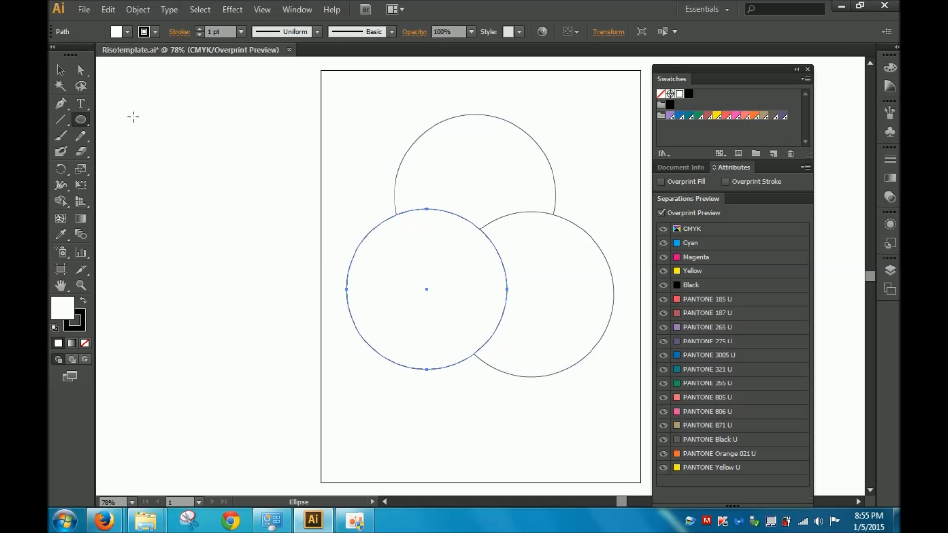
- Fill the top circle PANTONE 806 U pink, the right one orange and the left one blue
click(60, 70)
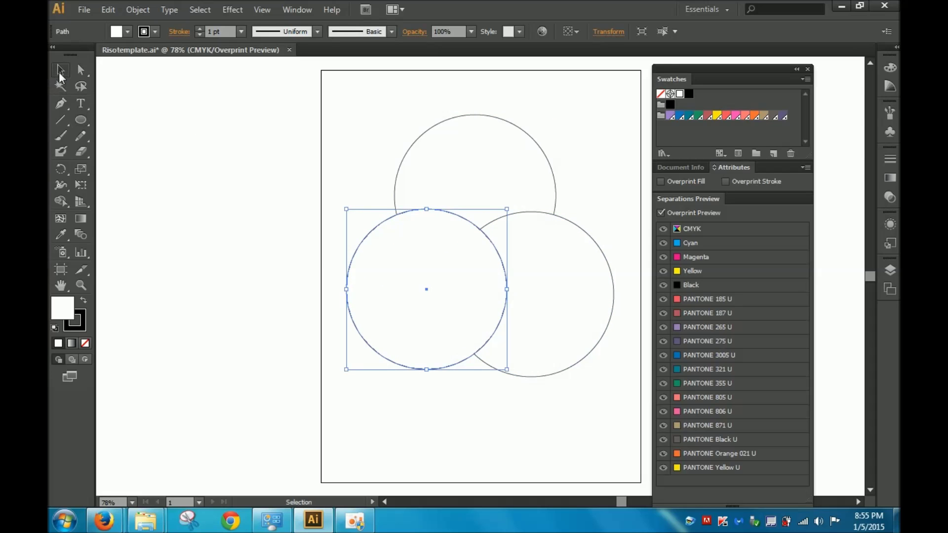
click(466, 114)
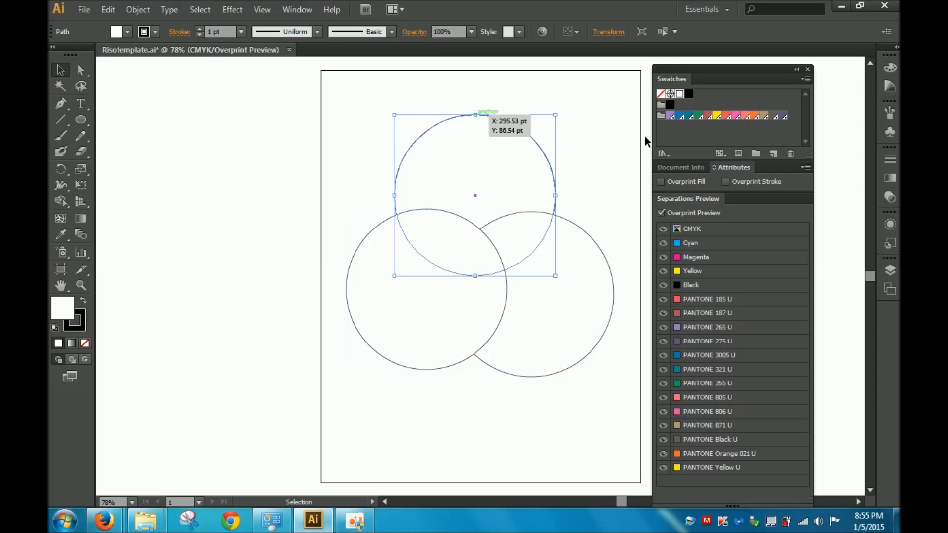
click(736, 115)
click(590, 238)
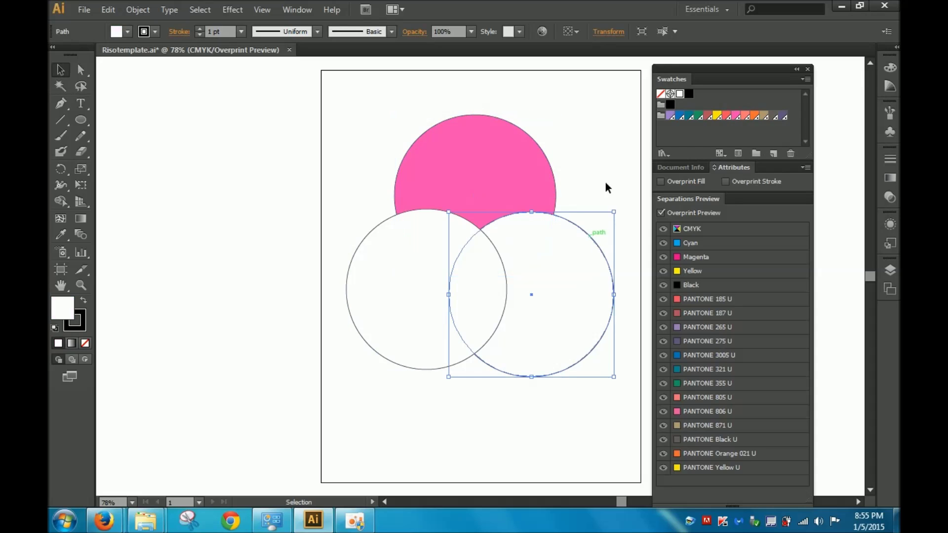
click(756, 116)
click(369, 237)
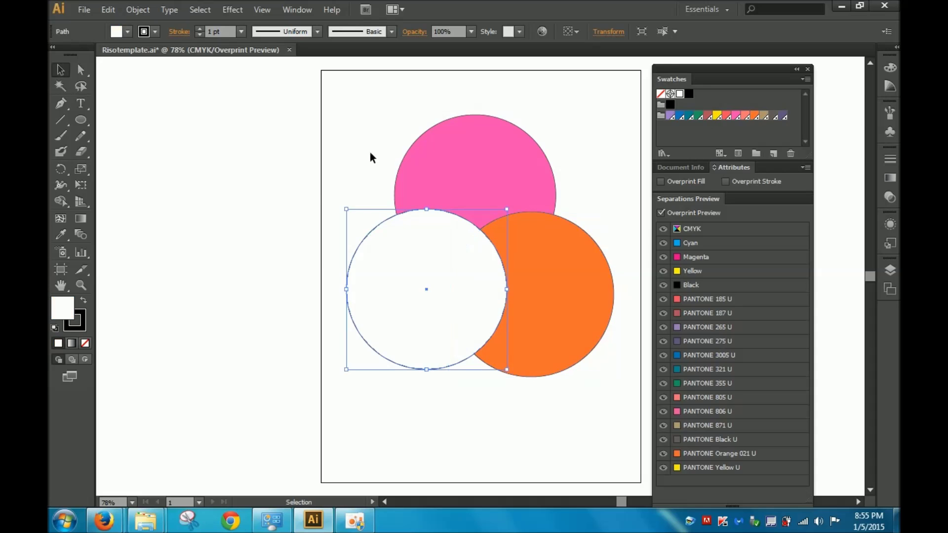
click(680, 116)
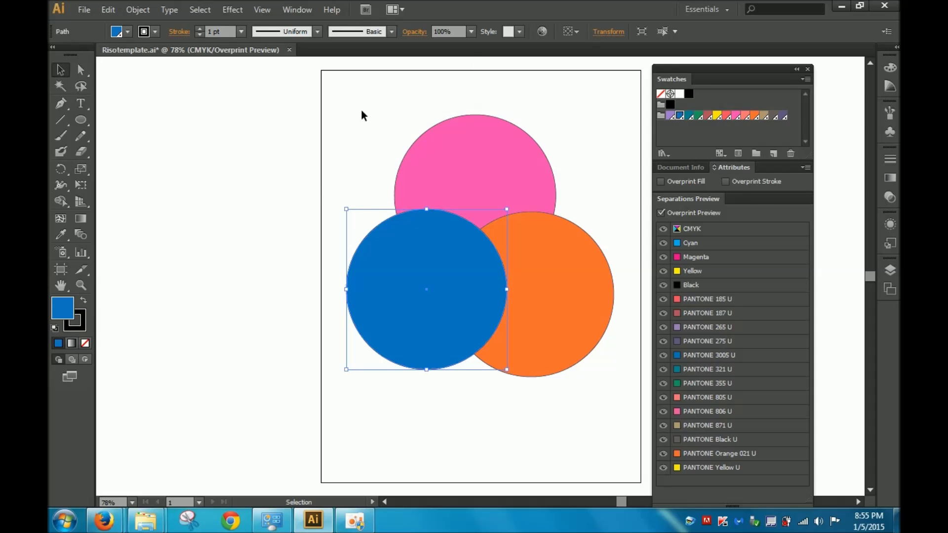
- Set the stroke of all three circles to None, then deselect
drag(325, 93, 563, 404)
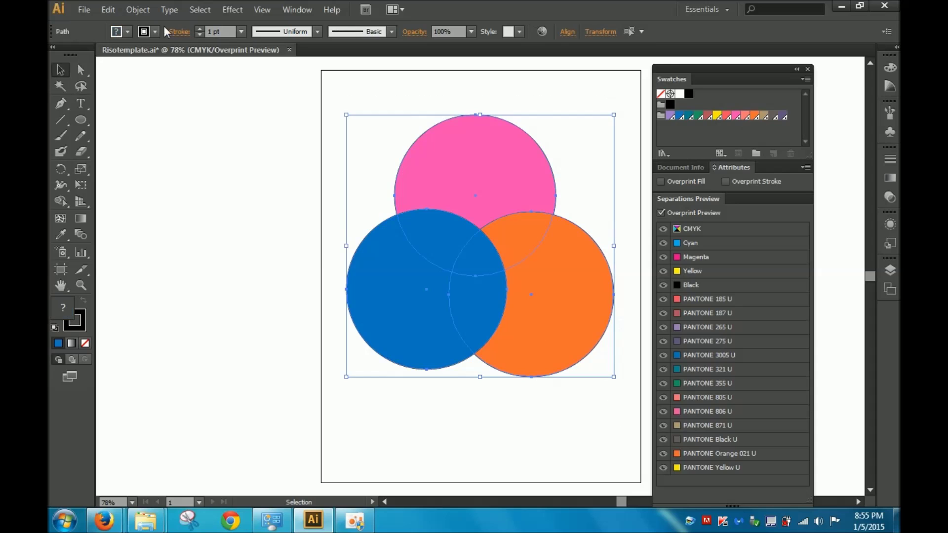
click(117, 31)
click(55, 54)
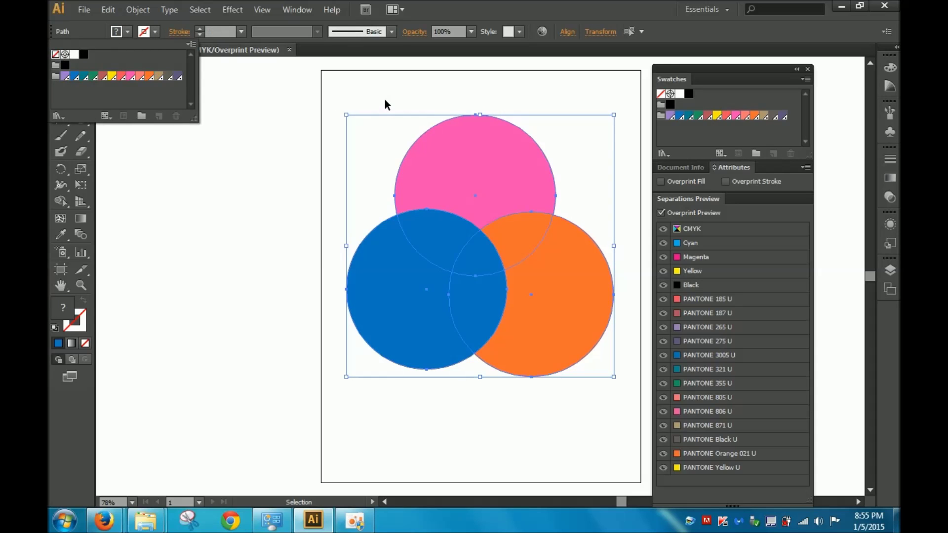
click(558, 82)
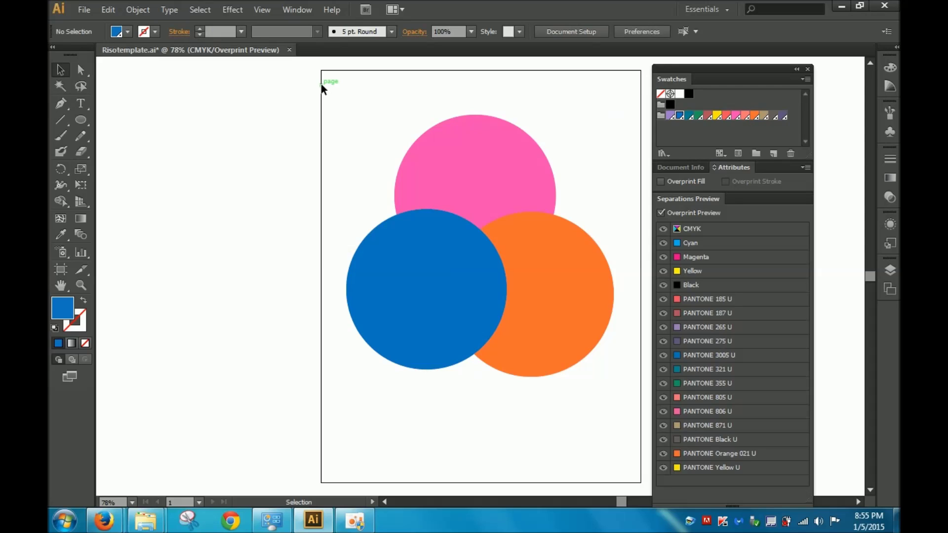
- Turn on Overprint Fill for all three circles in the Attributes panel
drag(331, 84, 625, 429)
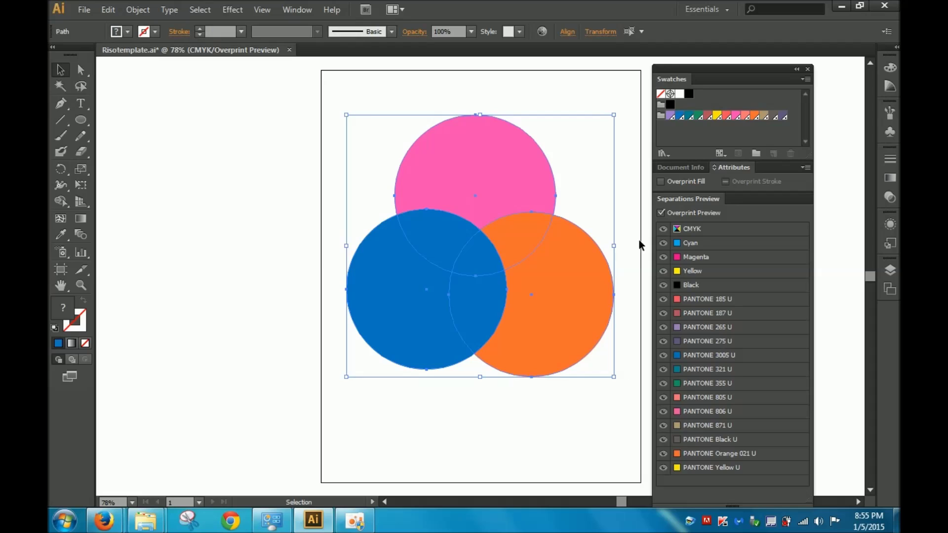
click(660, 181)
click(514, 90)
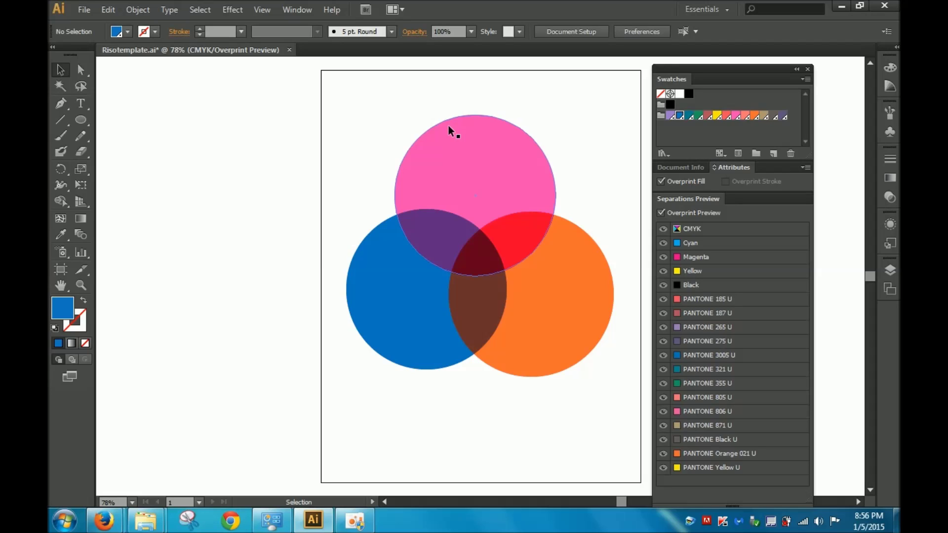
- Select the circles one by one to check the overprint, ending with the pink circle selected
click(469, 181)
click(392, 313)
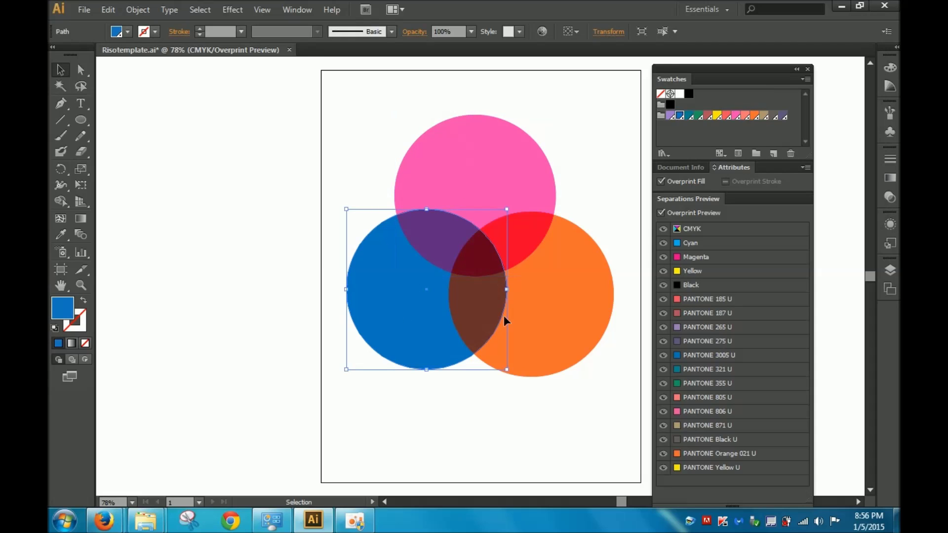
click(555, 316)
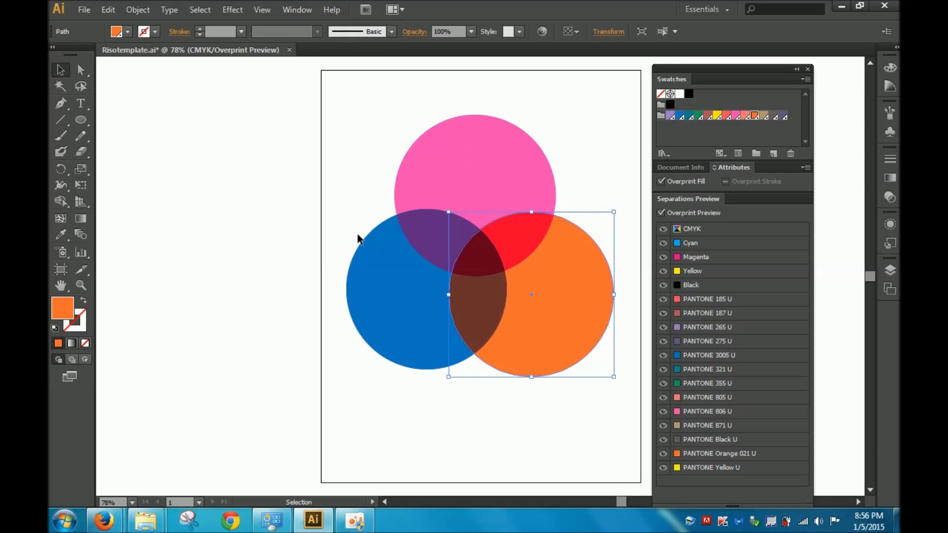
click(345, 180)
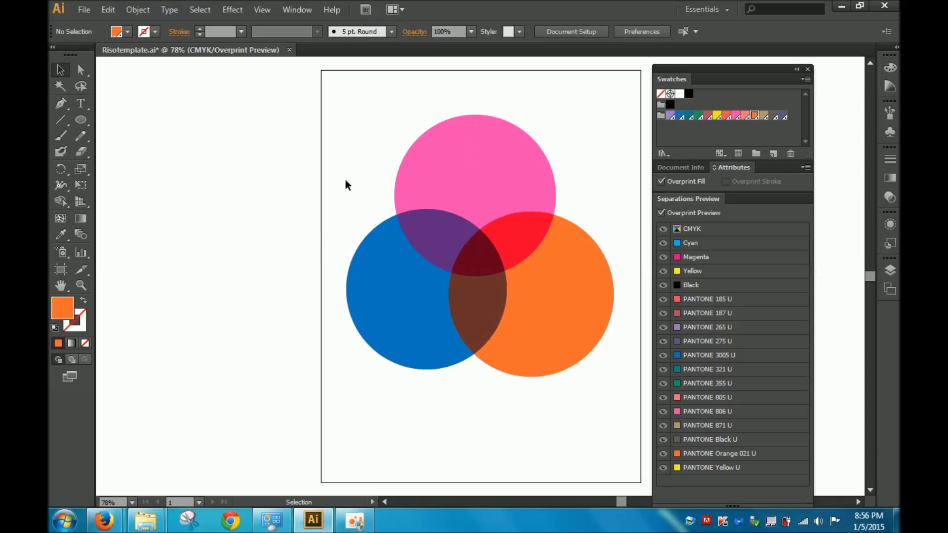
click(474, 147)
click(360, 292)
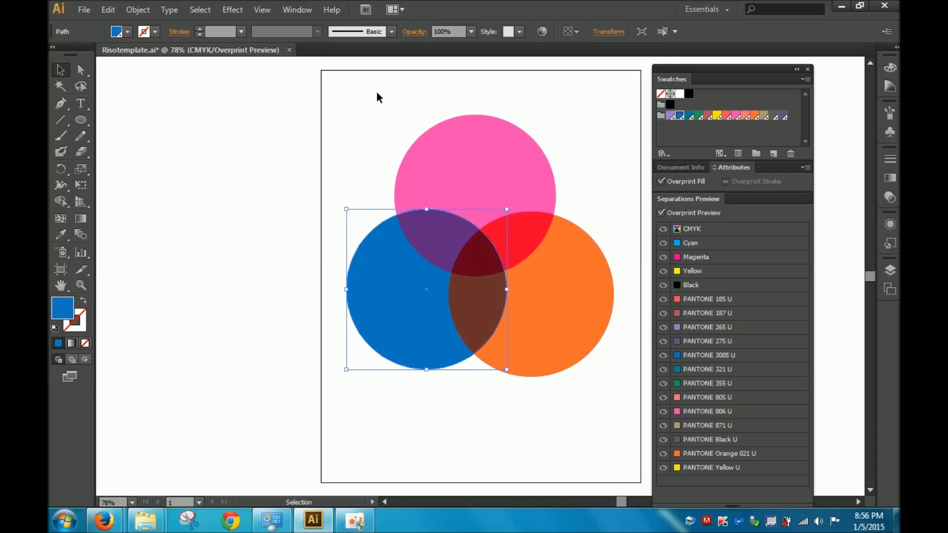
click(597, 144)
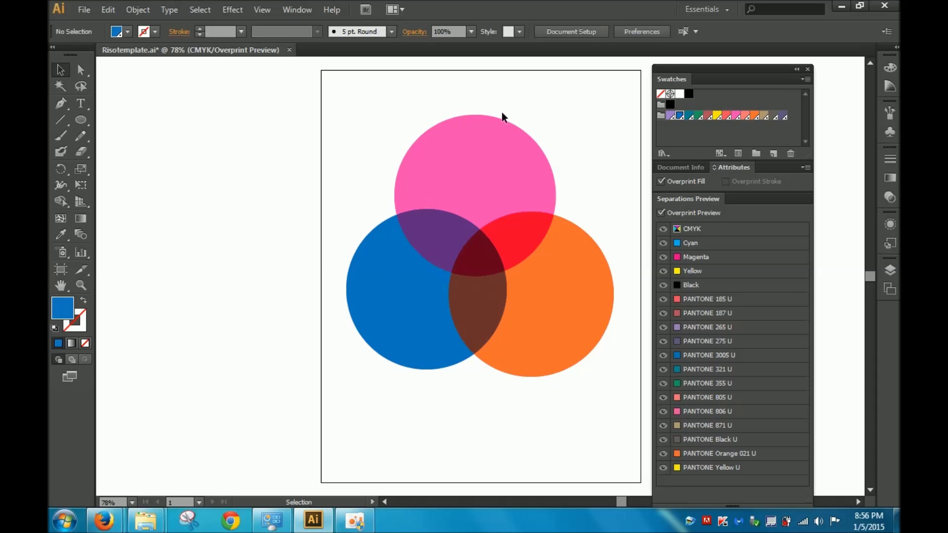
click(487, 188)
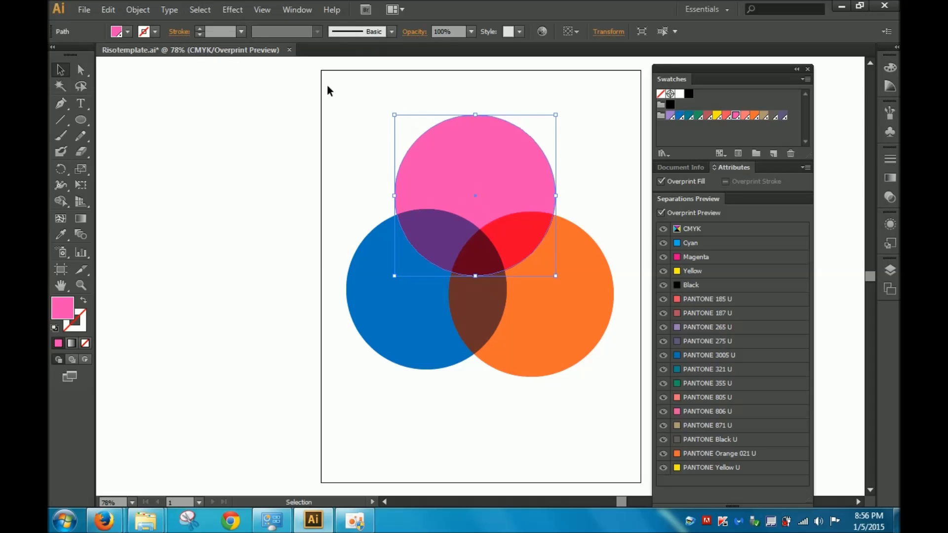
- Give the pink circle a 13 pt PANTONE 3005 U blue stroke
click(155, 32)
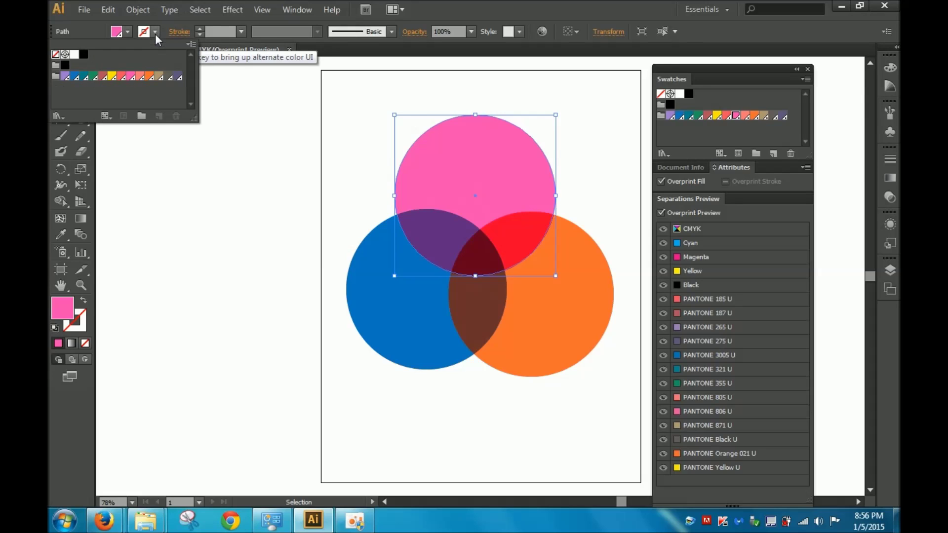
click(74, 78)
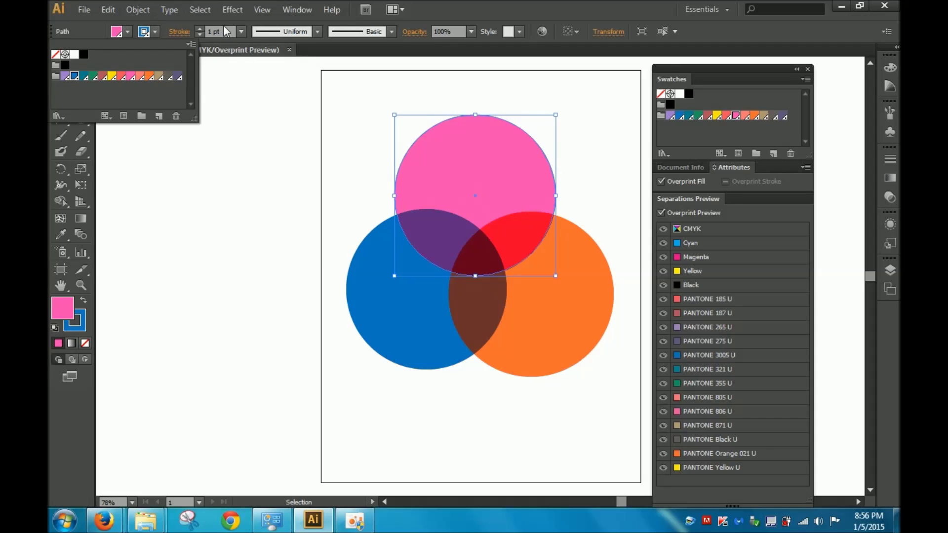
click(226, 32)
text(13)
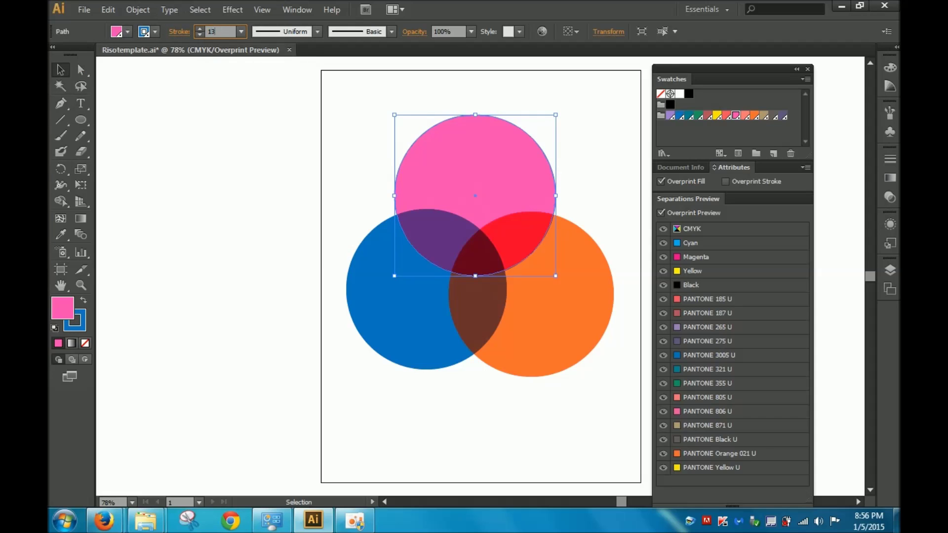
key(Return)
click(360, 103)
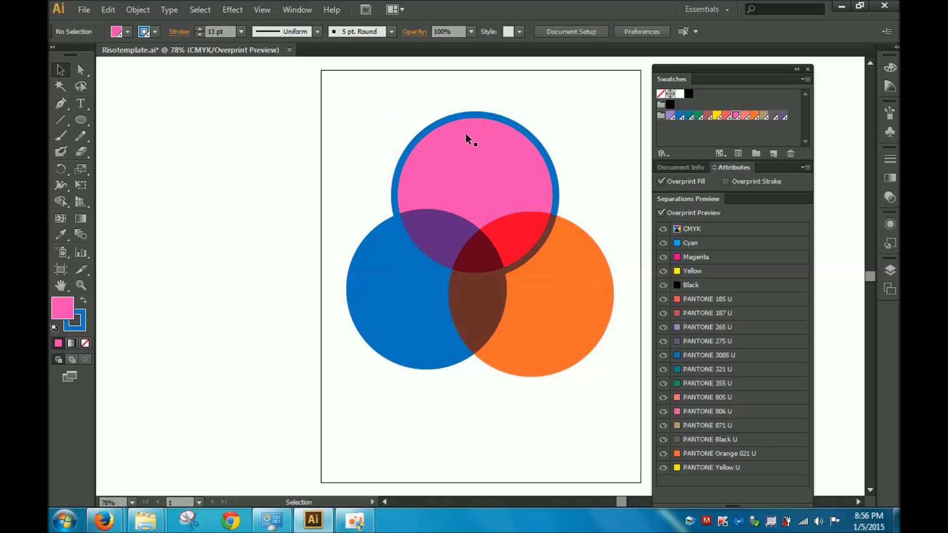
- Give the orange circle a PANTONE 806 U pink stroke
click(458, 115)
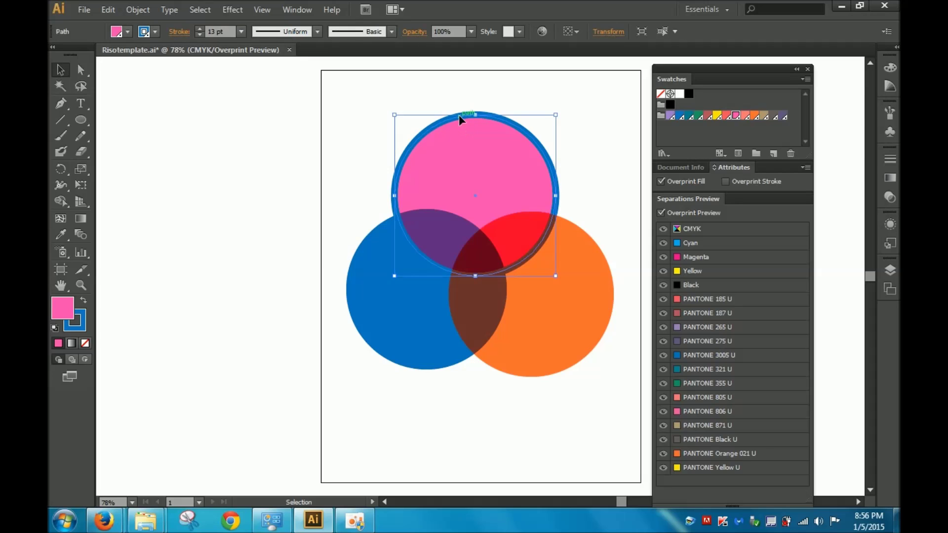
click(568, 318)
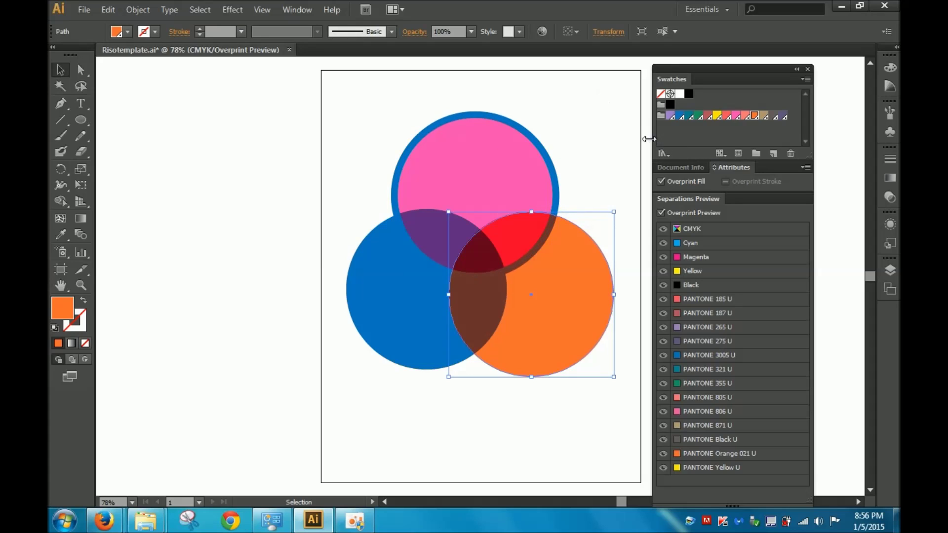
click(128, 31)
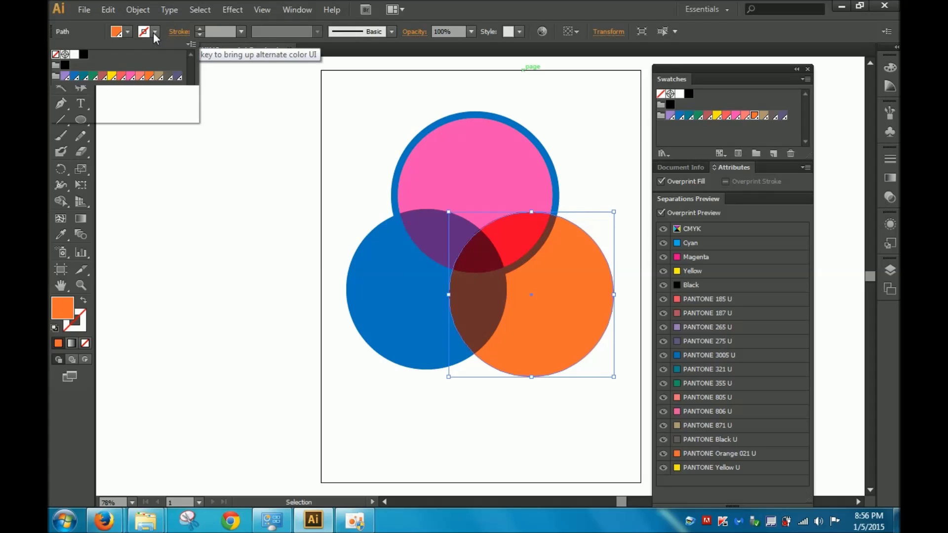
click(130, 77)
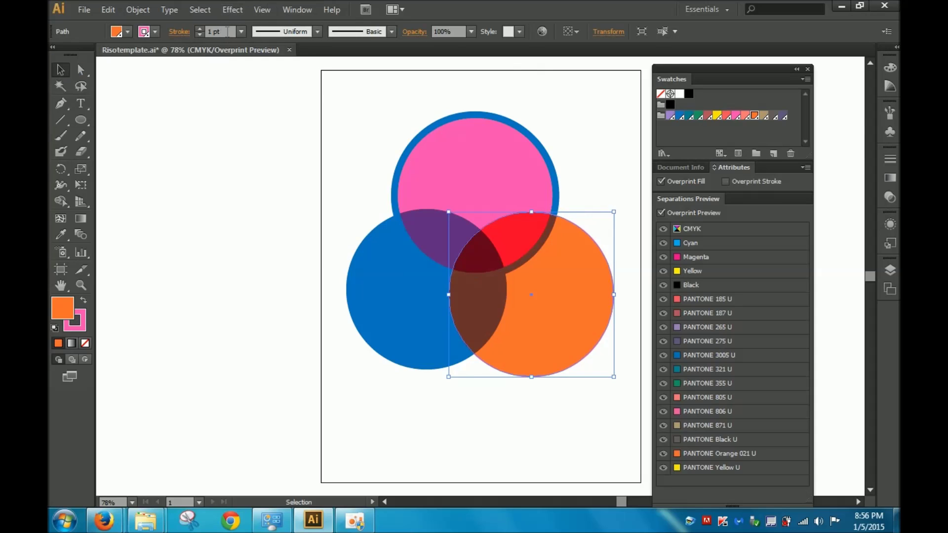
click(219, 31)
- Set the orange circle's pink stroke weight to 13 pt
text(13)
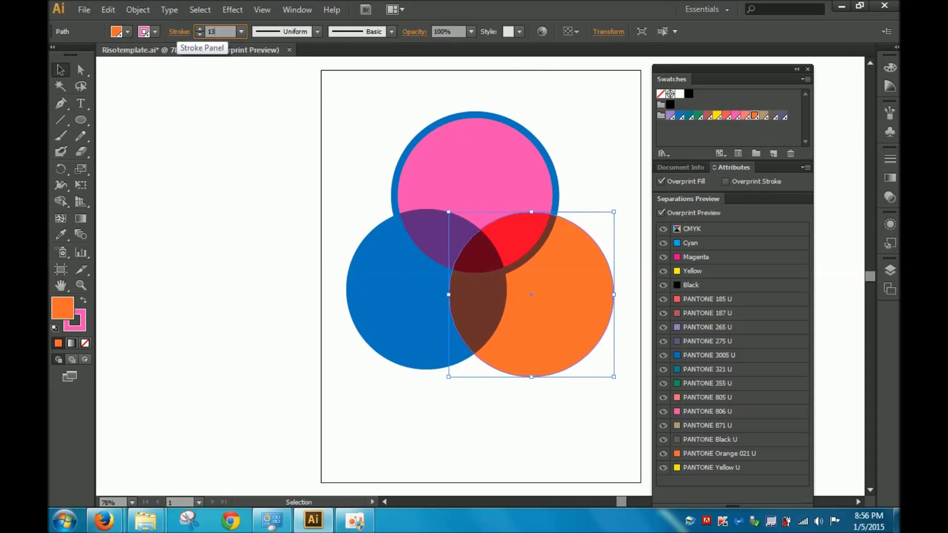
key(Return)
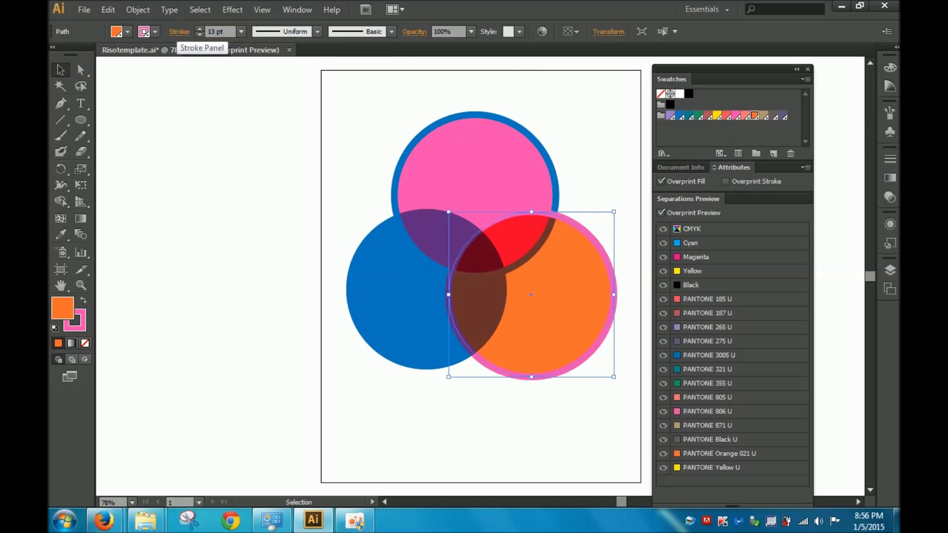
click(582, 155)
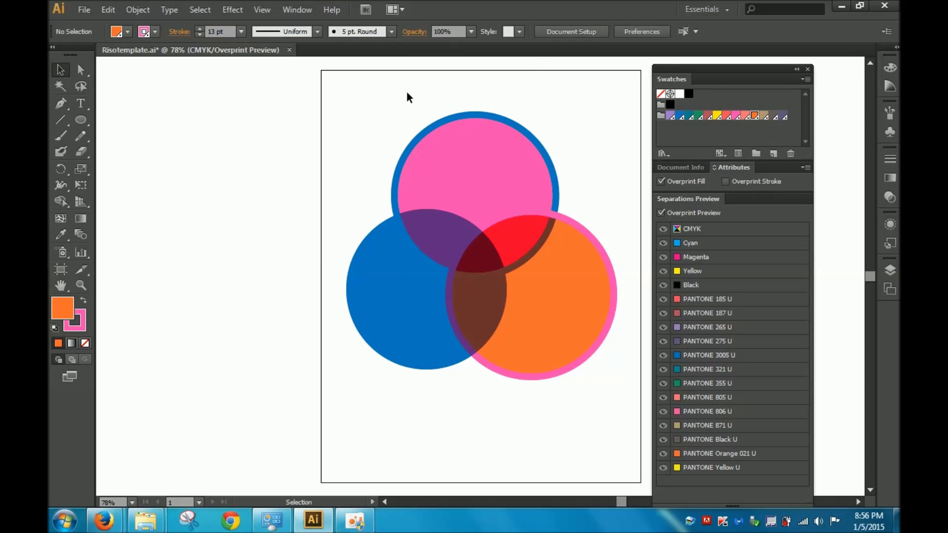
- Turn on Overprint Stroke for all three circles in the Attributes panel
drag(395, 113, 613, 407)
click(725, 181)
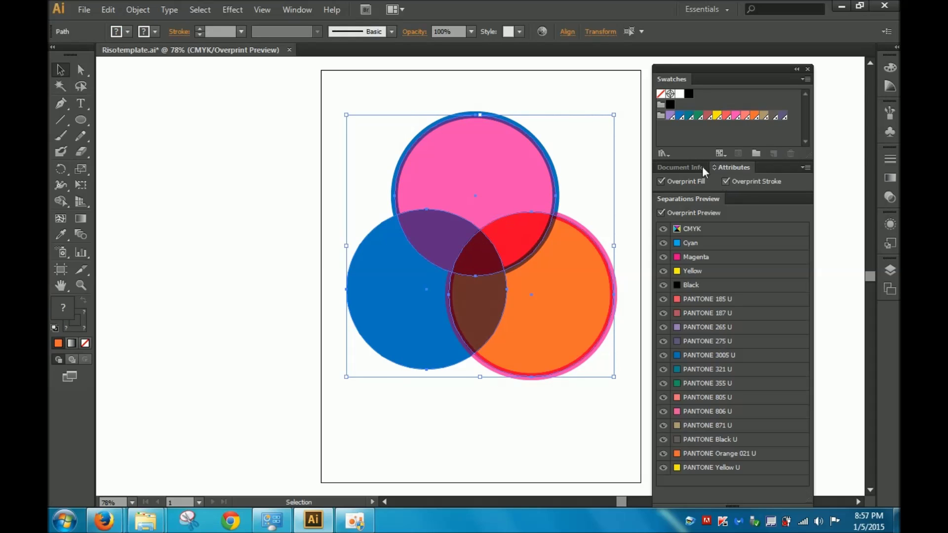
click(576, 101)
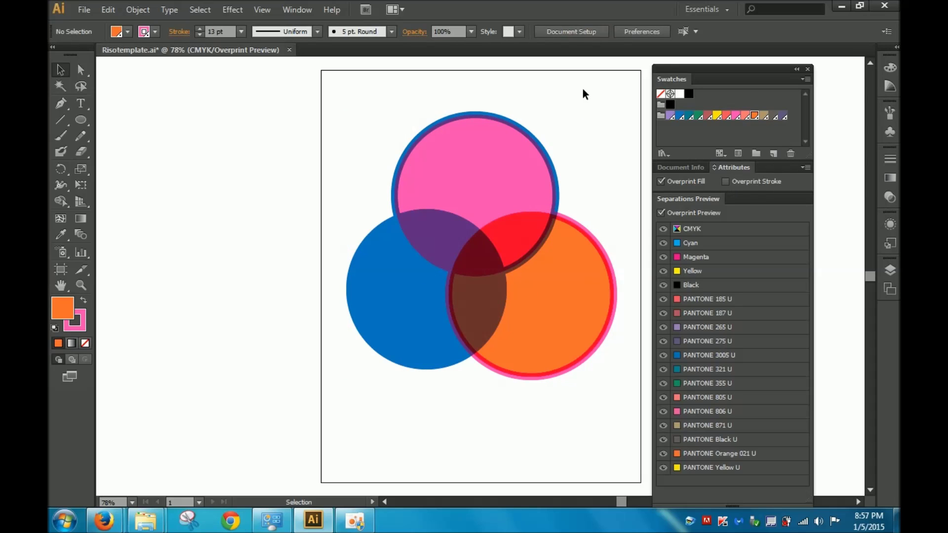
- Zoom in and pan around the circles to inspect the overprinting strokes, then select the pink circle
key(ctrl+1)
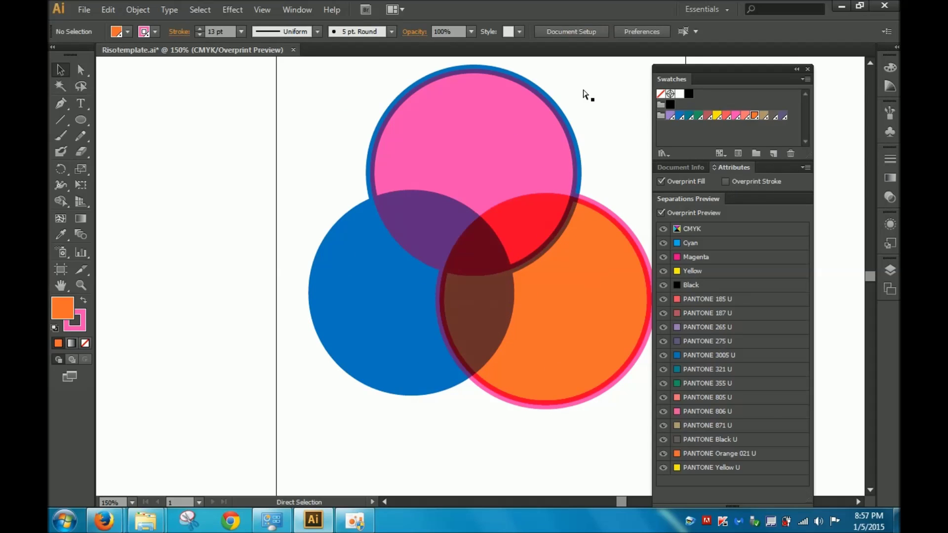
drag(616, 152, 459, 210)
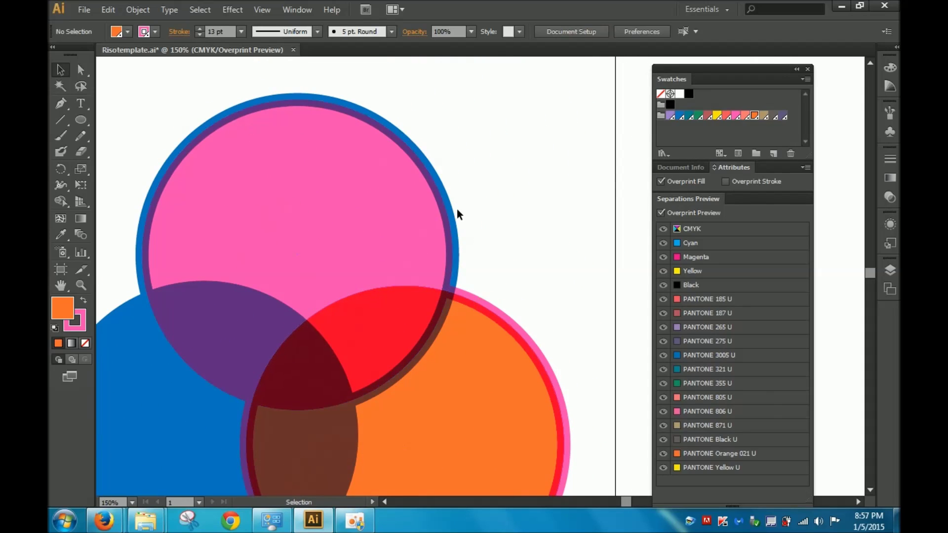
key(a)
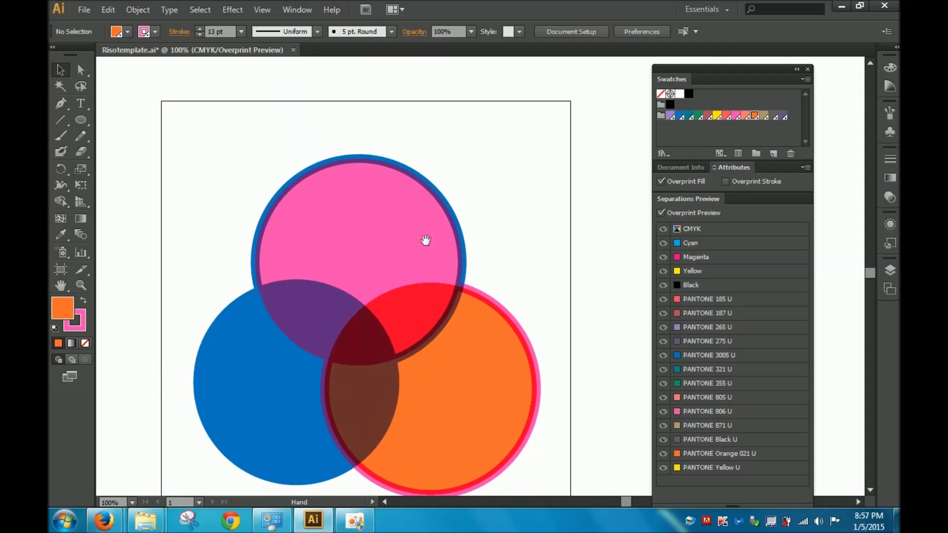
drag(425, 239, 399, 198)
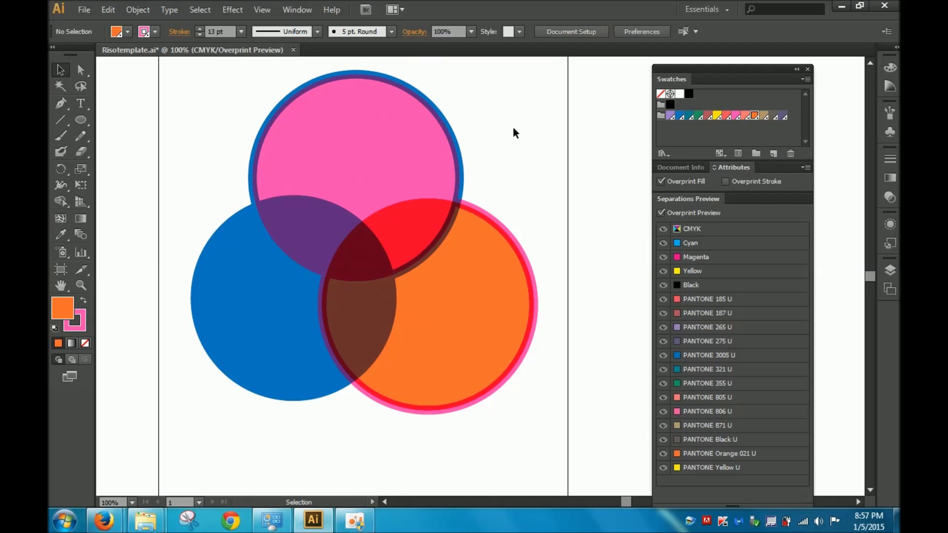
click(341, 130)
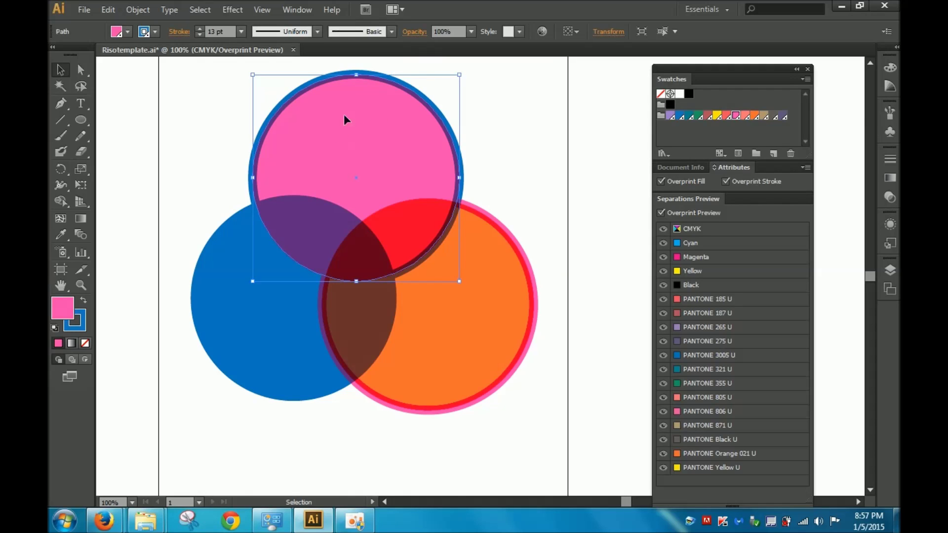
- Float the Gradient panel and give the pink circle a radial gradient fill
click(891, 178)
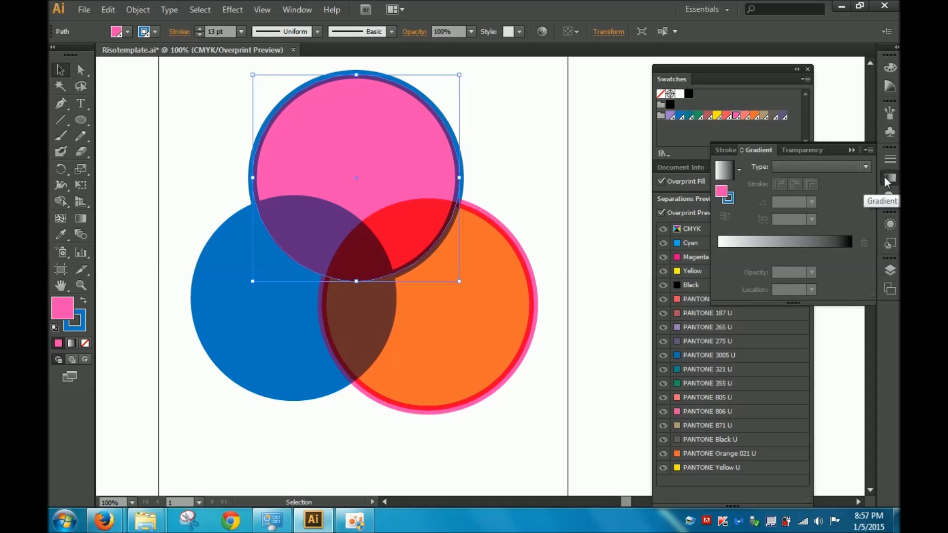
drag(751, 150, 505, 72)
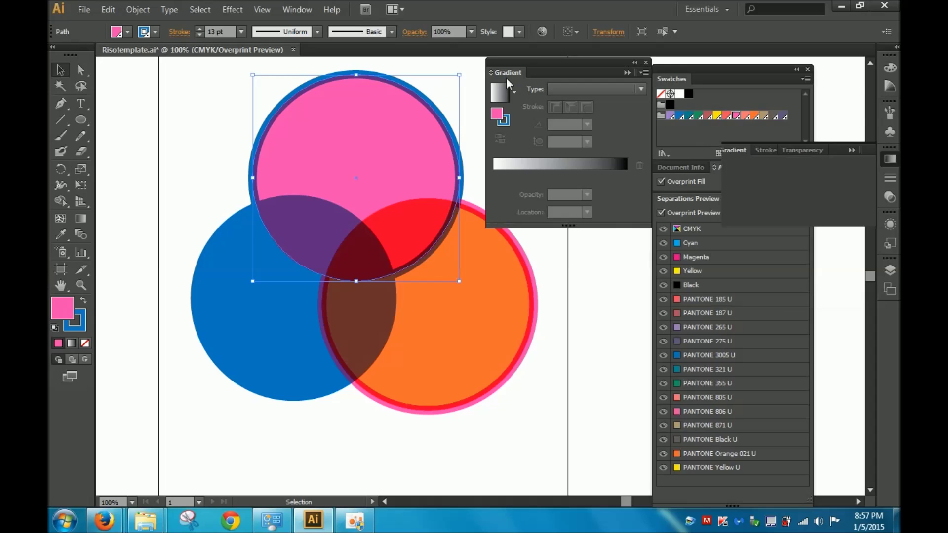
click(576, 88)
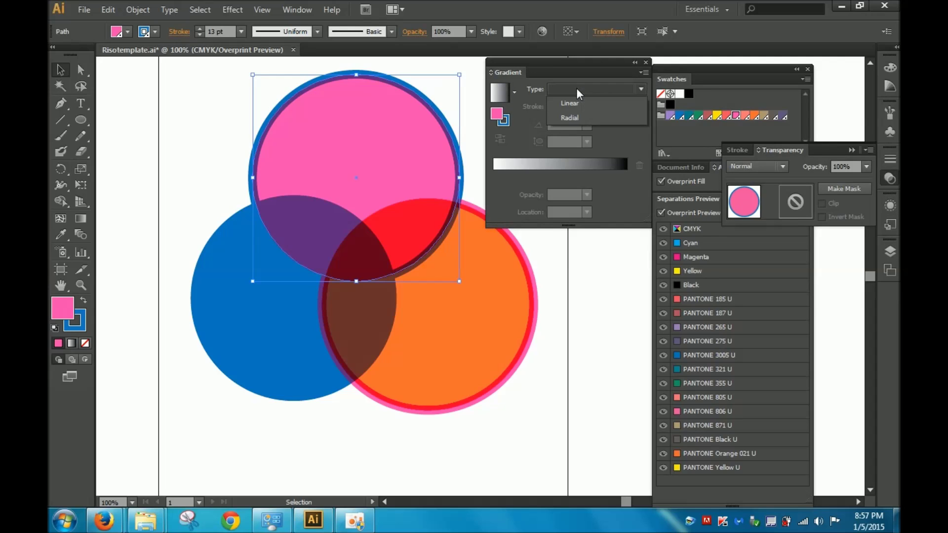
click(569, 118)
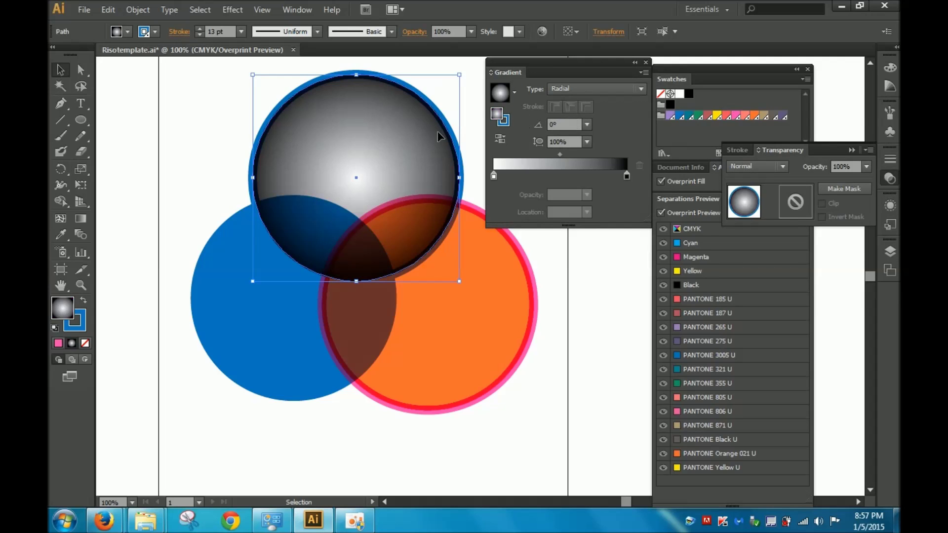
- Set the gradient's centre stop to PANTONE 806 U pink
double_click(494, 176)
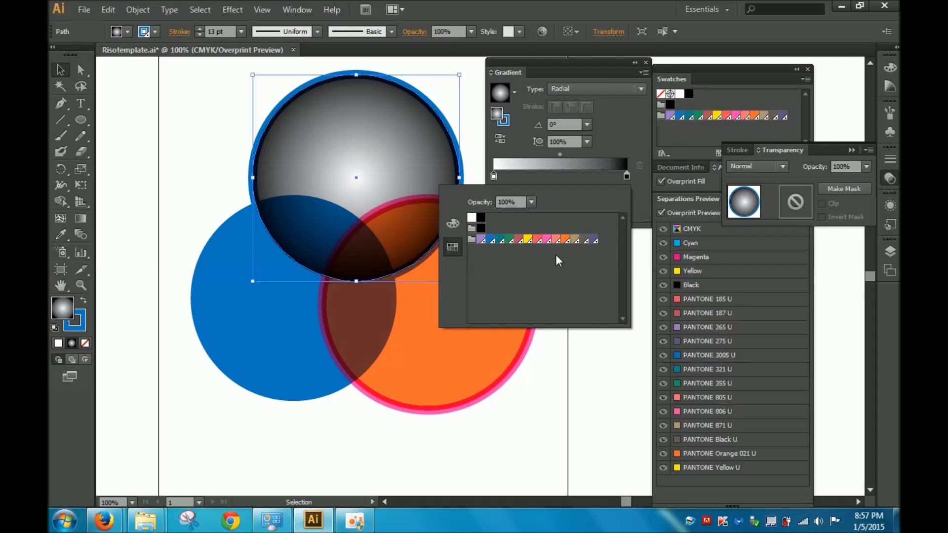
click(546, 240)
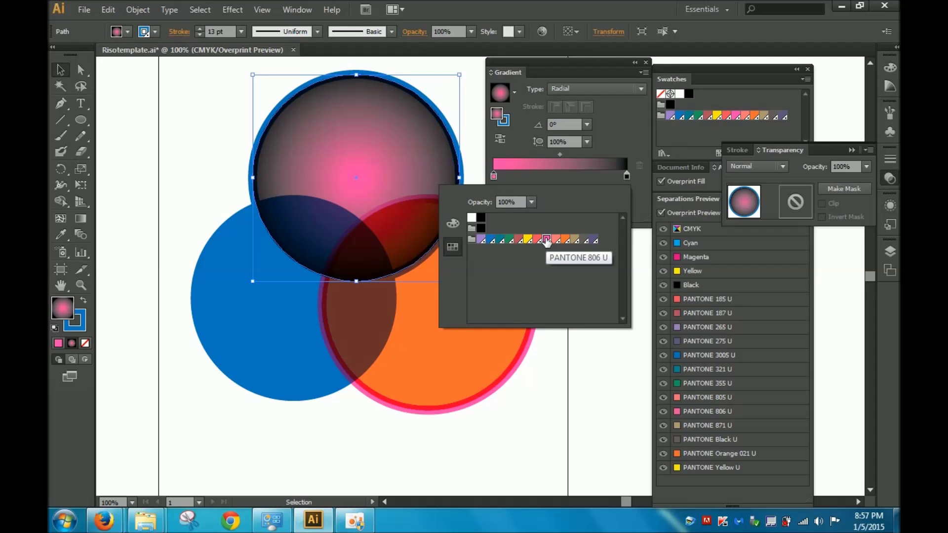
click(516, 140)
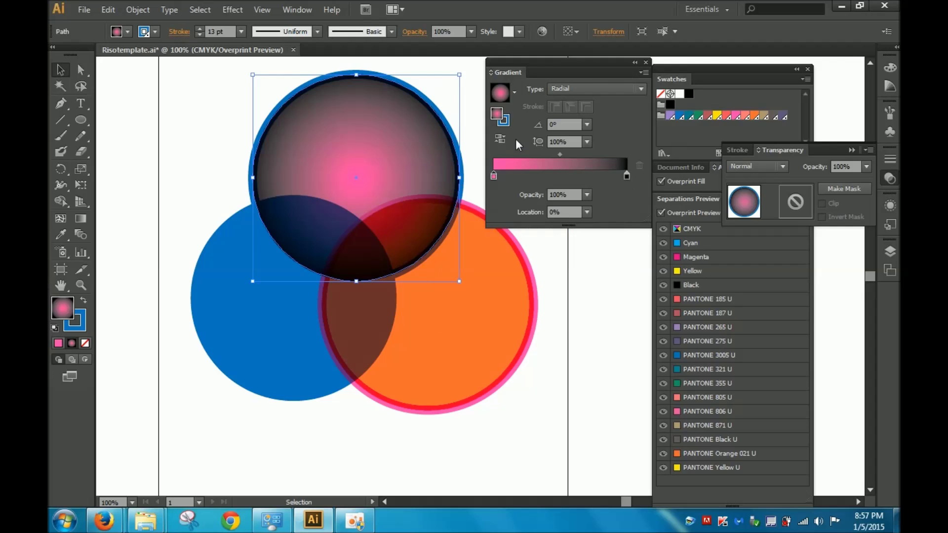
- Make the outer gradient stop pink at 20% opacity, then deselect
double_click(626, 176)
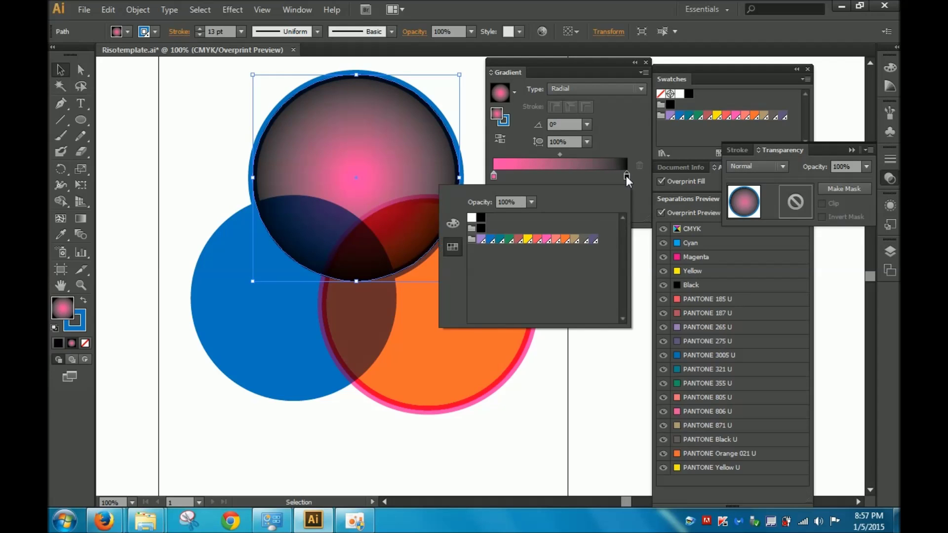
click(489, 240)
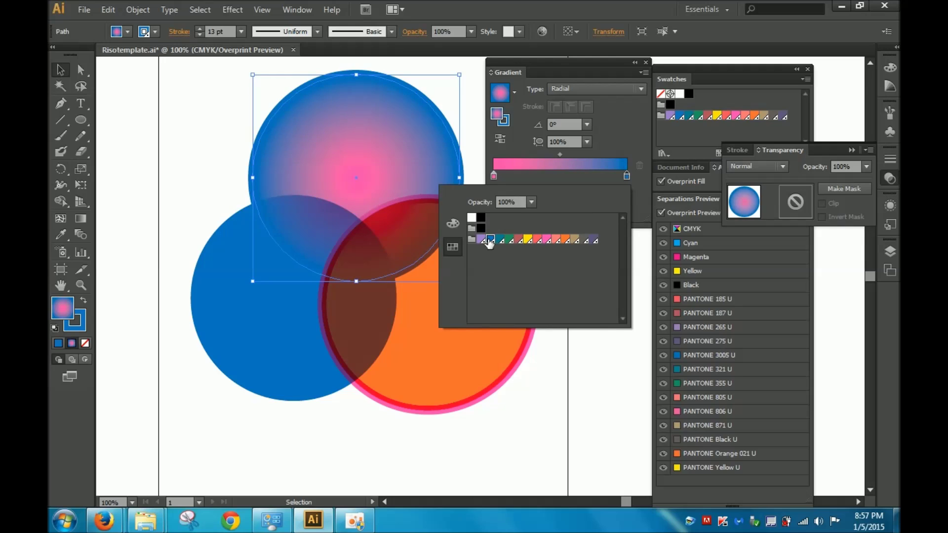
click(546, 240)
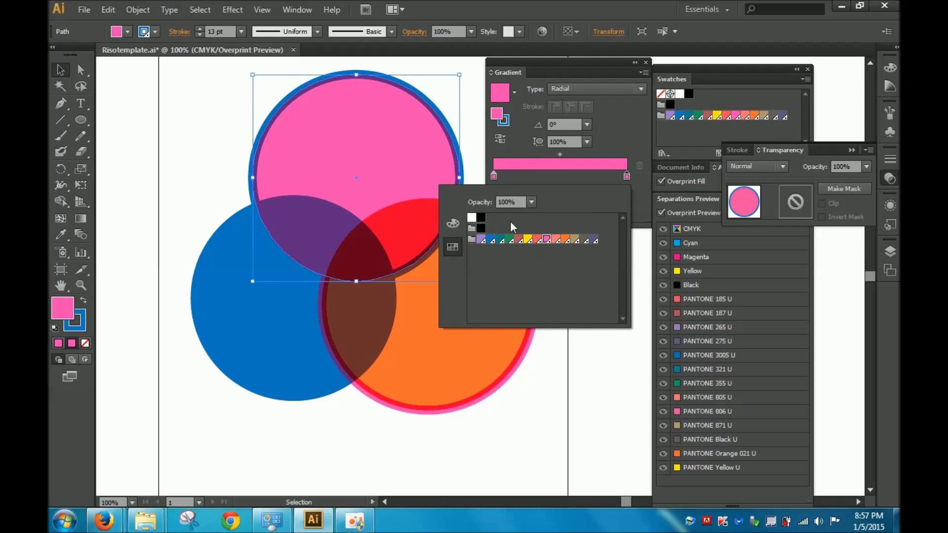
click(531, 201)
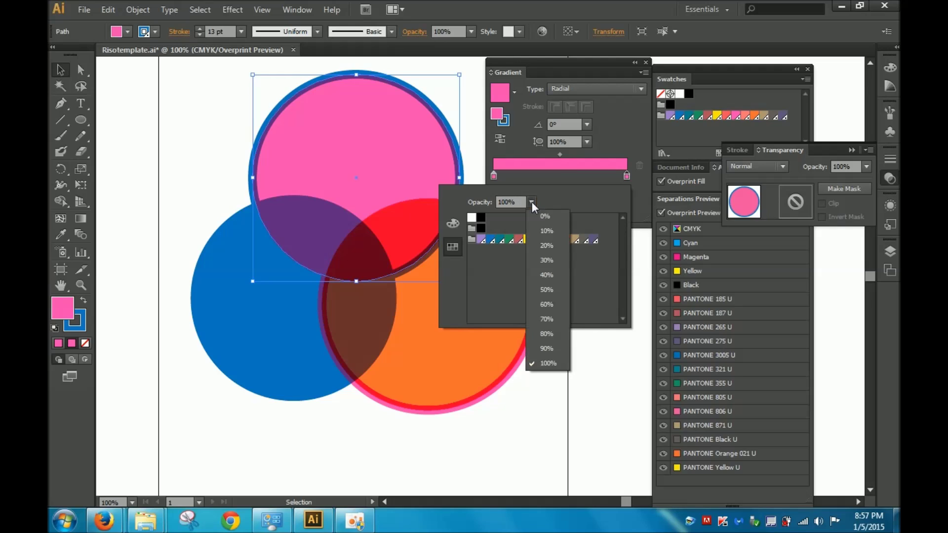
click(544, 245)
click(185, 170)
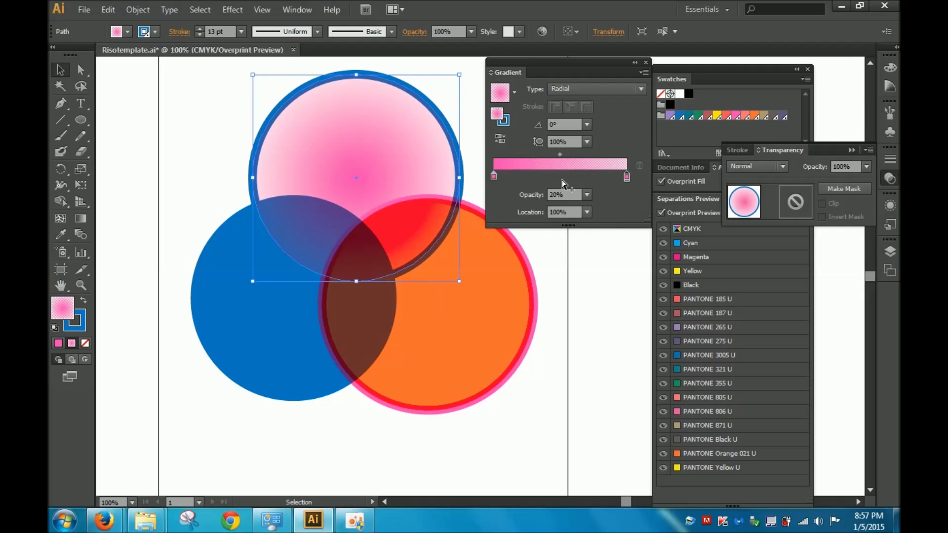
click(590, 277)
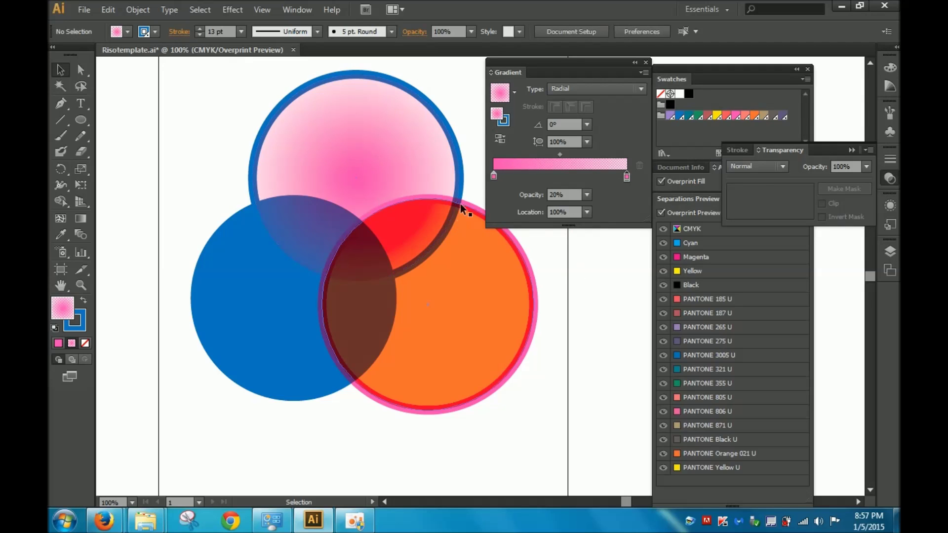
- Dock the Transparency panel under Gradient and set the orange circle's opacity to 50%
click(464, 360)
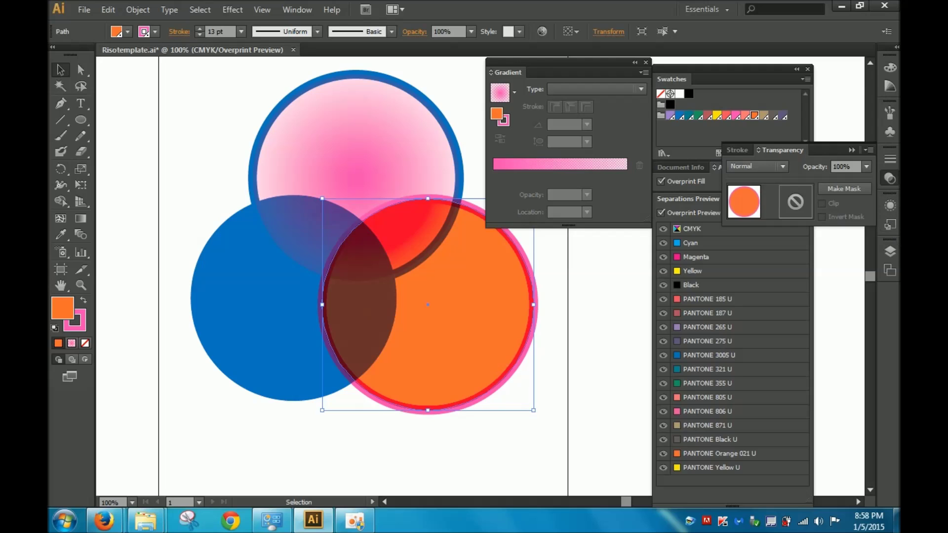
mouse_move(773, 147)
mouse_down()
mouse_move(608, 184)
mouse_move(511, 226)
mouse_up()
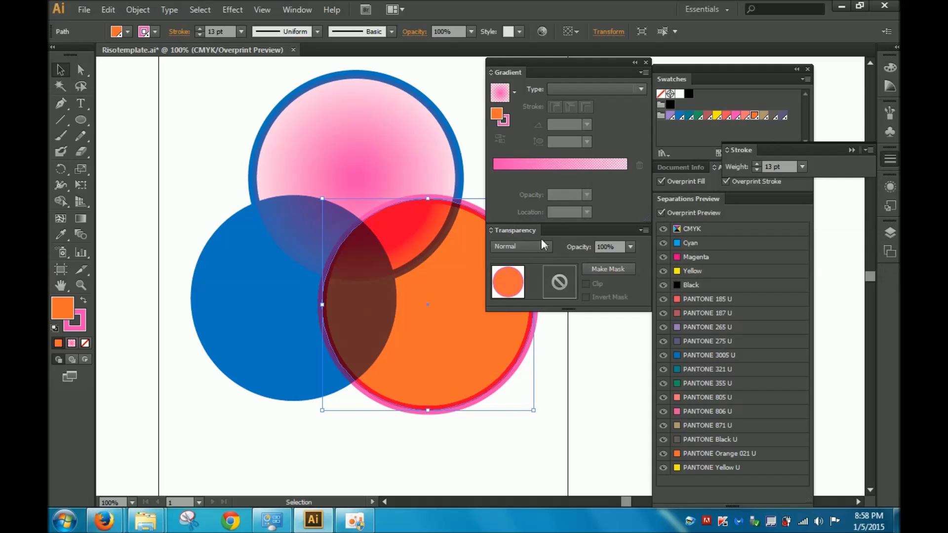
click(631, 247)
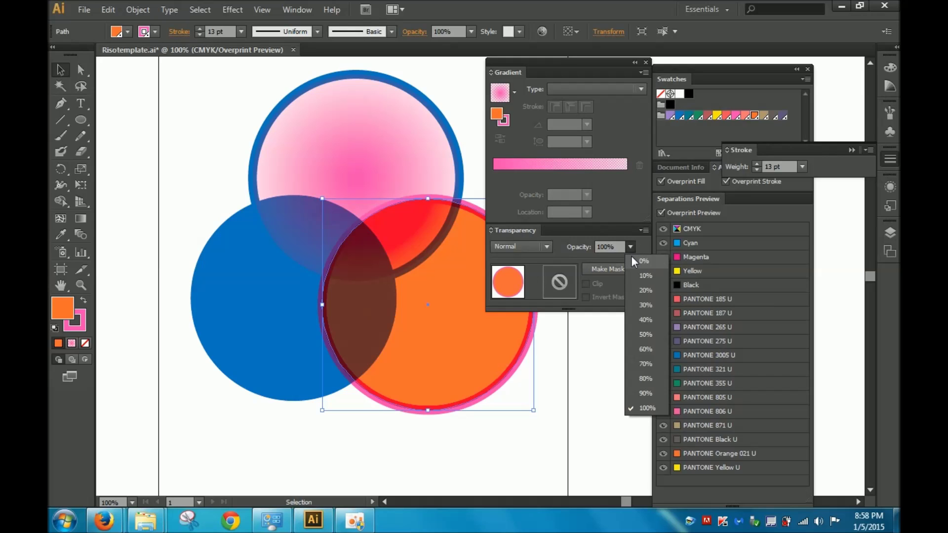
click(644, 336)
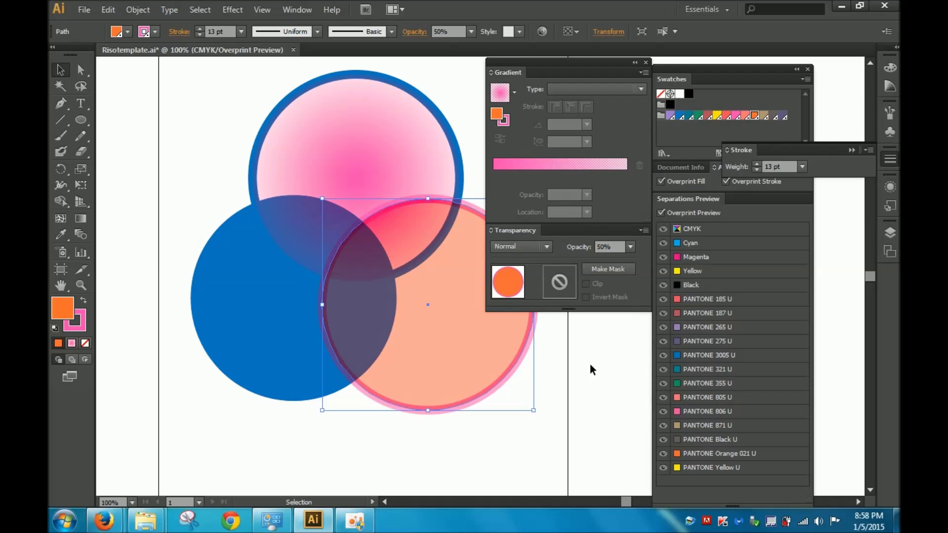
click(597, 363)
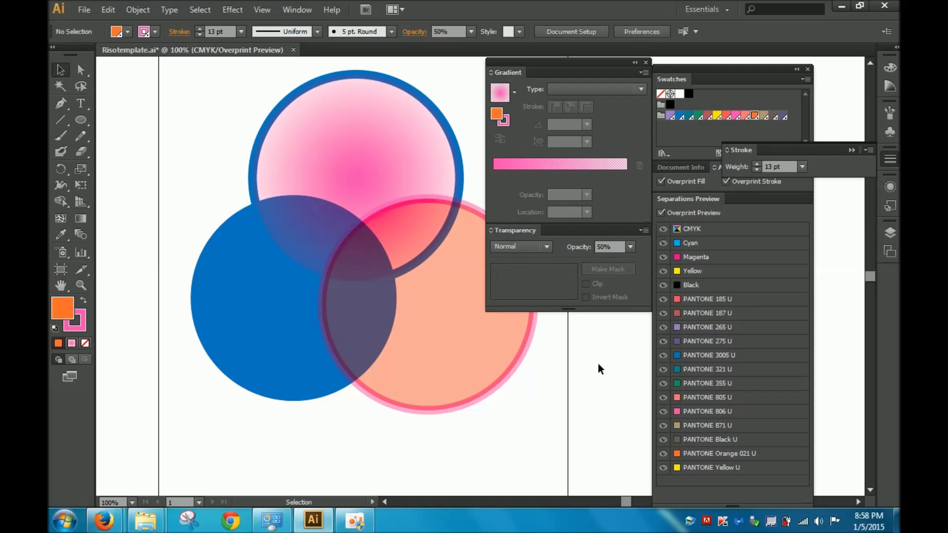
click(457, 350)
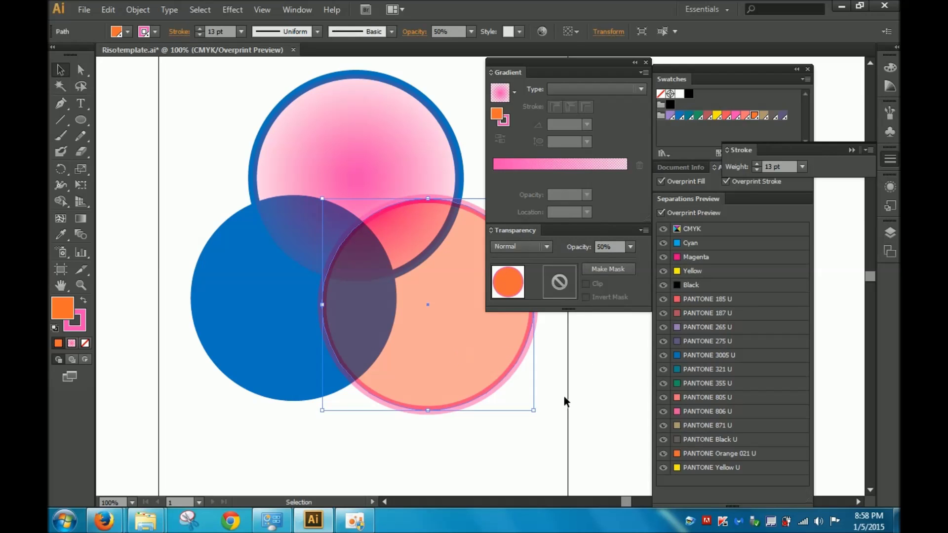
click(590, 399)
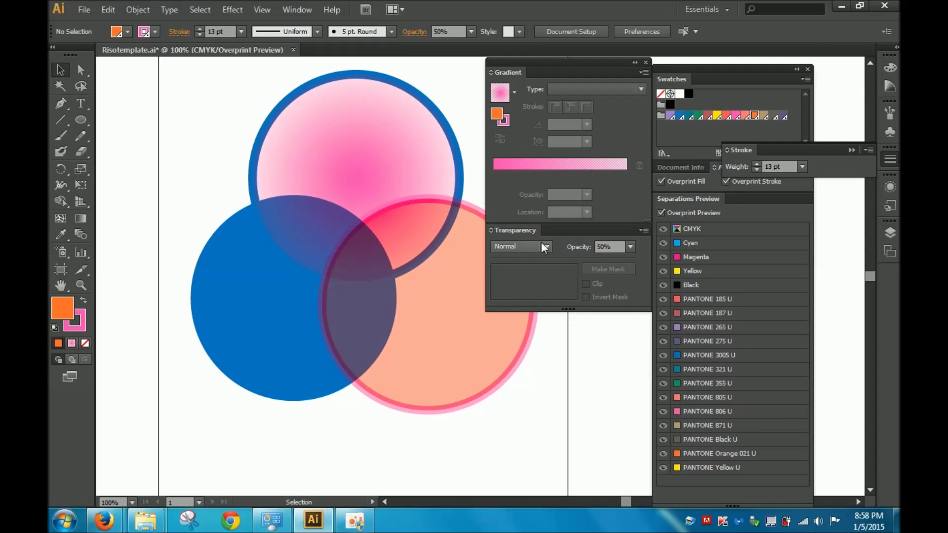
- Dock the Color panel under Transparency and show its options to reveal the tint slider
click(888, 69)
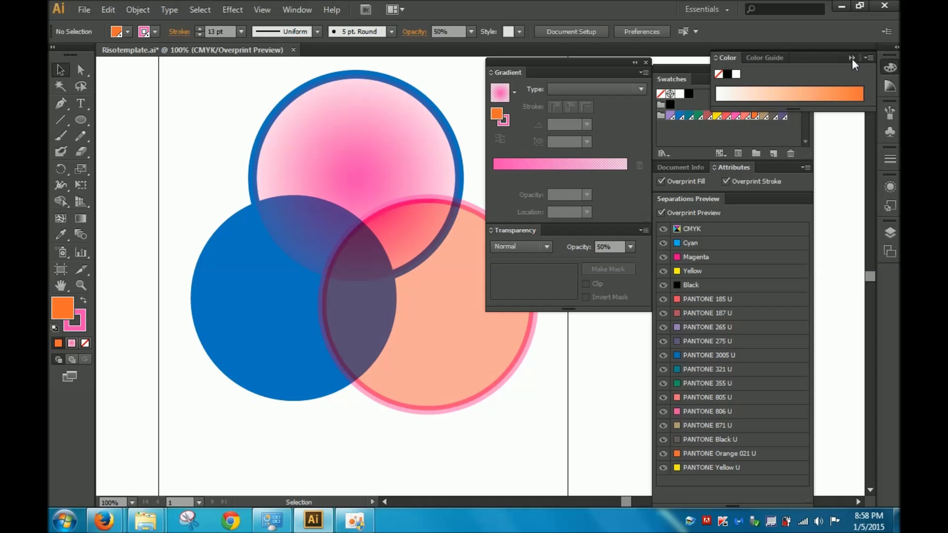
drag(719, 66, 497, 309)
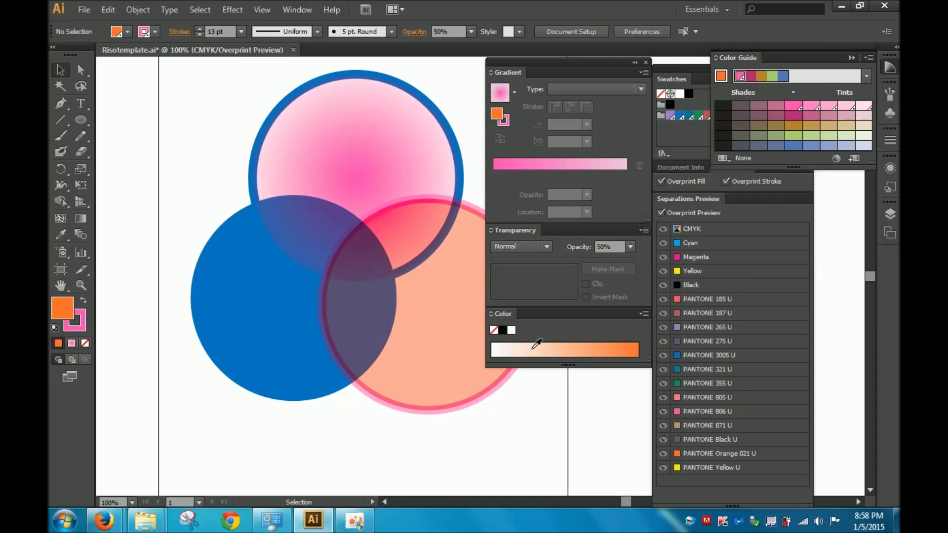
click(644, 314)
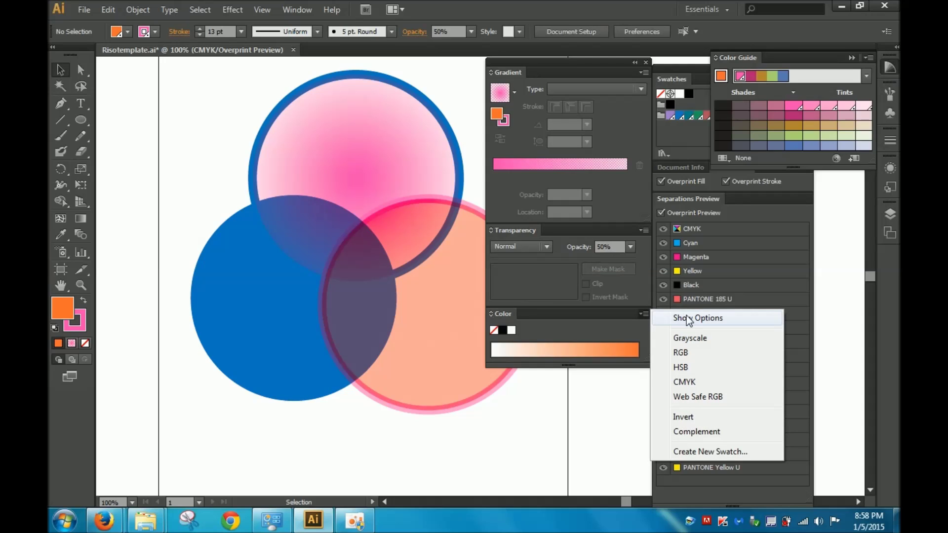
click(689, 318)
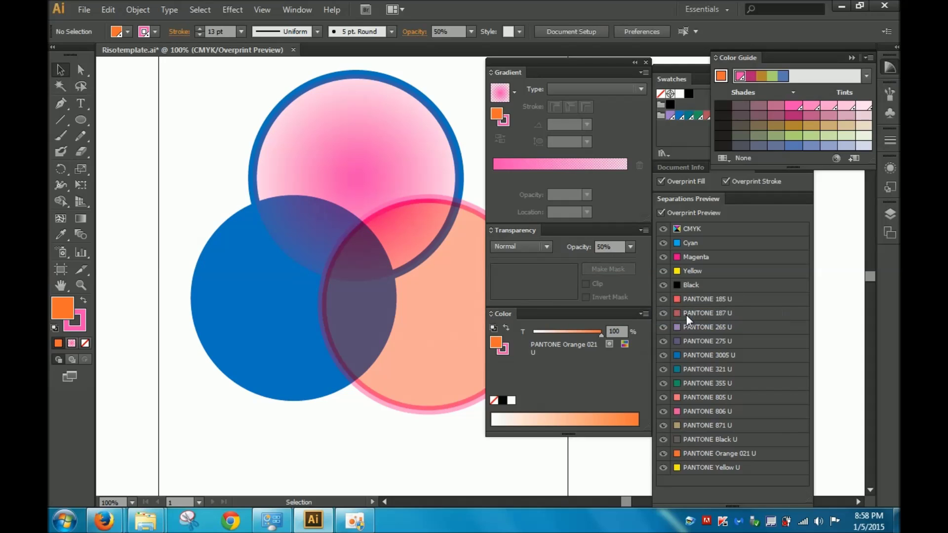
- Try a 70% tint on the blue circle, then restore it to 100%
click(273, 297)
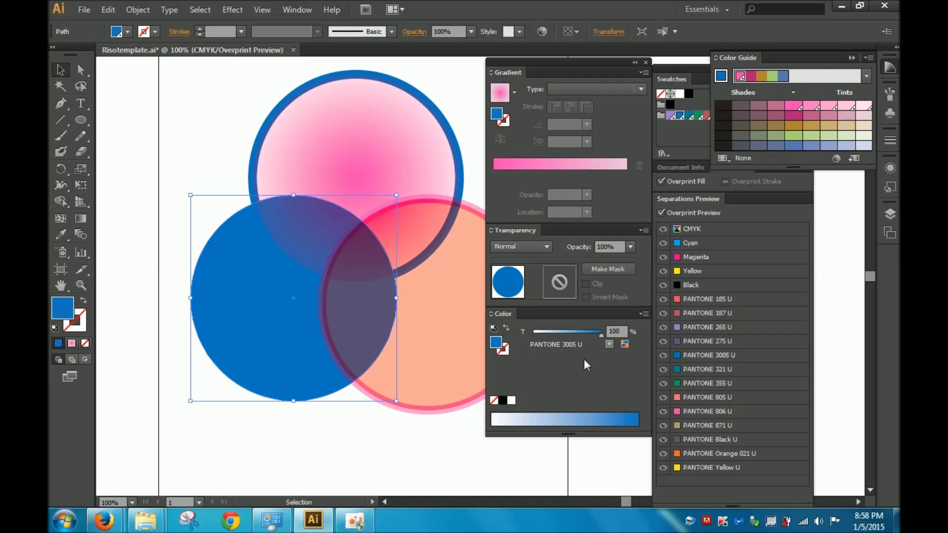
click(615, 331)
text(70)
key(Return)
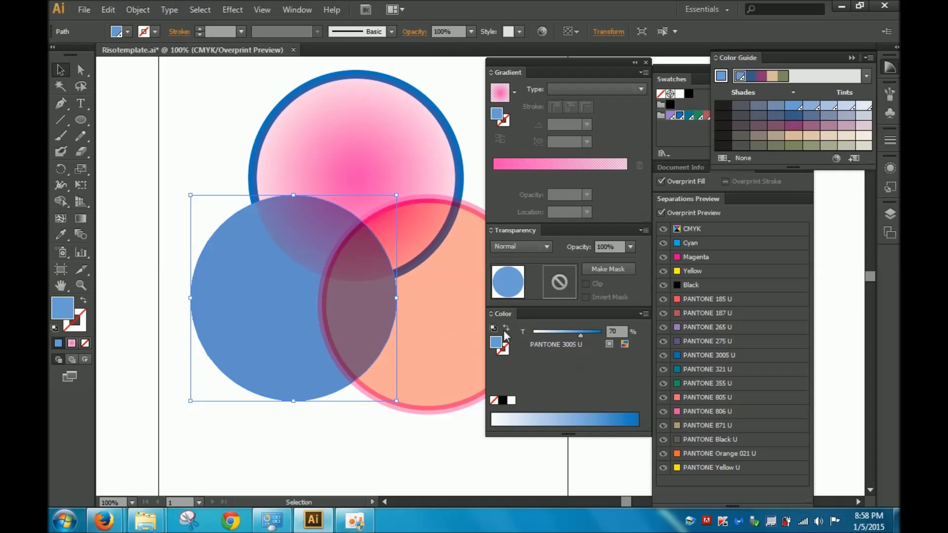
click(617, 332)
text(100)
key(Return)
- Raise the orange circle's opacity to 70% and deselect it
click(437, 296)
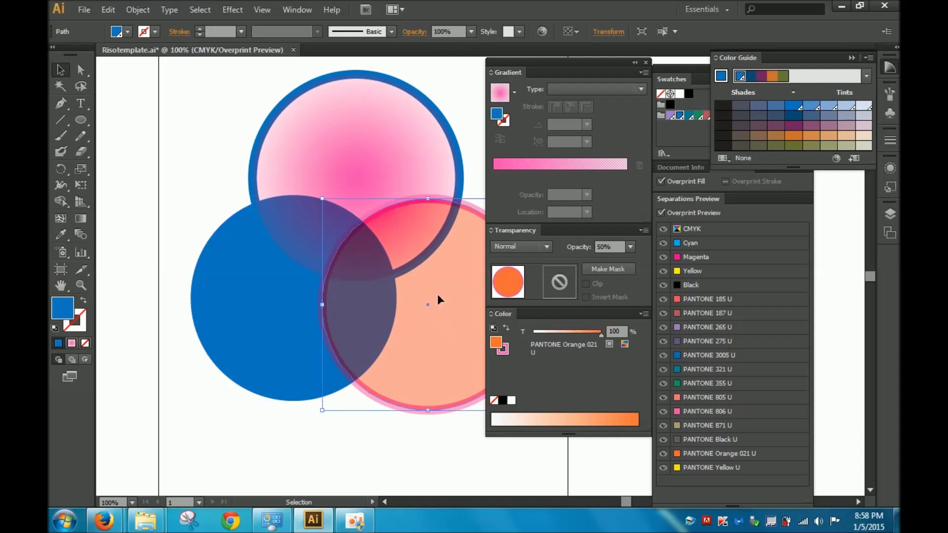
click(630, 247)
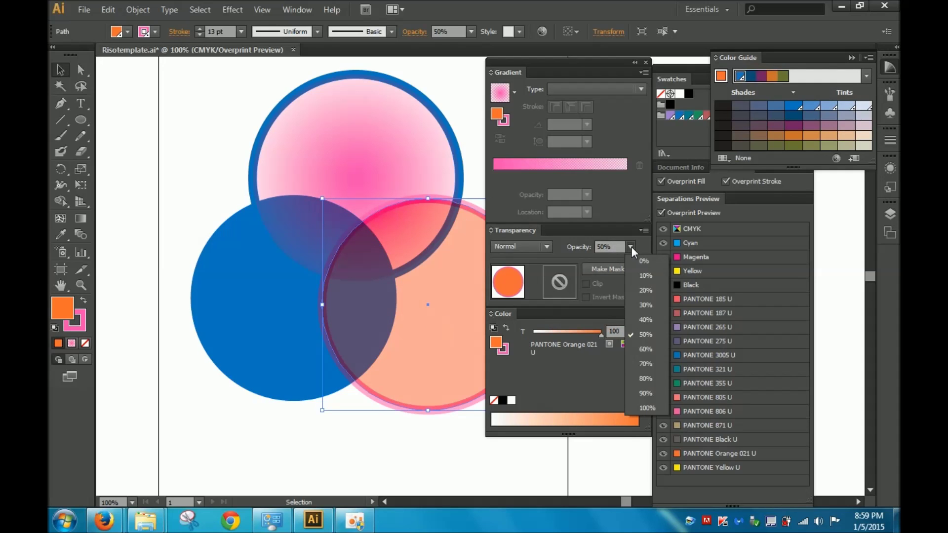
click(653, 365)
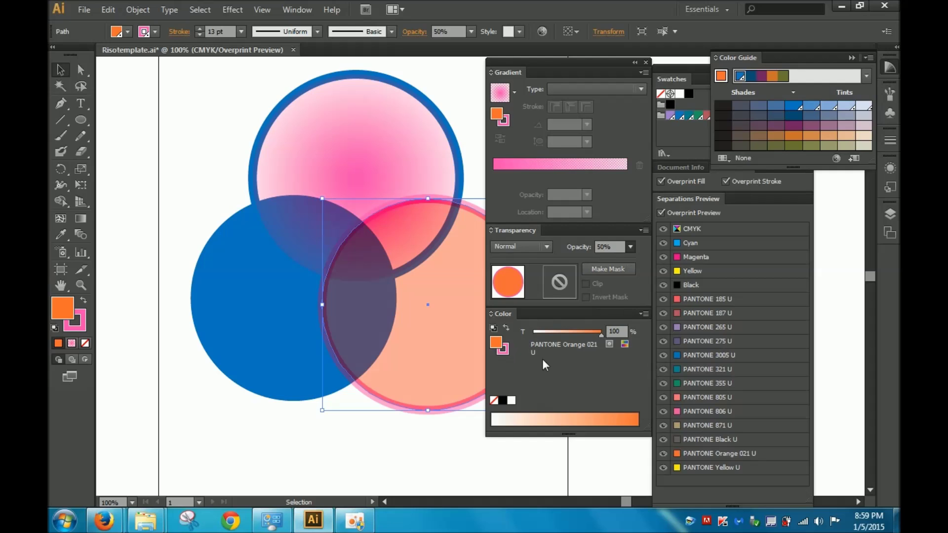
click(373, 458)
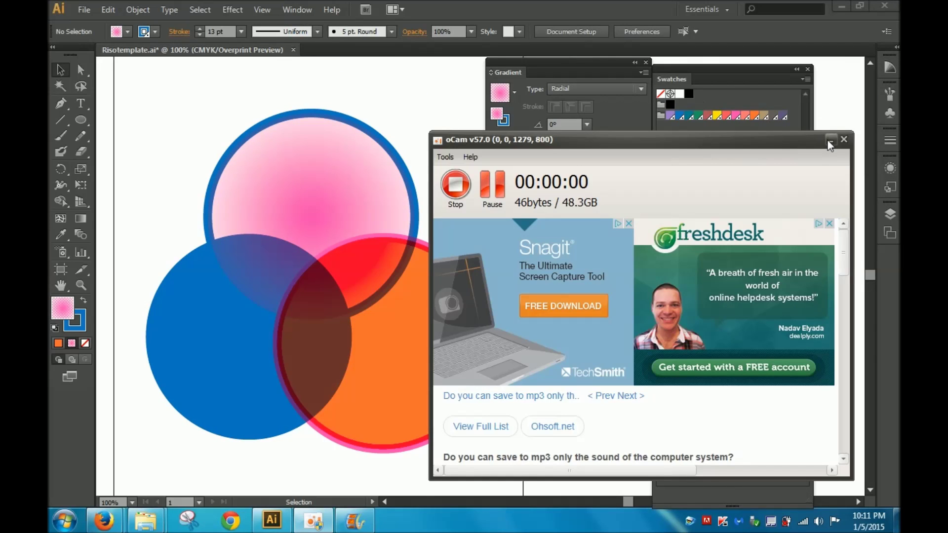
- Close the oCam recorder, zoom to 300% and pan to the pink circle's upper edge
click(376, 88)
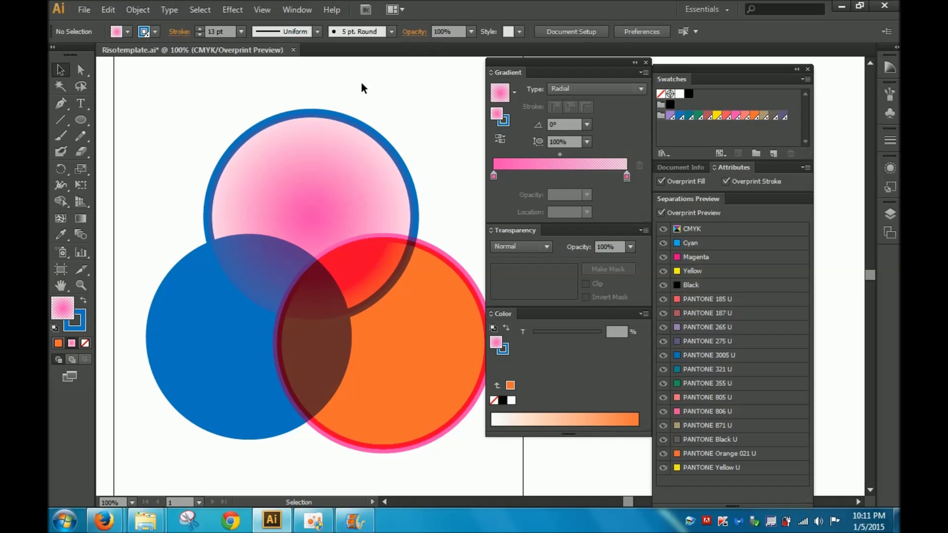
key(ctrl+plus)
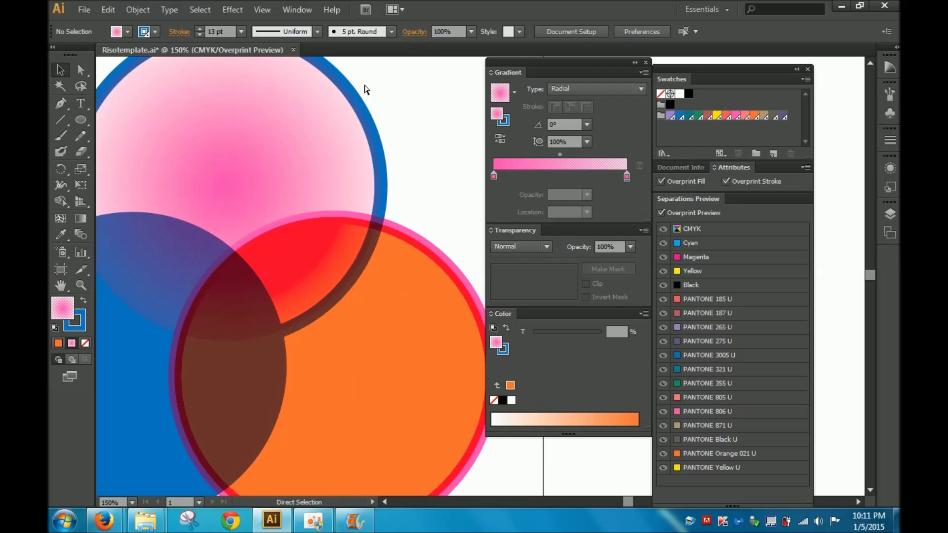
key(ctrl+plus)
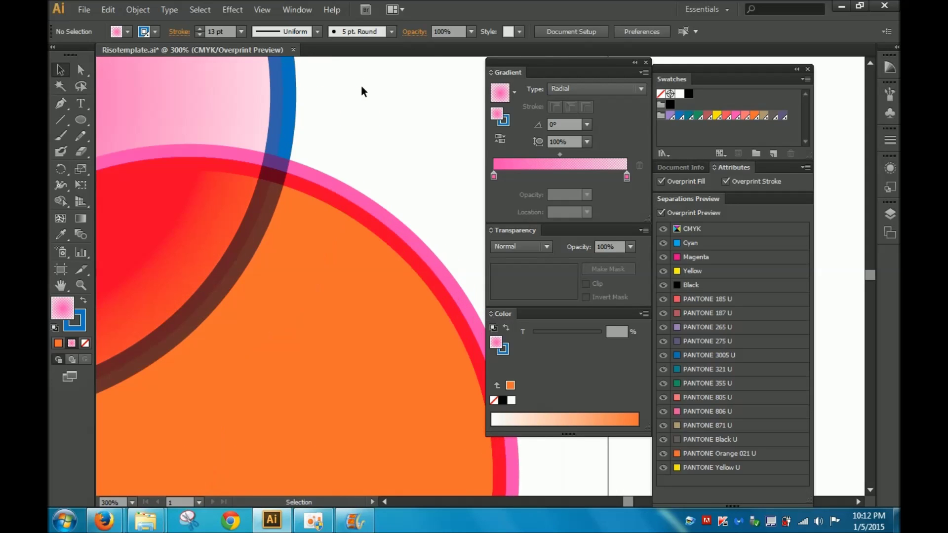
mouse_move(360, 85)
mouse_down()
mouse_move(322, 229)
mouse_move(246, 127)
mouse_move(309, 239)
mouse_move(347, 110)
mouse_move(431, 164)
mouse_up()
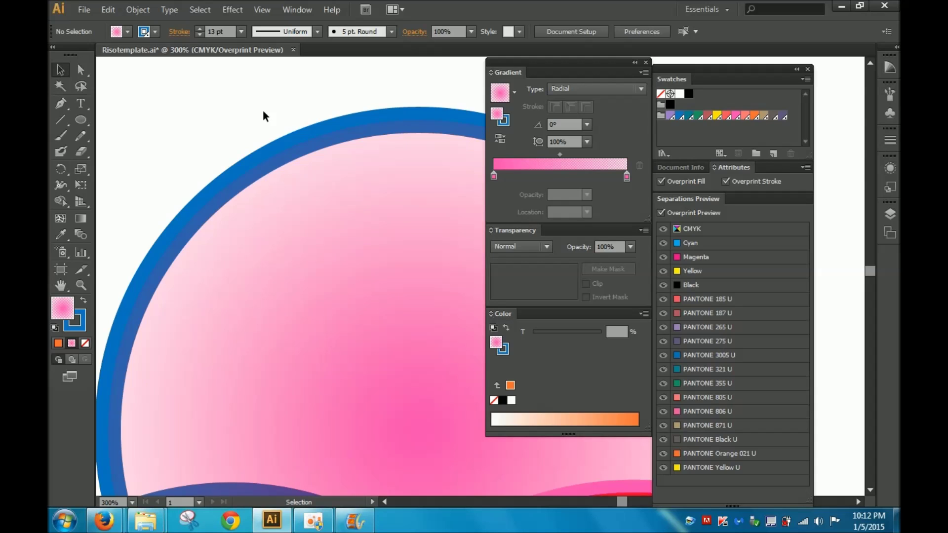
- Copy the pink gradient circle, then set its blue stroke to None
click(309, 198)
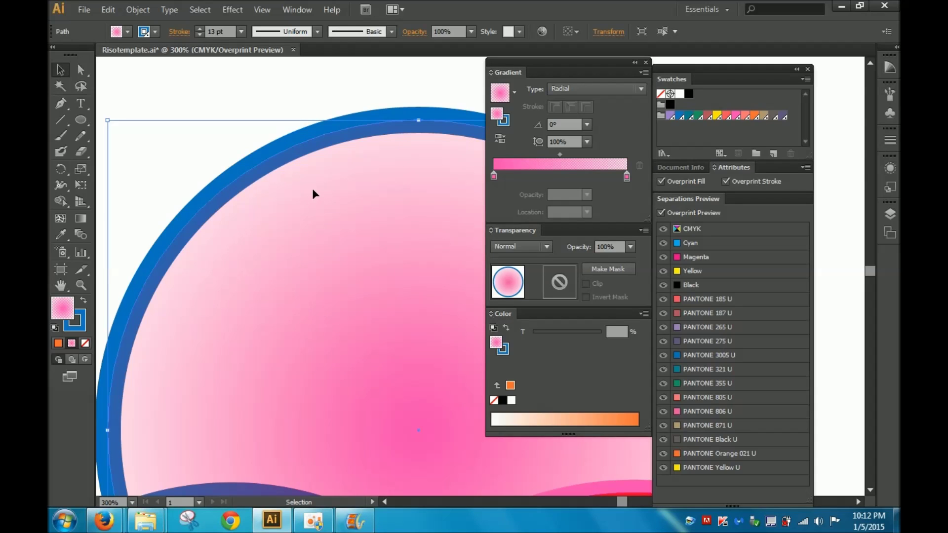
click(108, 10)
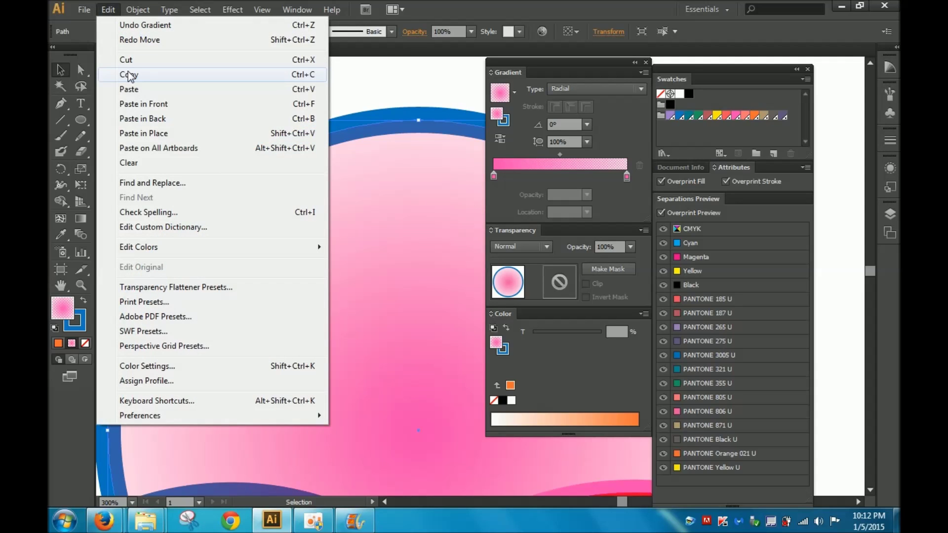
click(129, 75)
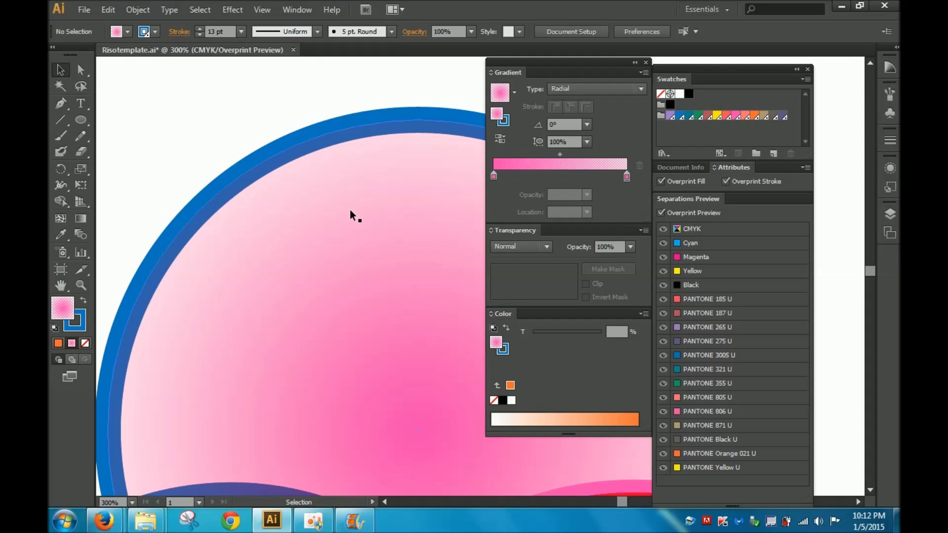
click(155, 32)
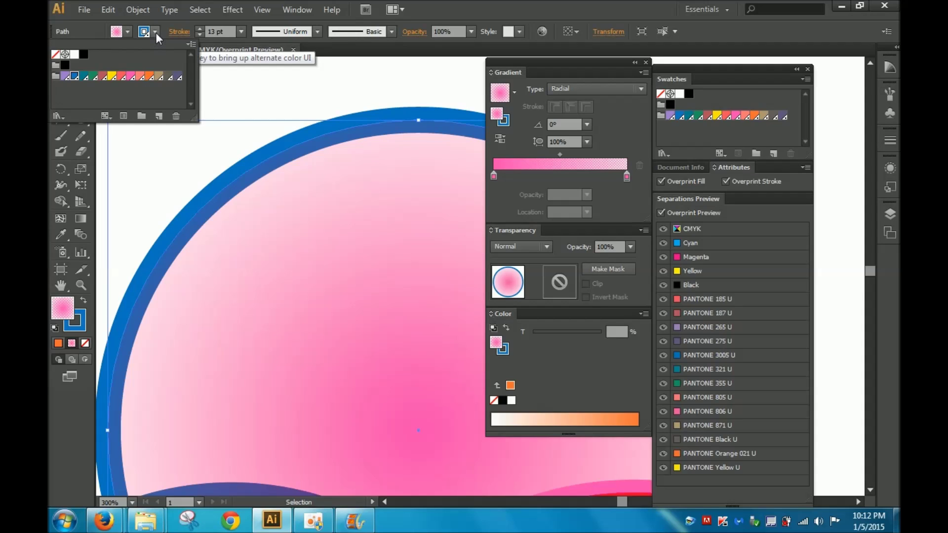
click(55, 54)
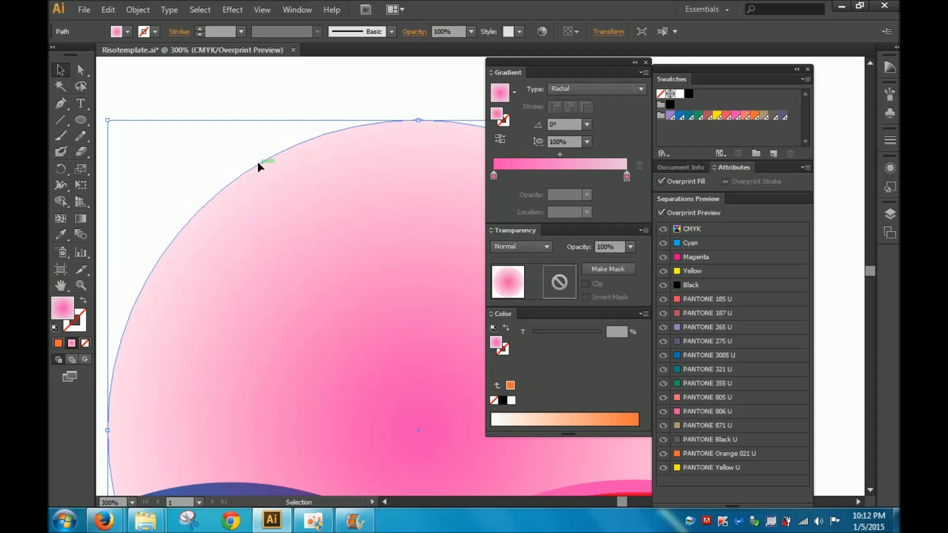
- Zoom out to frame the whole circle and Paste in Front the blue-stroked copy
click(248, 93)
key(ctrl+minus)
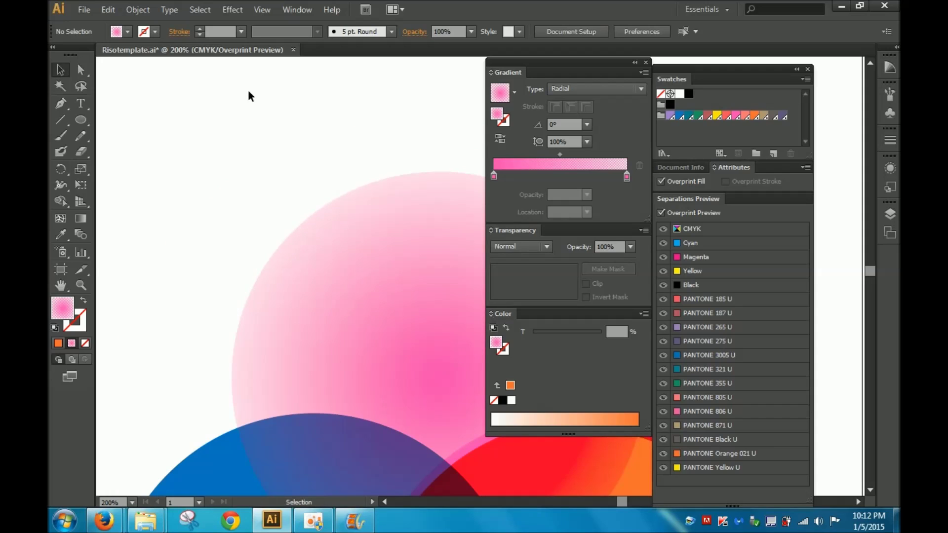
drag(317, 151, 226, 100)
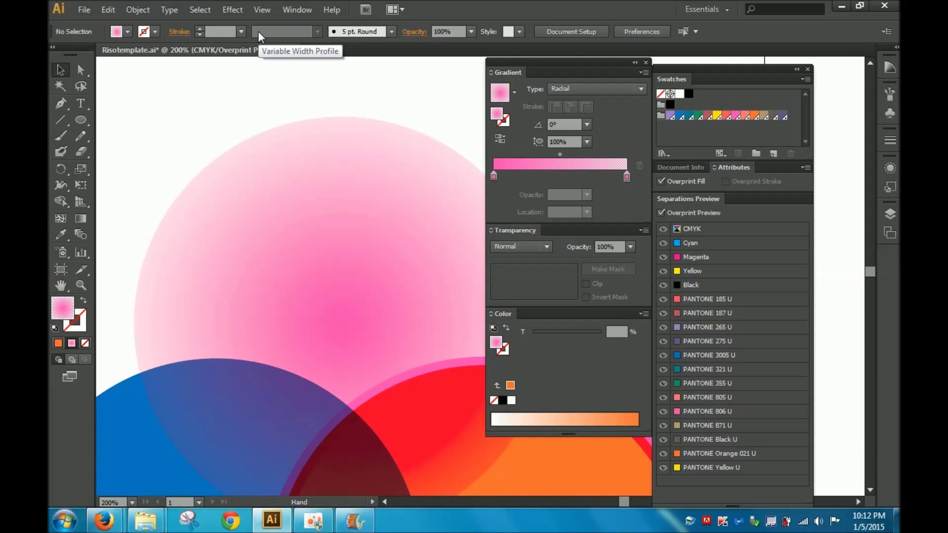
click(108, 9)
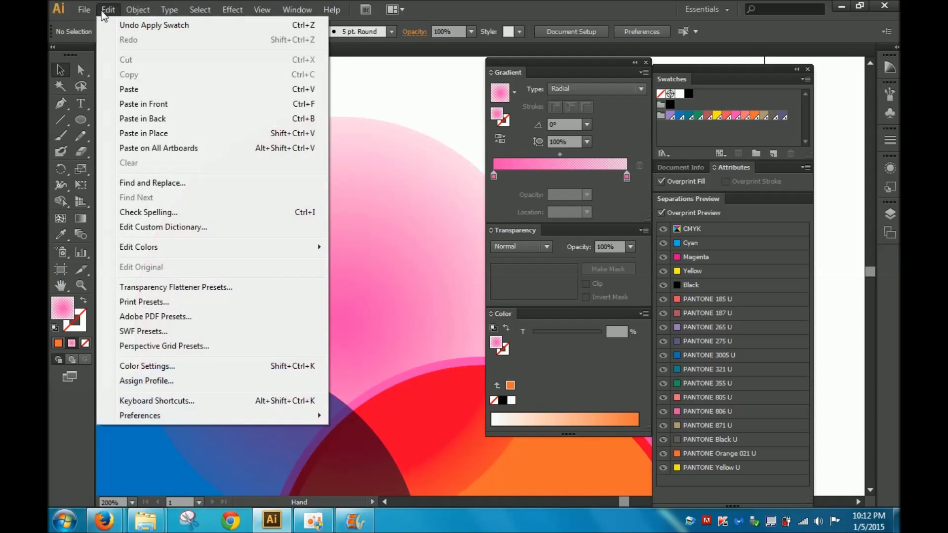
click(125, 104)
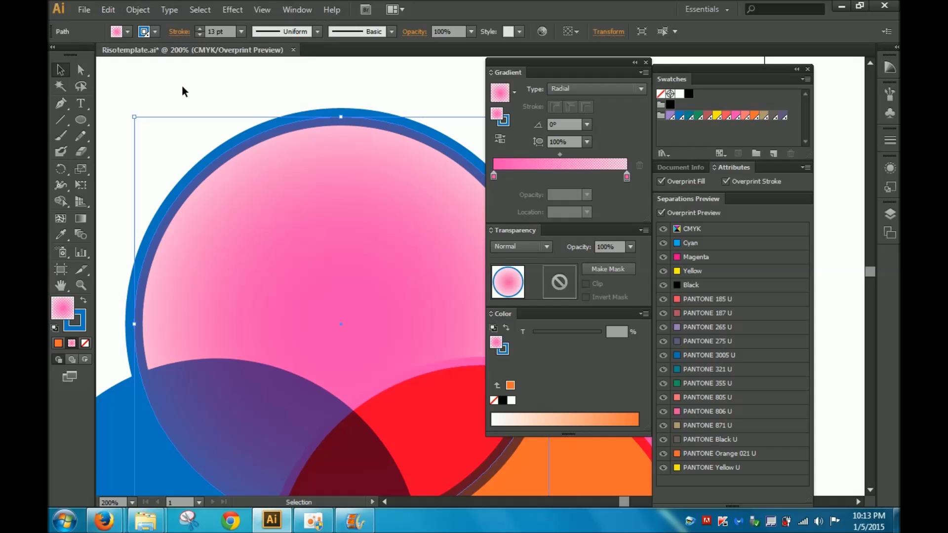
- Expand the pasted circle's fill and stroke into shapes and ungroup the pieces
click(143, 9)
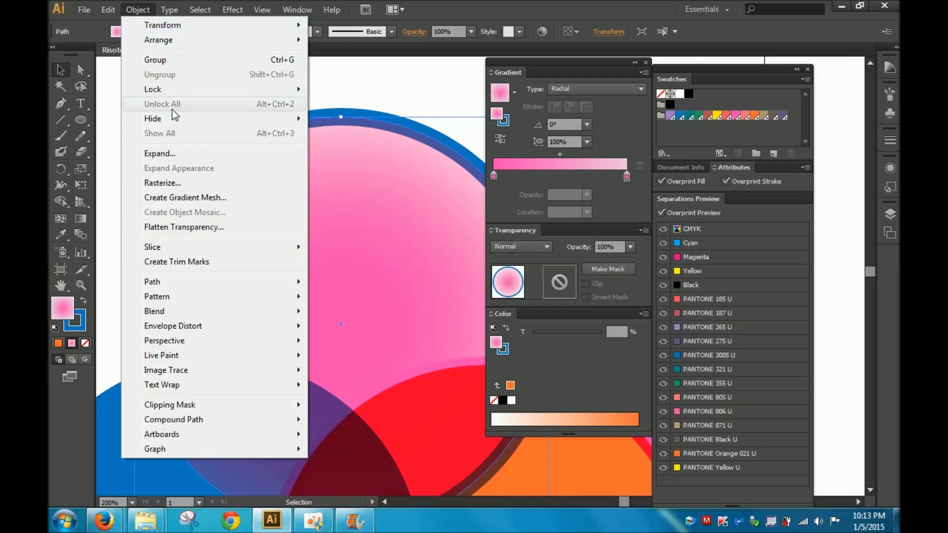
click(174, 153)
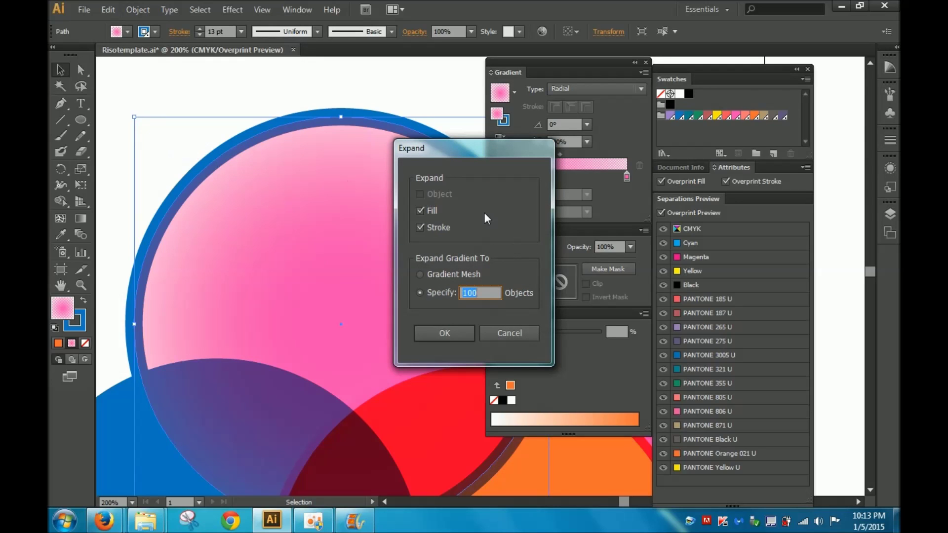
click(438, 328)
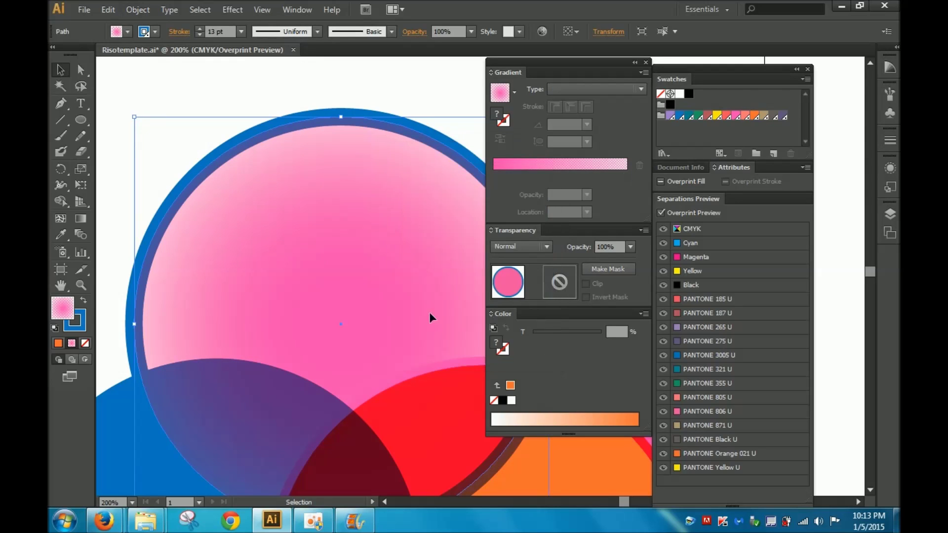
click(209, 92)
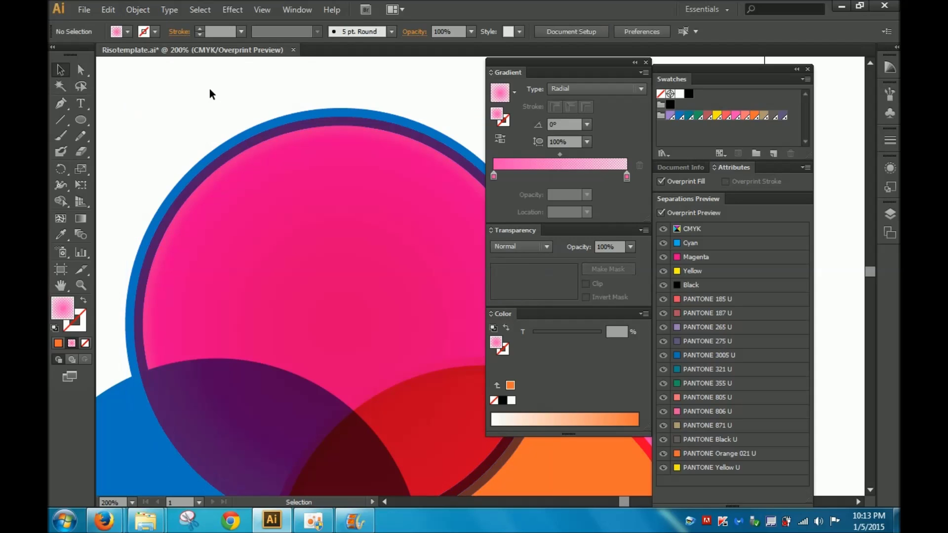
click(243, 137)
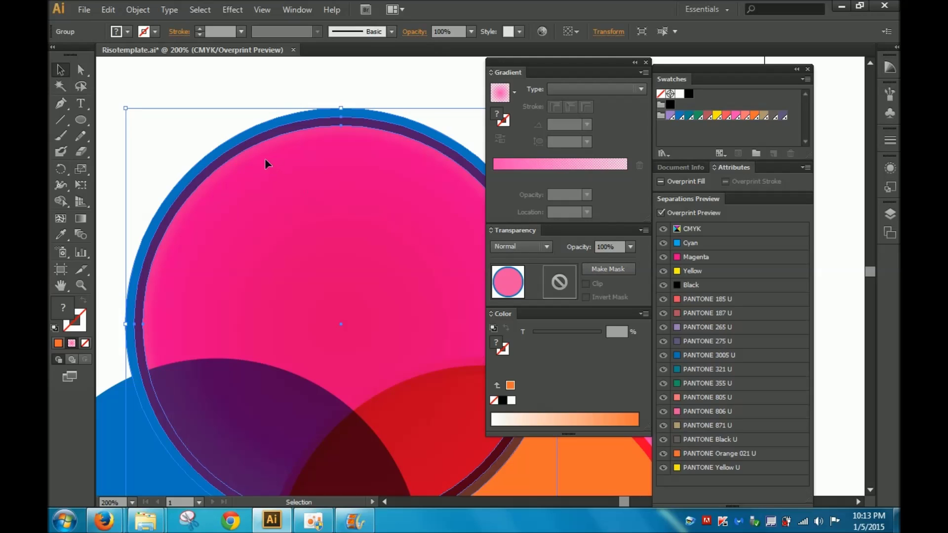
right_click(275, 165)
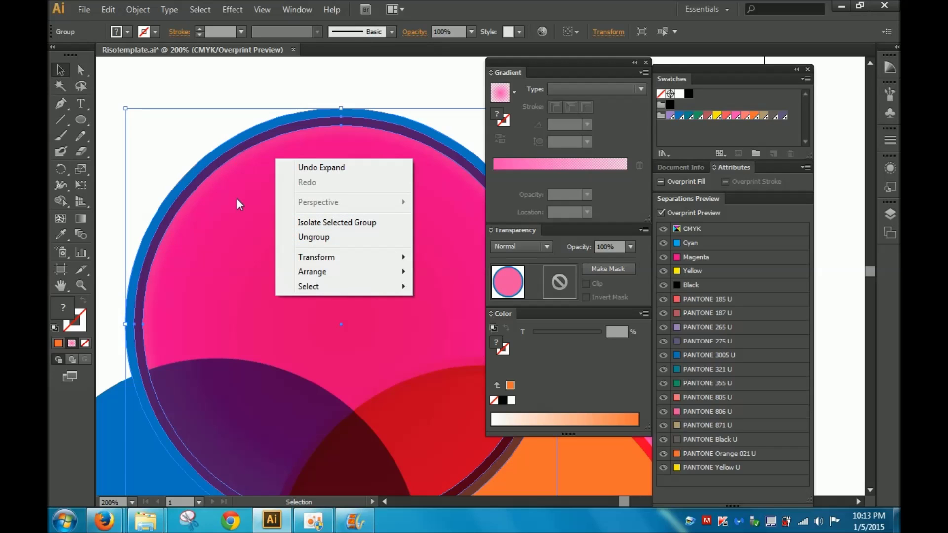
click(310, 237)
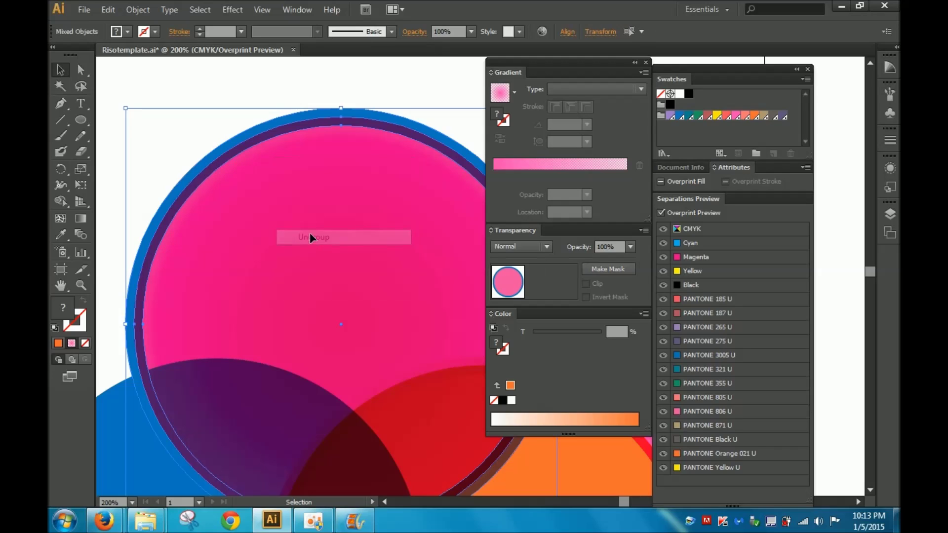
- Remove the expanded gradient fill to leave the blue ring, and nudge the ring up-right
click(215, 85)
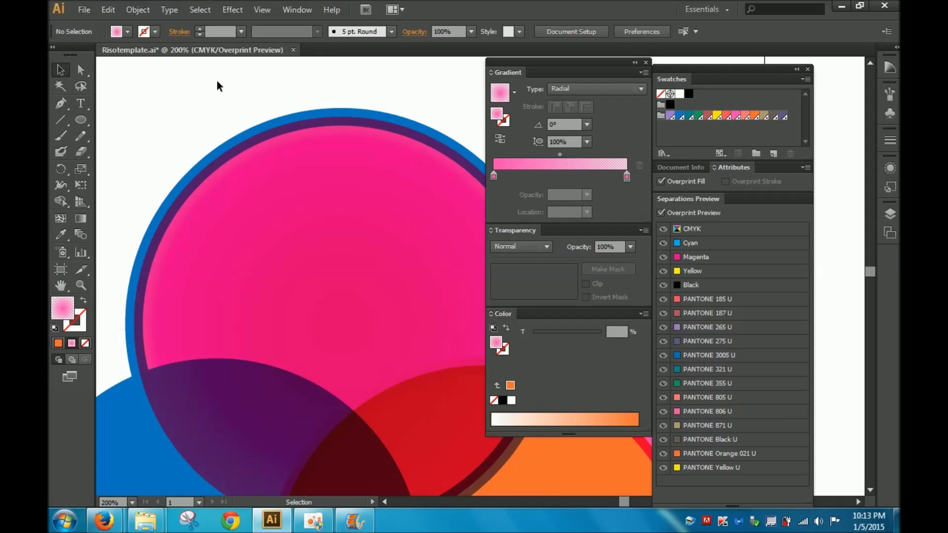
click(264, 171)
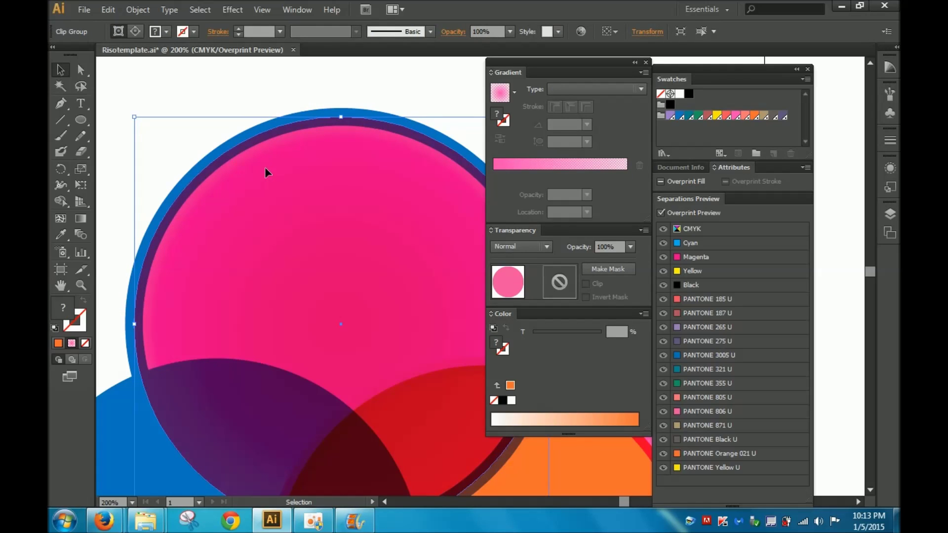
key(ctrl+z)
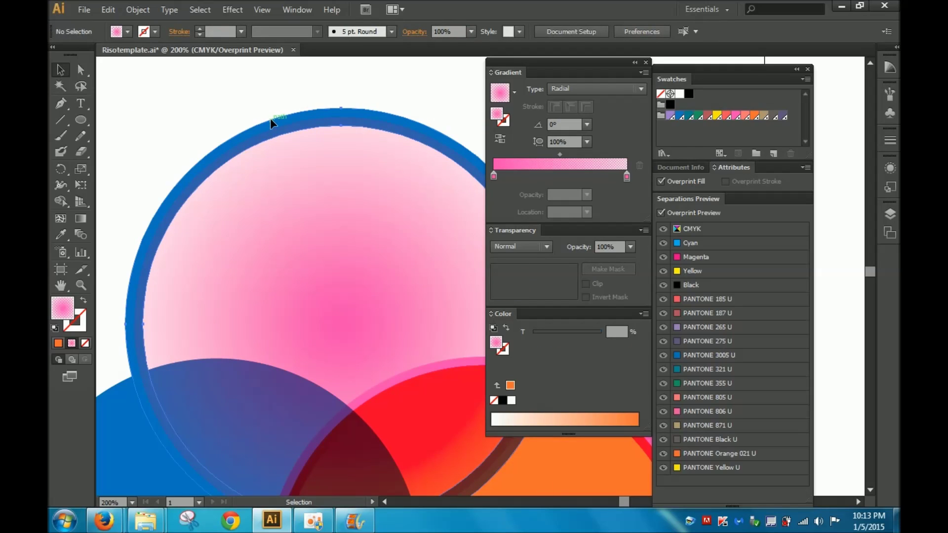
drag(270, 117, 307, 97)
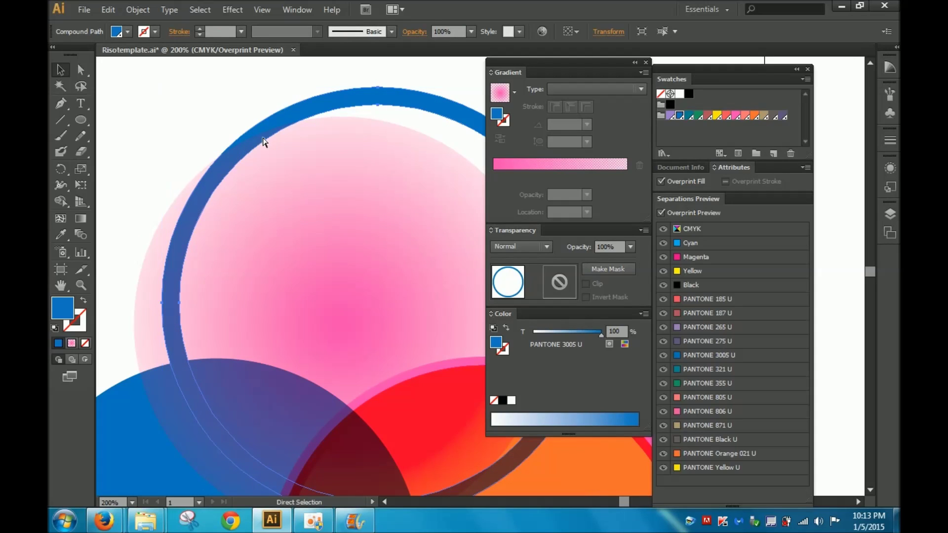
key(ctrl+z)
key(ctrl+equal)
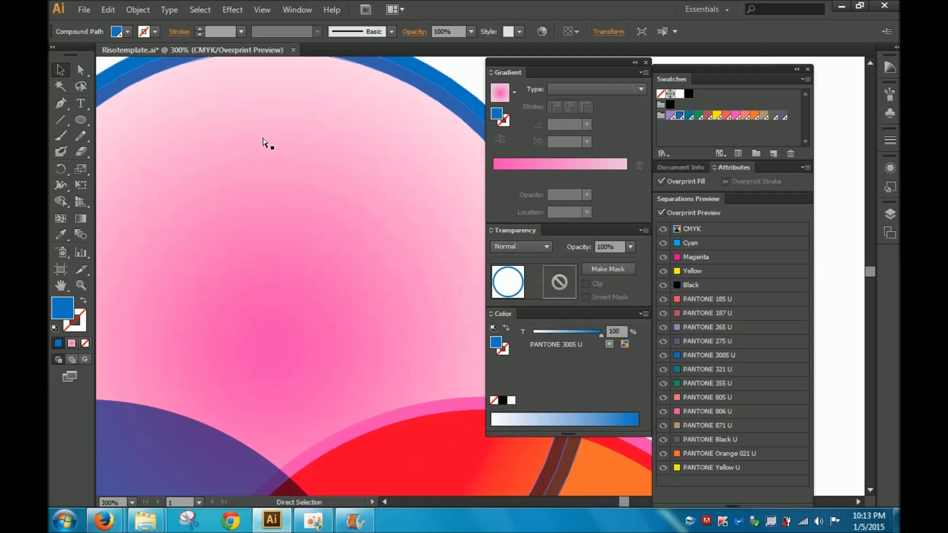
drag(258, 128, 387, 202)
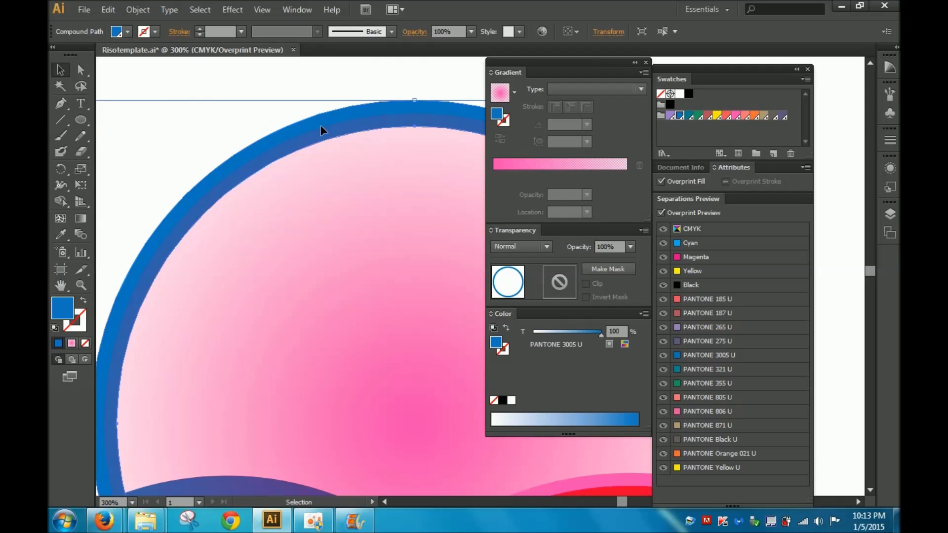
drag(262, 151, 226, 124)
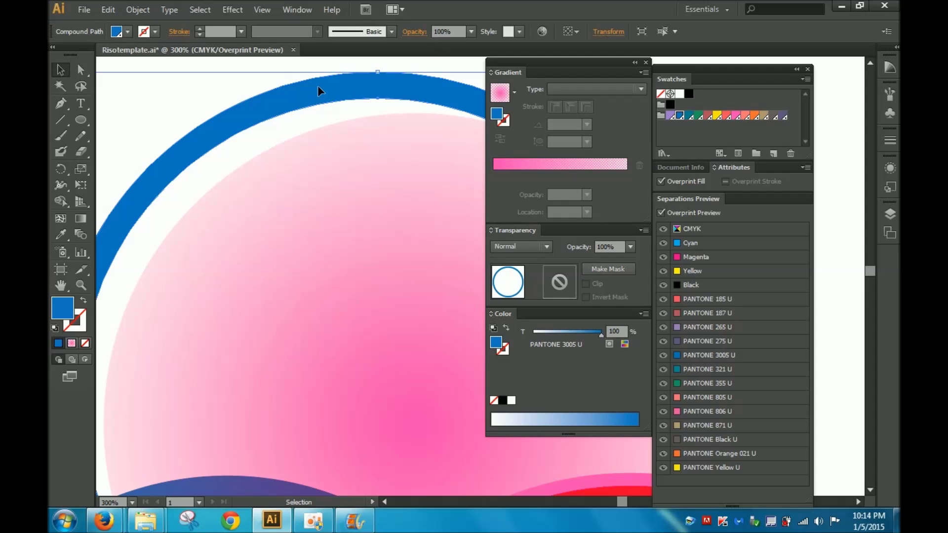
key(ctrl+z)
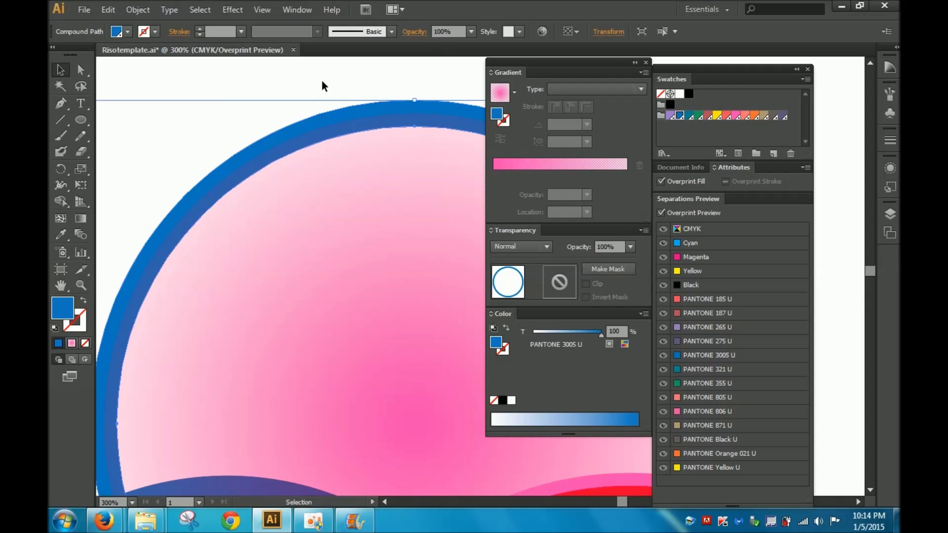
key(ctrl+minus)
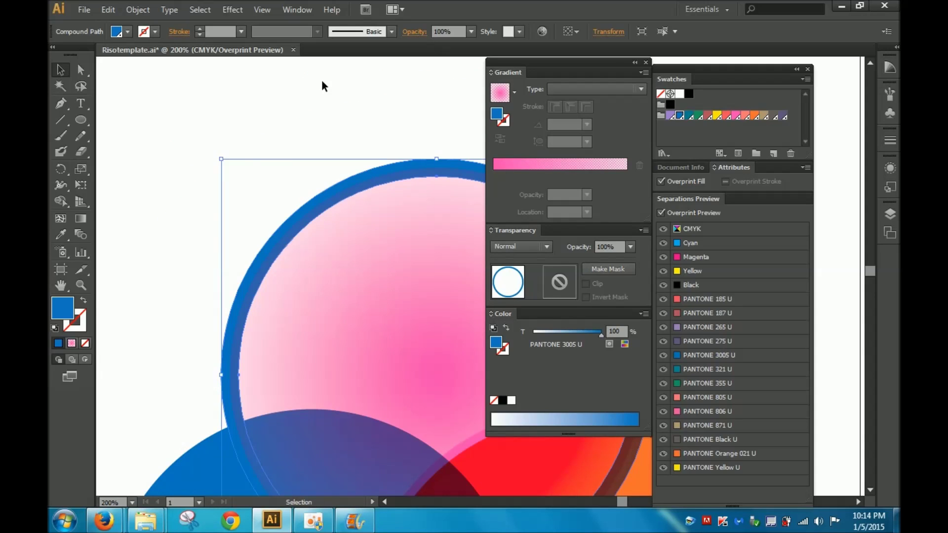
key(space)
drag(302, 94, 184, 76)
drag(257, 110, 351, 96)
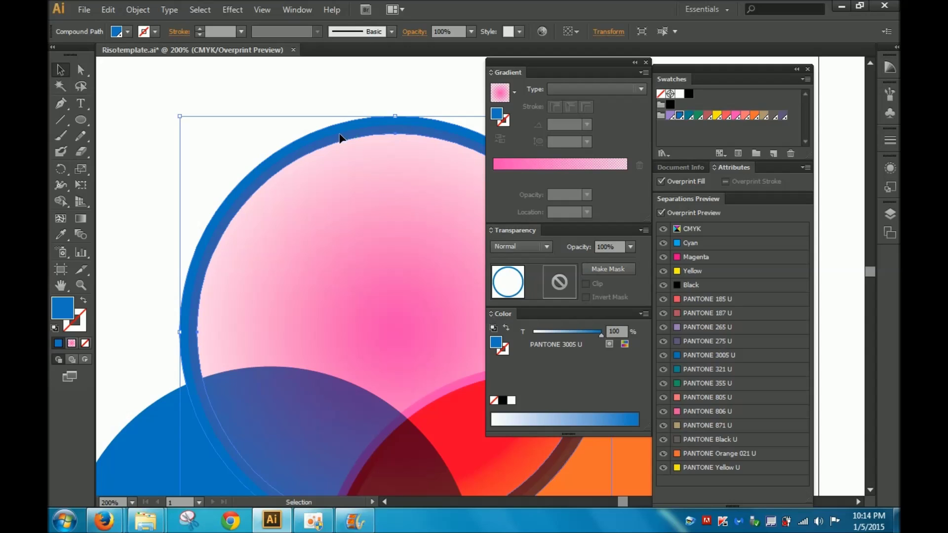
click(377, 189)
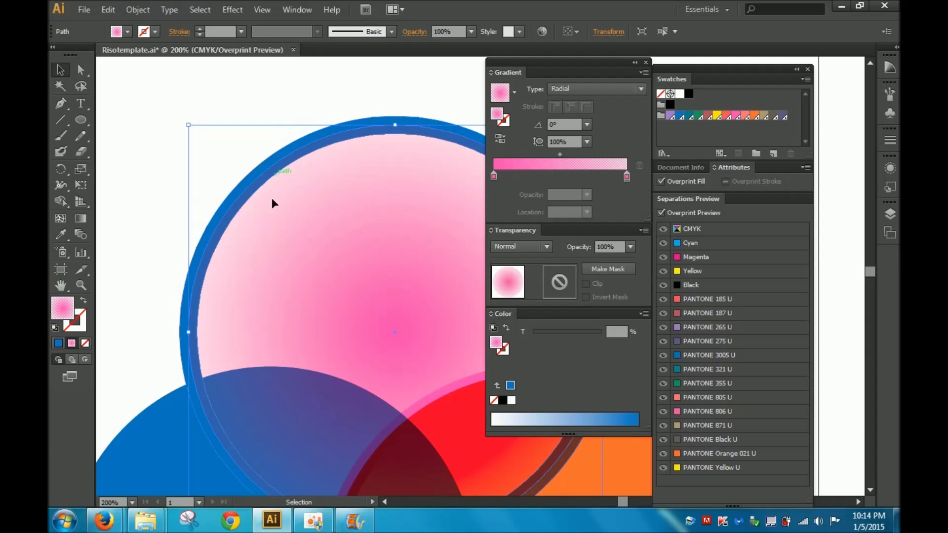
drag(302, 148, 329, 120)
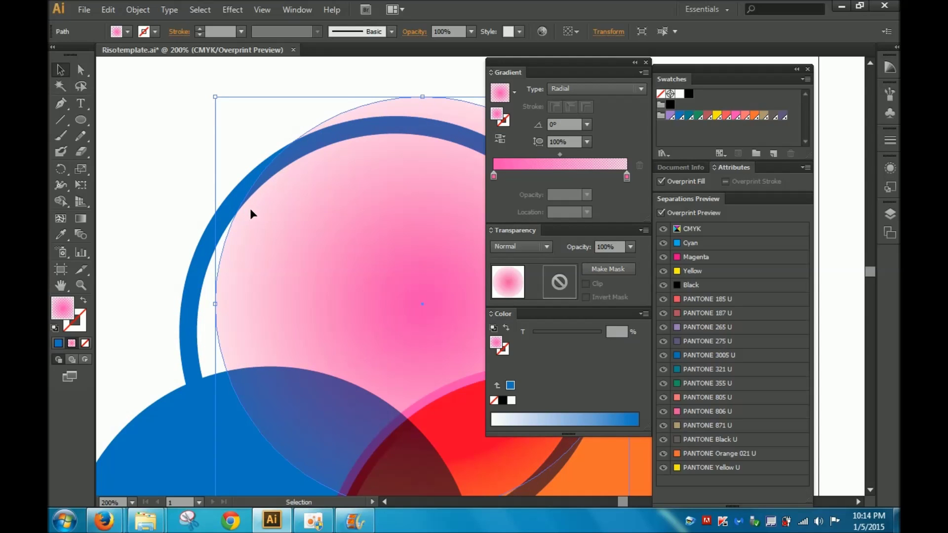
key(ctrl+z)
click(273, 152)
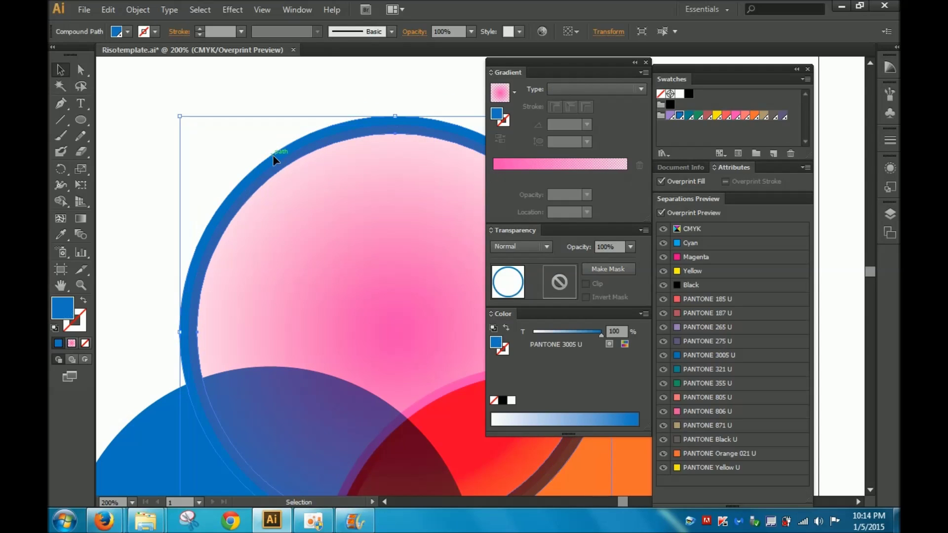
drag(273, 152, 279, 129)
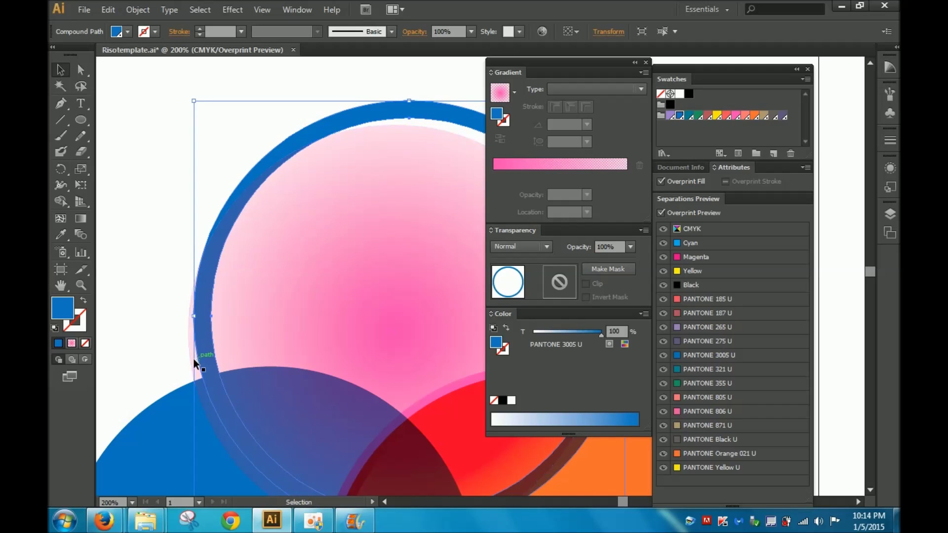
key(ctrl+z)
click(228, 123)
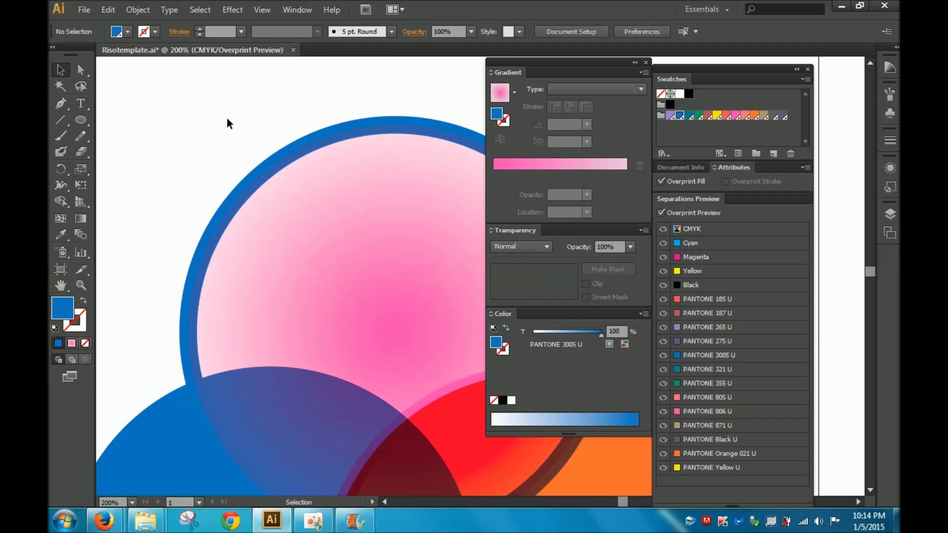
click(291, 11)
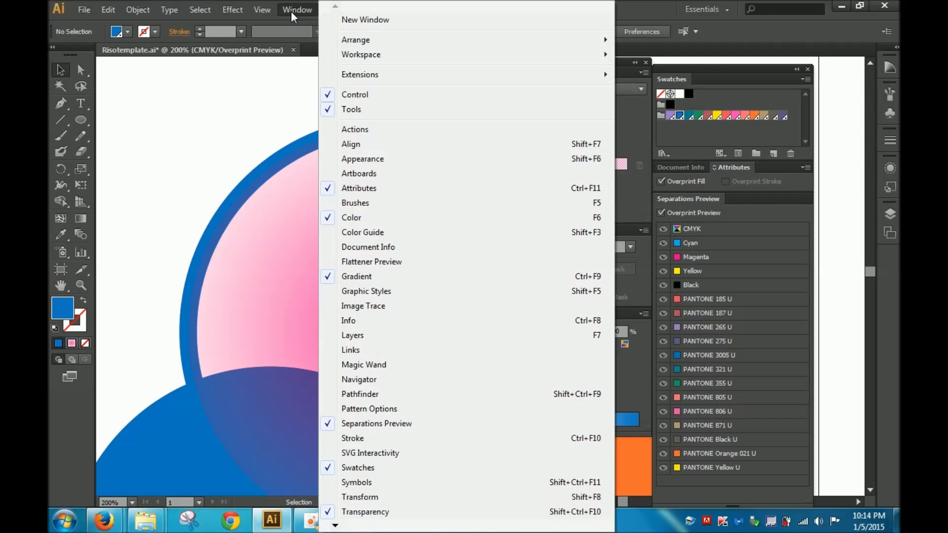
- Bring the Pathfinder panel beside the artwork and select the blue ring with the pink circle
click(349, 393)
drag(155, 79, 208, 68)
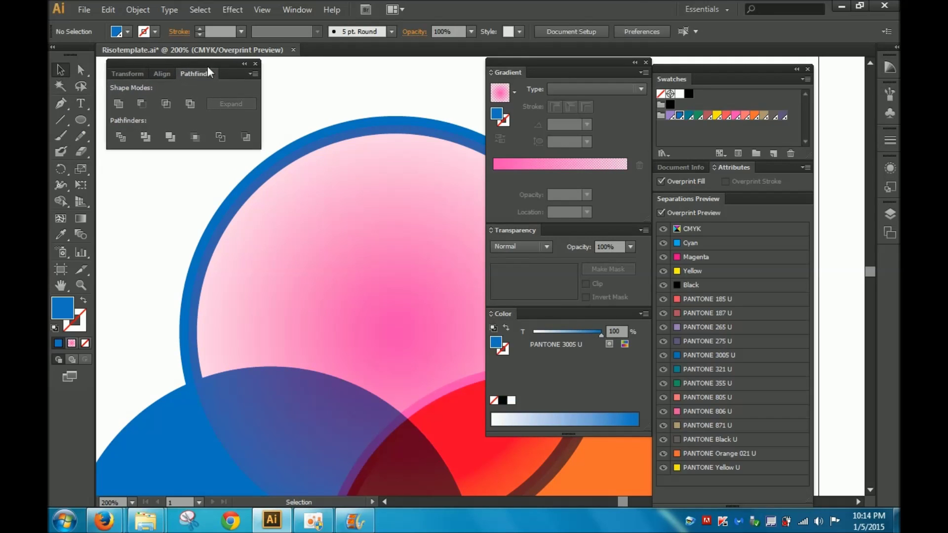
click(315, 129)
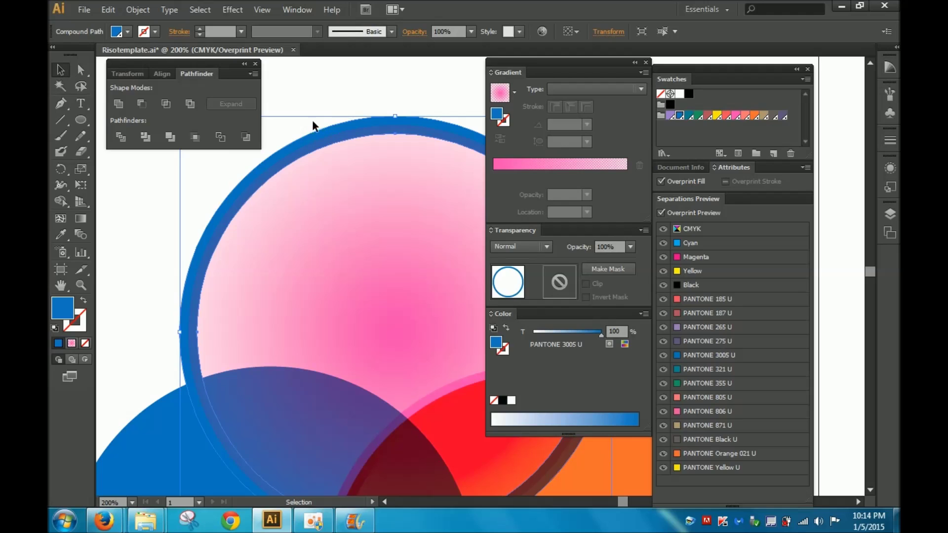
click(303, 90)
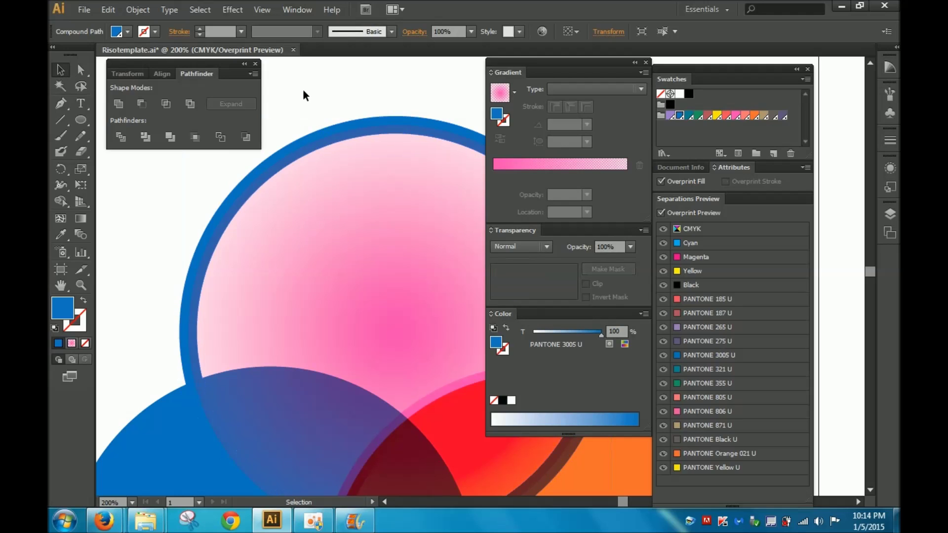
click(344, 204)
drag(306, 87, 355, 209)
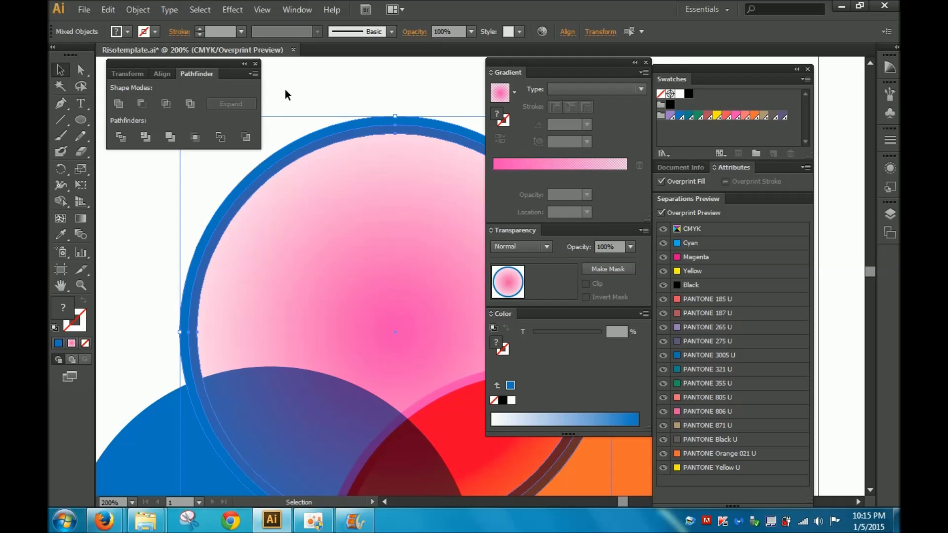
drag(286, 90, 322, 185)
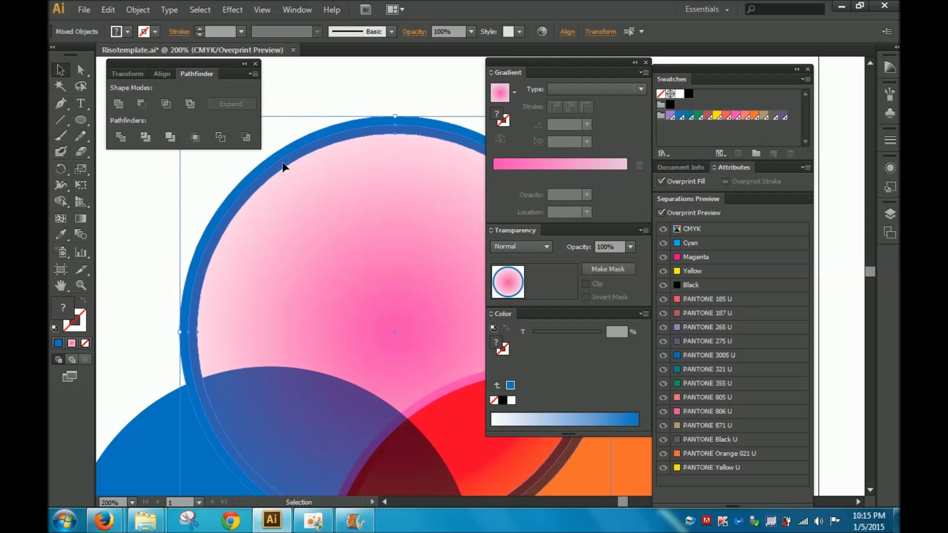
- Apply Minus Front to remove the ring, then check the outline-free pink circle
click(142, 103)
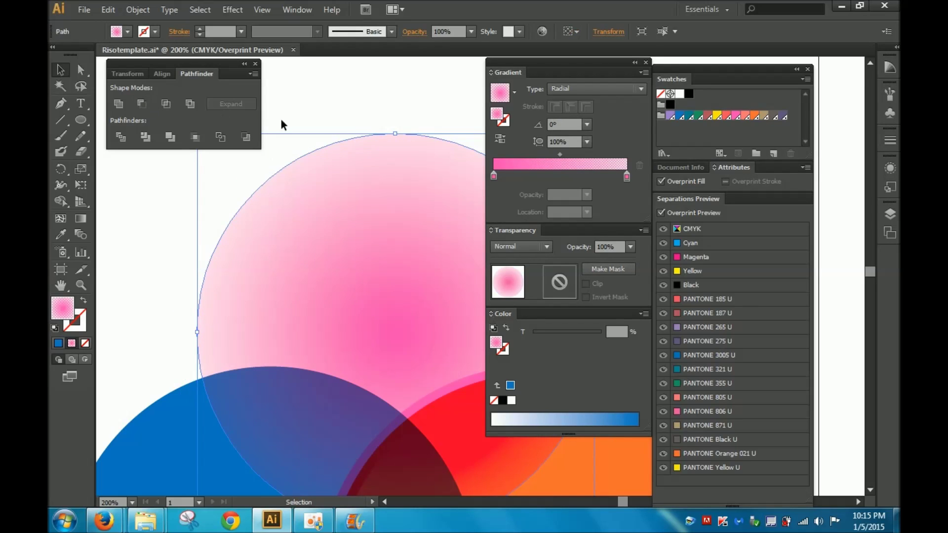
click(318, 109)
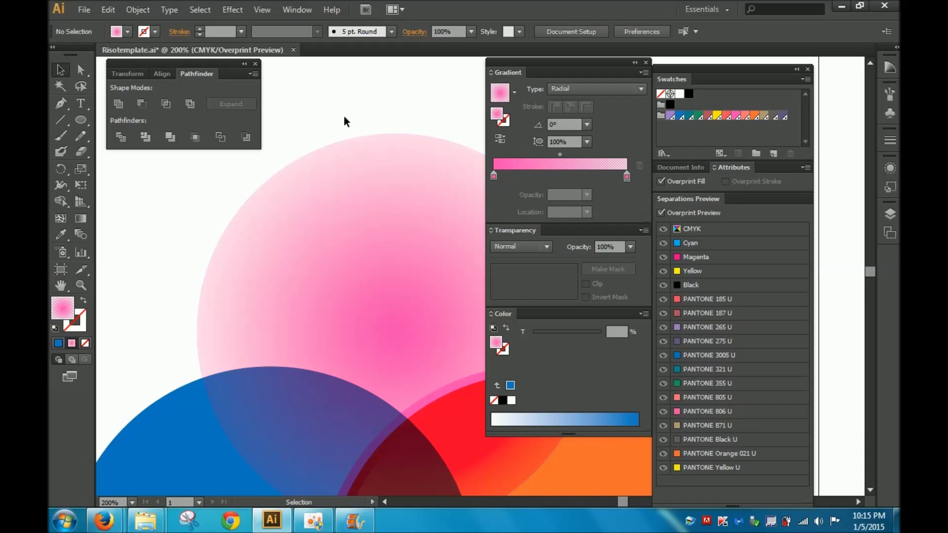
click(364, 185)
click(334, 92)
- Paste in Front the copied gradient circle with its 13 pt blue outline
click(109, 10)
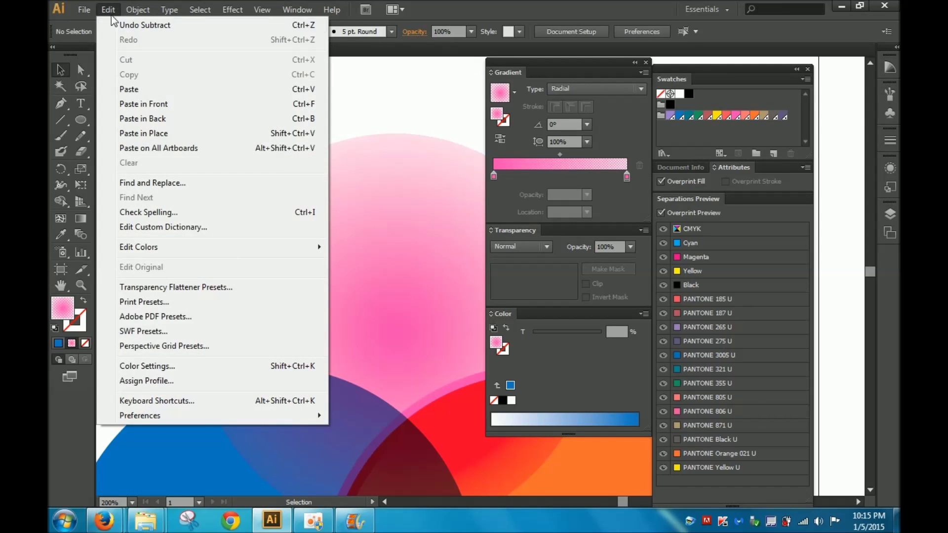
click(140, 105)
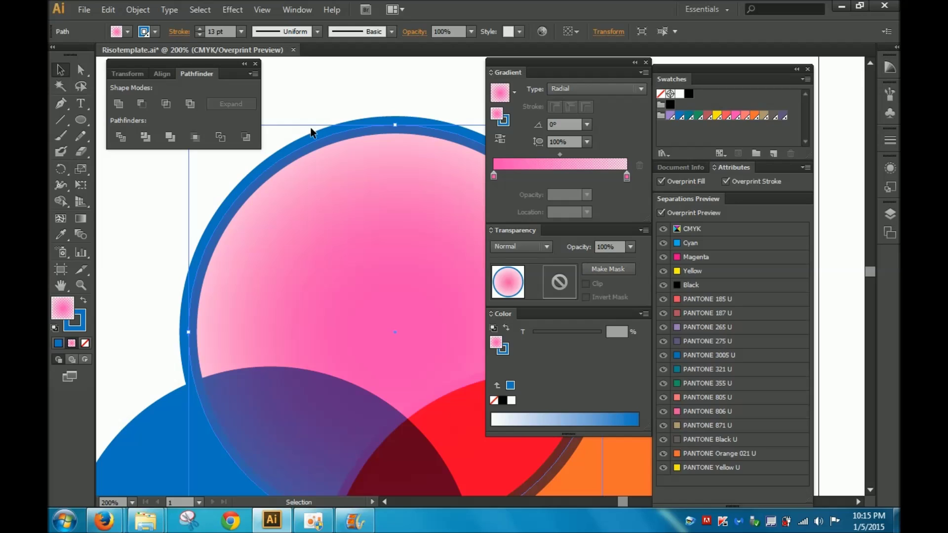
- Set the pasted copy's fill to None, then check the blue ring and pink circle beneath
click(128, 32)
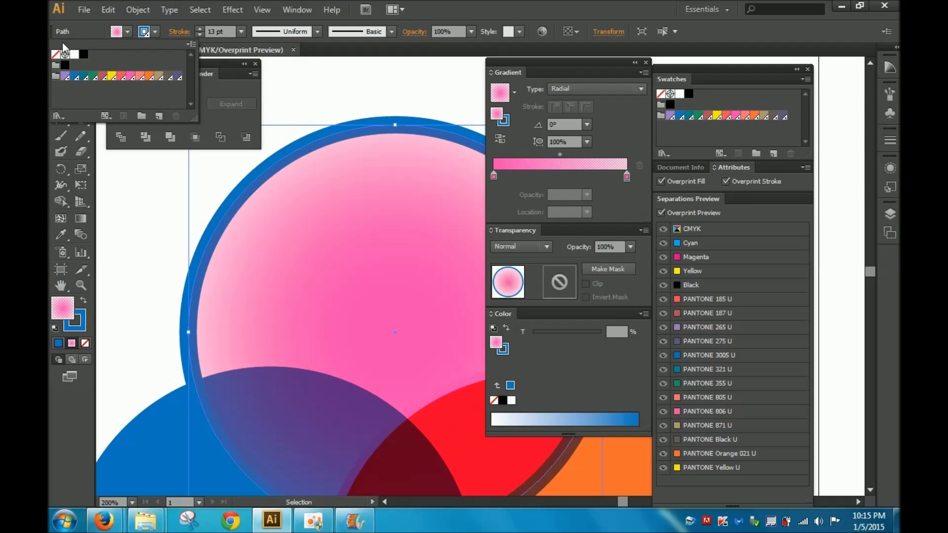
click(54, 56)
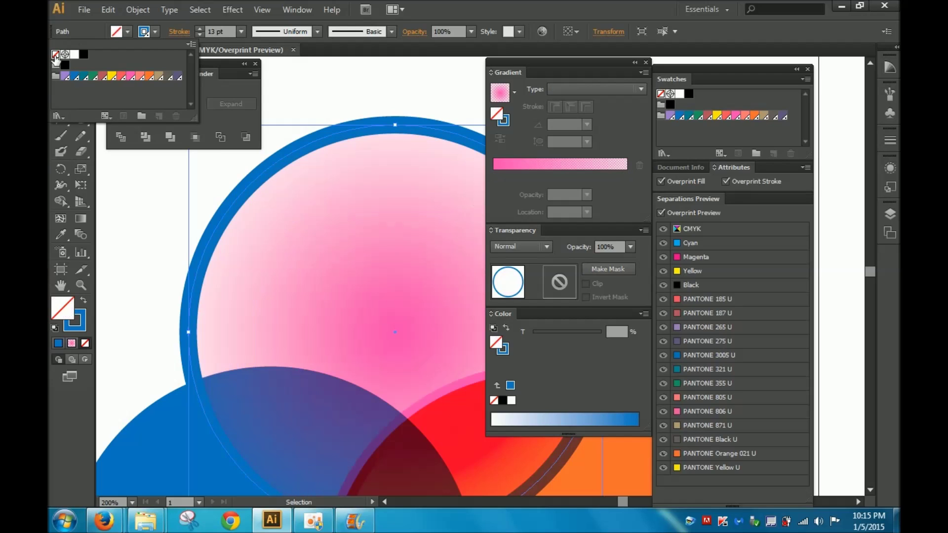
click(365, 76)
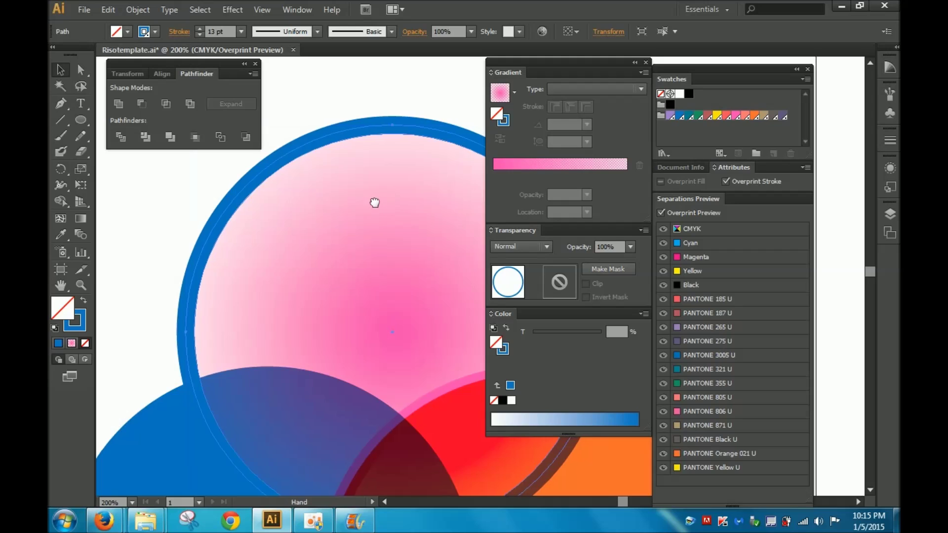
drag(375, 201, 246, 235)
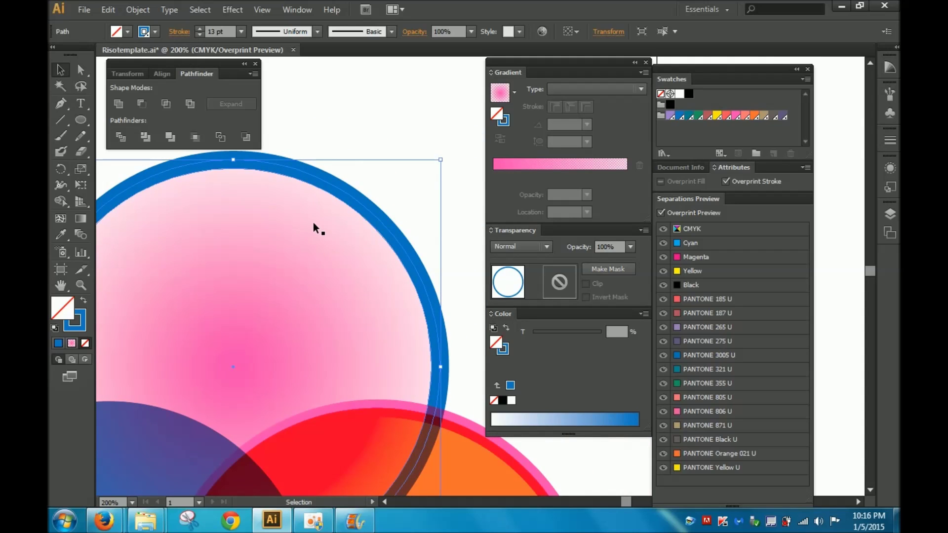
click(264, 224)
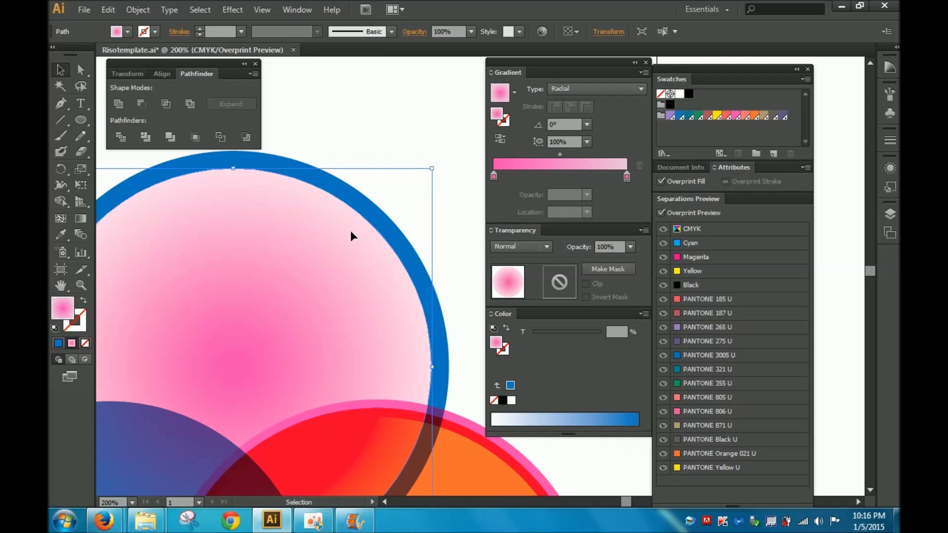
click(375, 212)
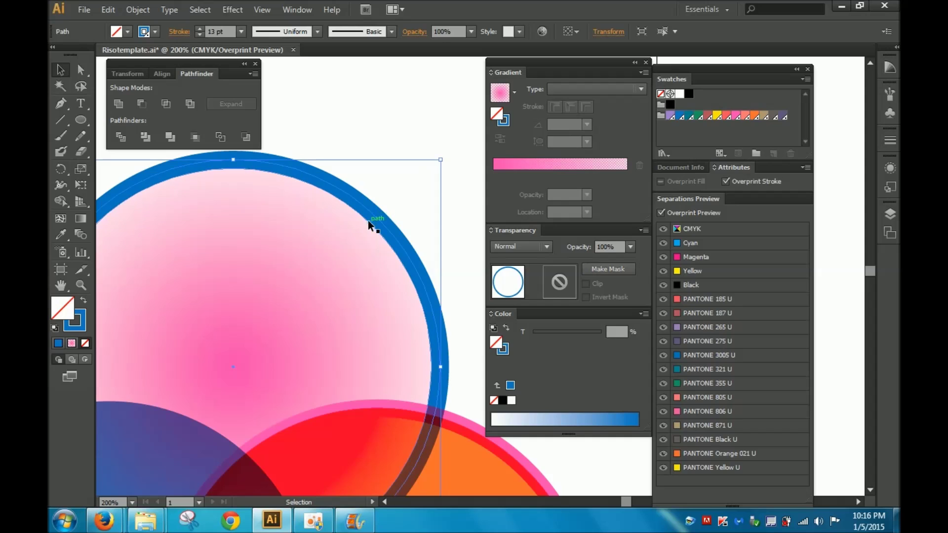
click(330, 127)
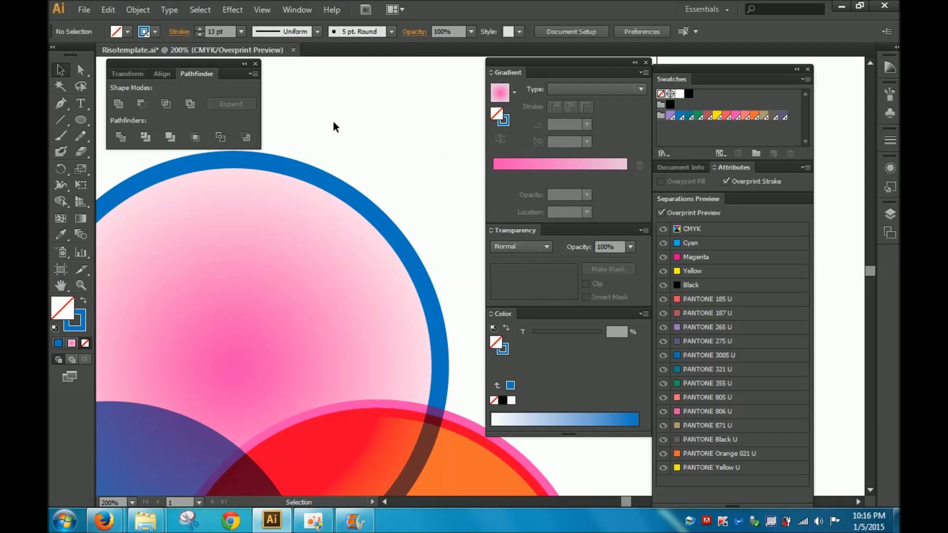
key(a)
key(ctrl+plus)
key(ctrl+plus)
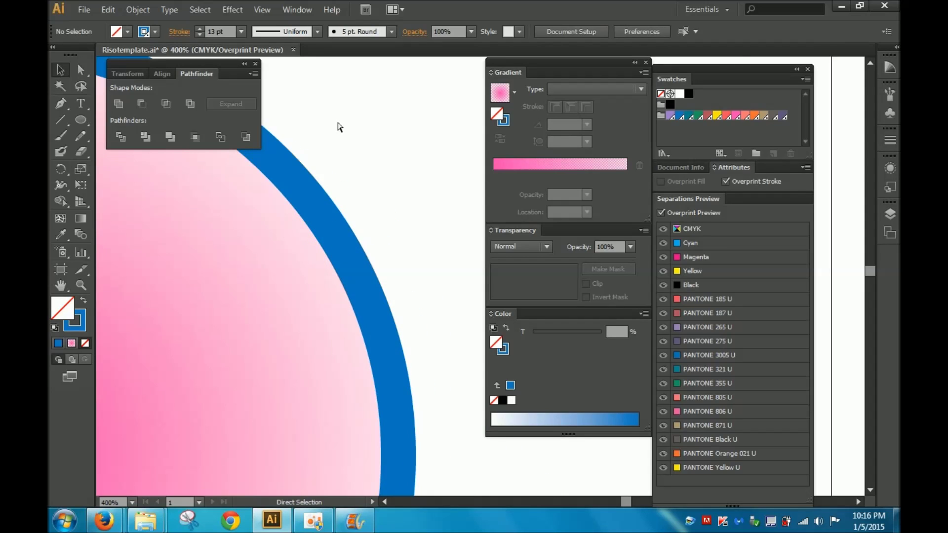
click(315, 204)
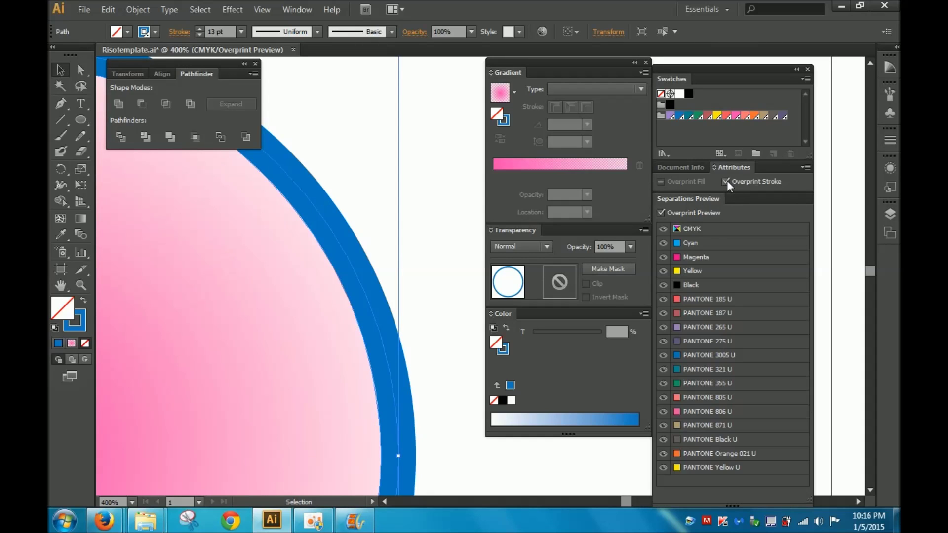
click(418, 228)
click(243, 330)
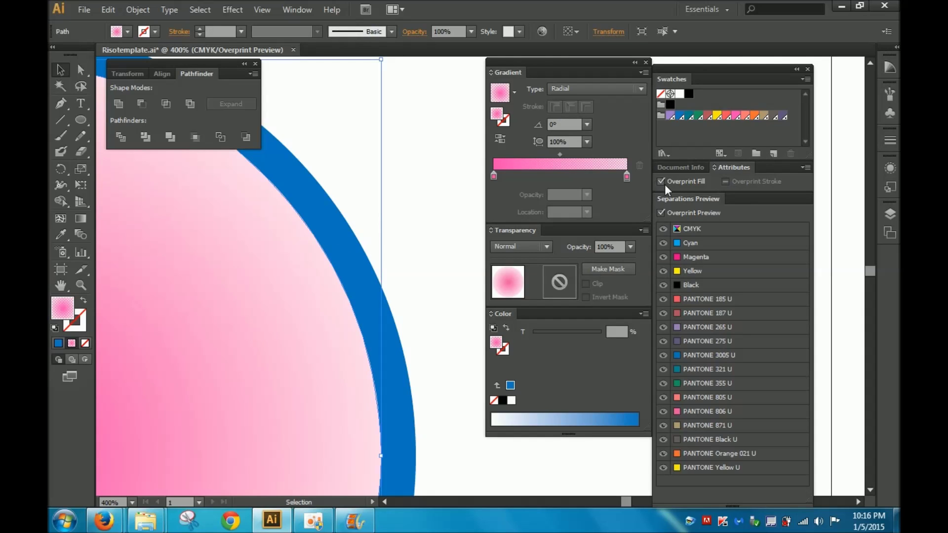
click(410, 220)
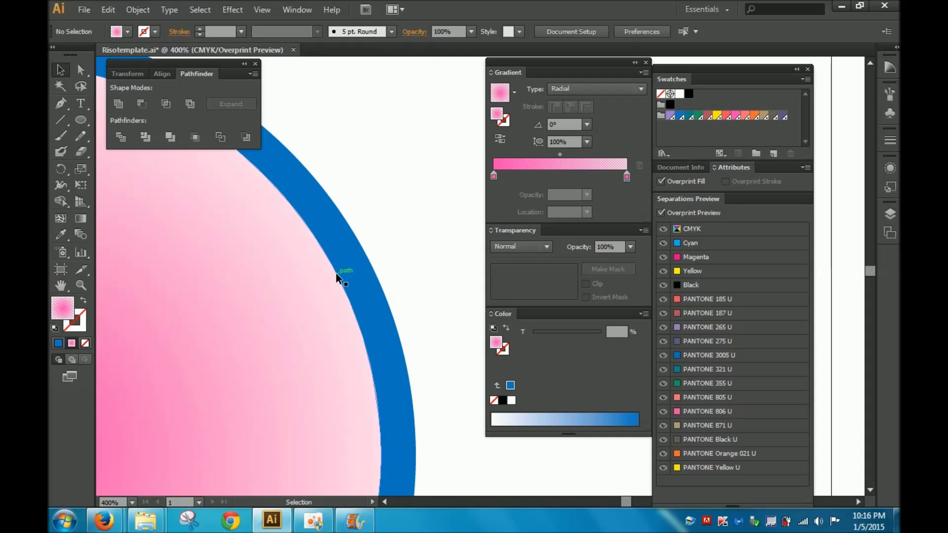
click(287, 277)
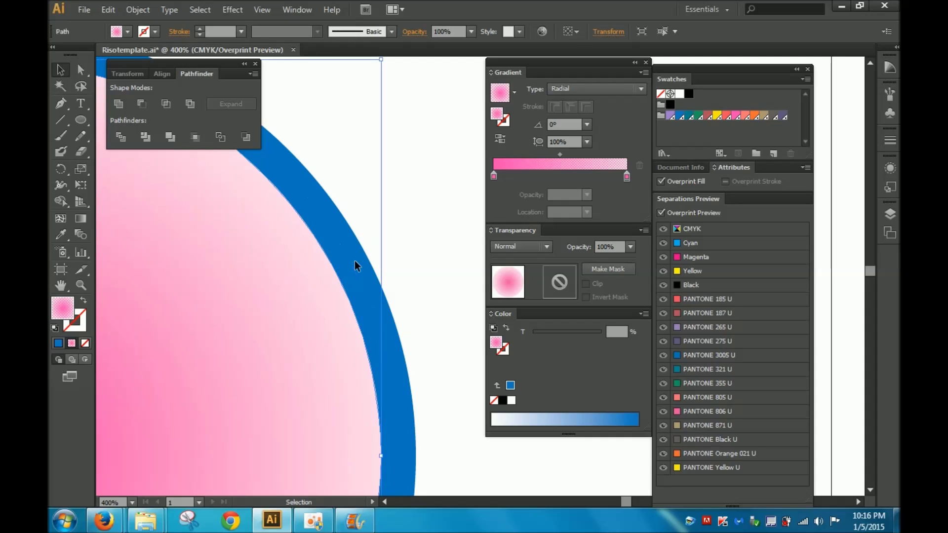
click(407, 255)
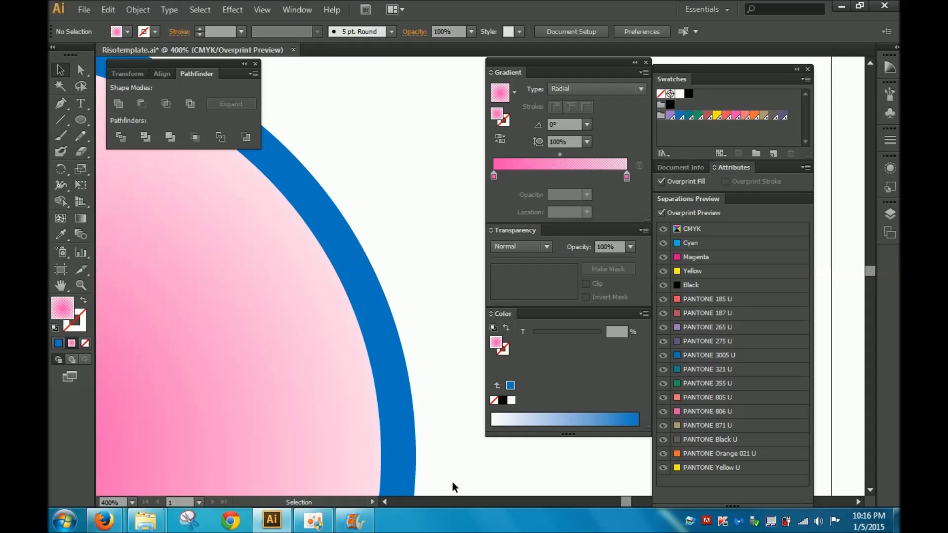
key(space)
drag(446, 475, 360, 180)
drag(403, 246, 376, 169)
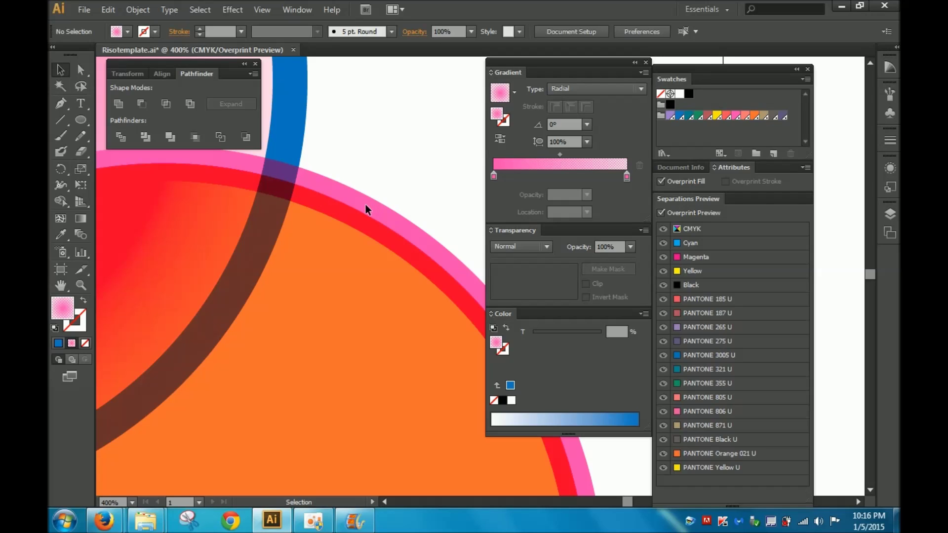
click(346, 271)
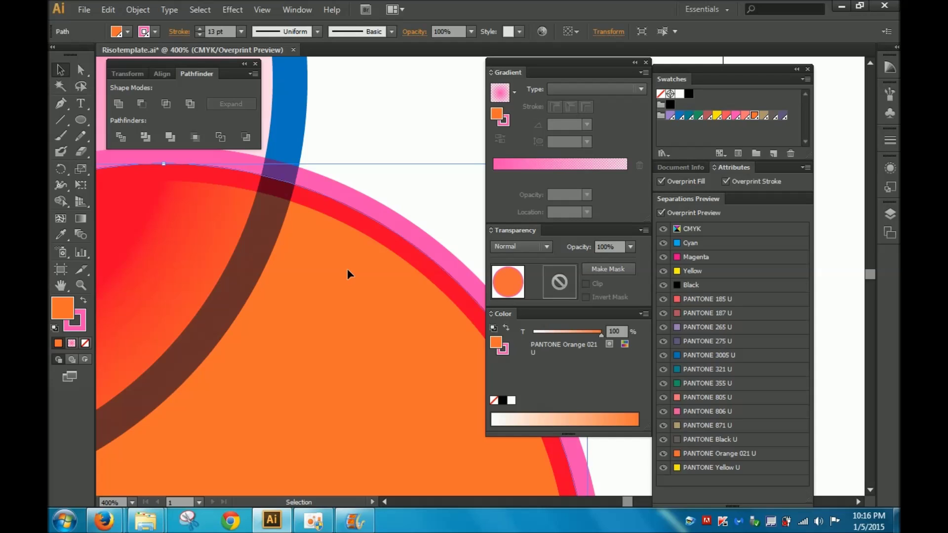
key(ctrl+minus)
key(ctrl+minus)
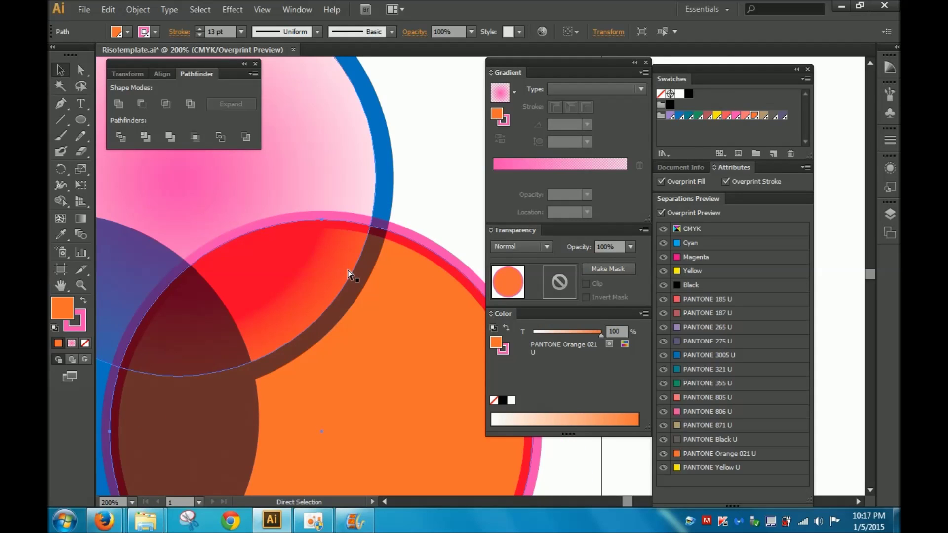
key(ctrl+plus)
scroll(349, 274, down, 2)
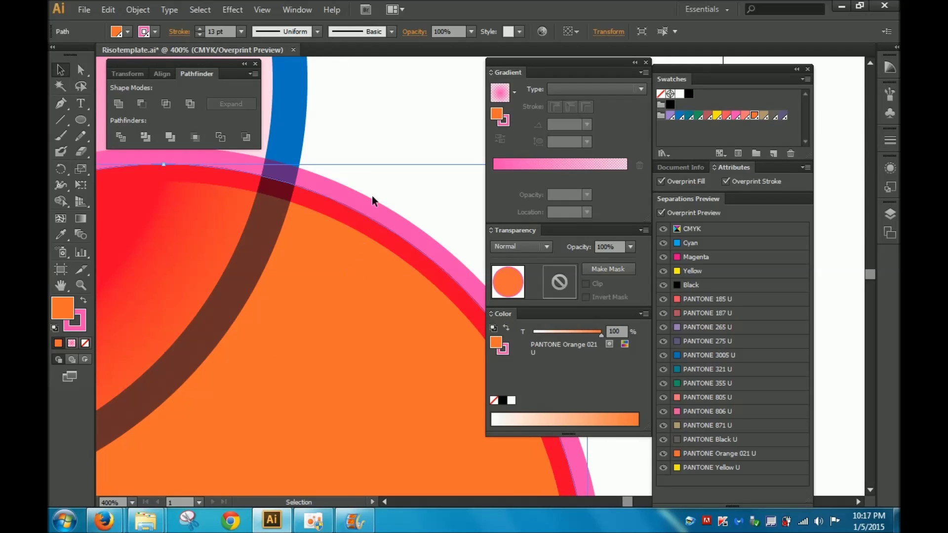
click(374, 130)
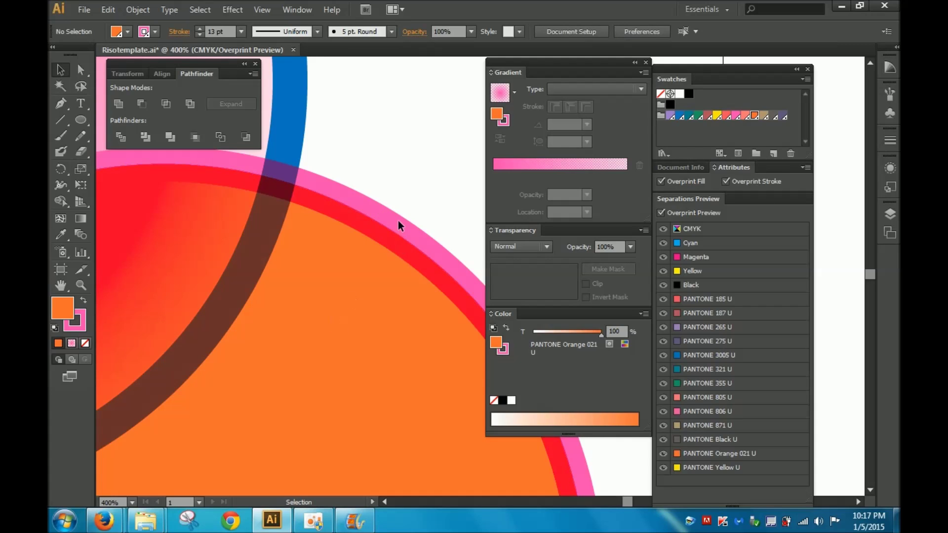
click(328, 345)
click(357, 154)
key(ctrl+minus)
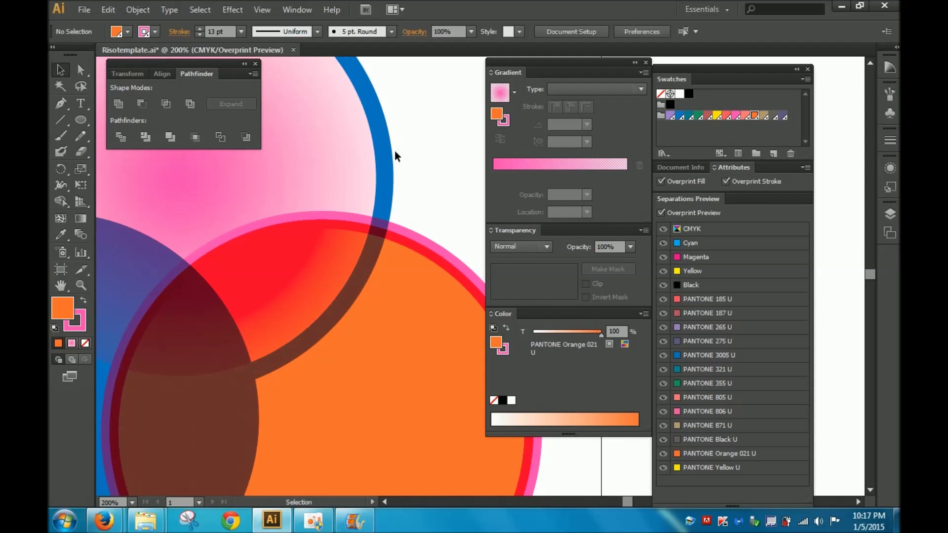
click(383, 154)
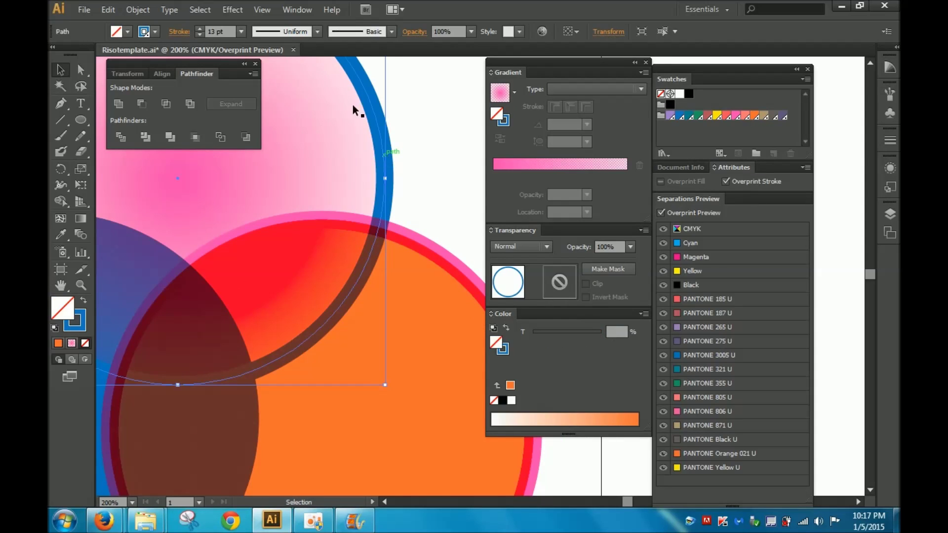
- Copy the blue ring, Paste in Front an exact duplicate, and pan toward the orange circle
click(108, 10)
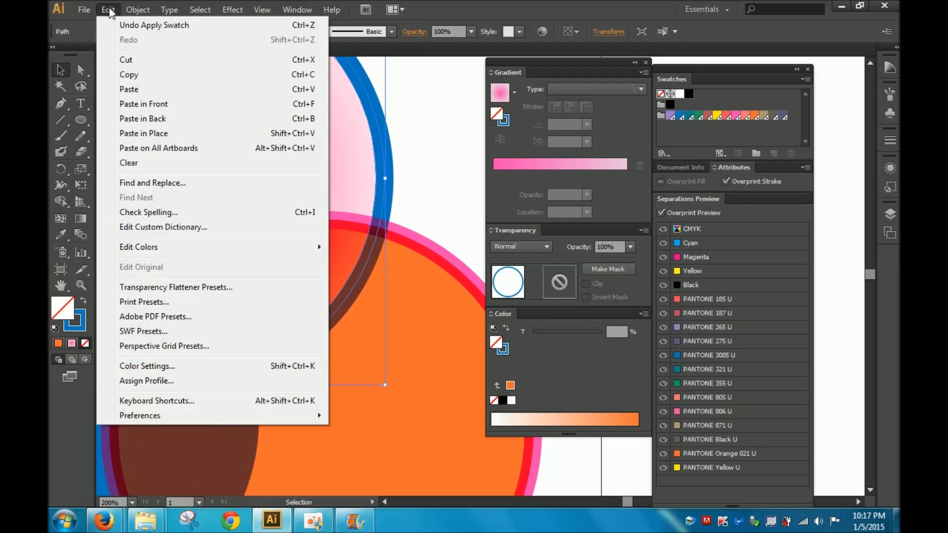
click(124, 75)
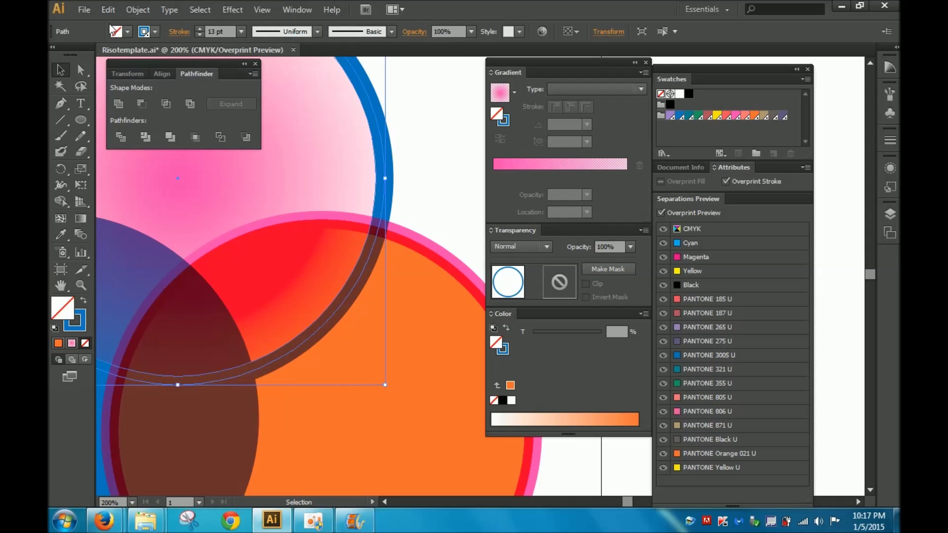
click(106, 9)
click(137, 106)
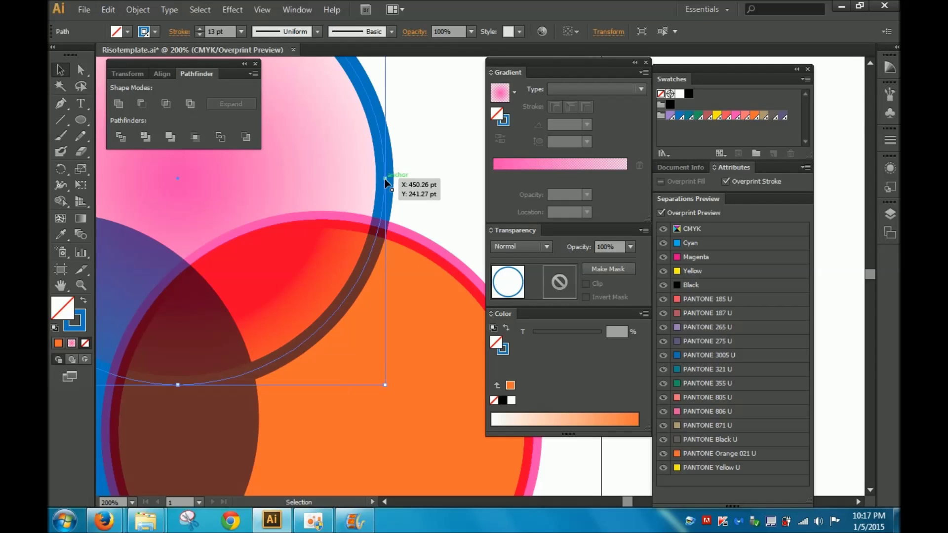
drag(431, 203, 347, 158)
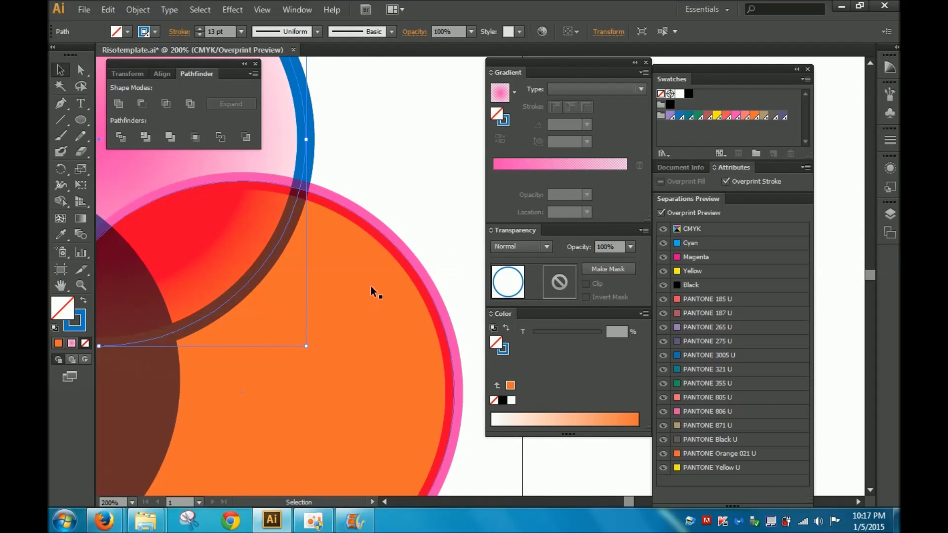
- Subtract the front ring copy from the orange circle with Minus Front, then reselect the orange circle
shift+click(384, 277)
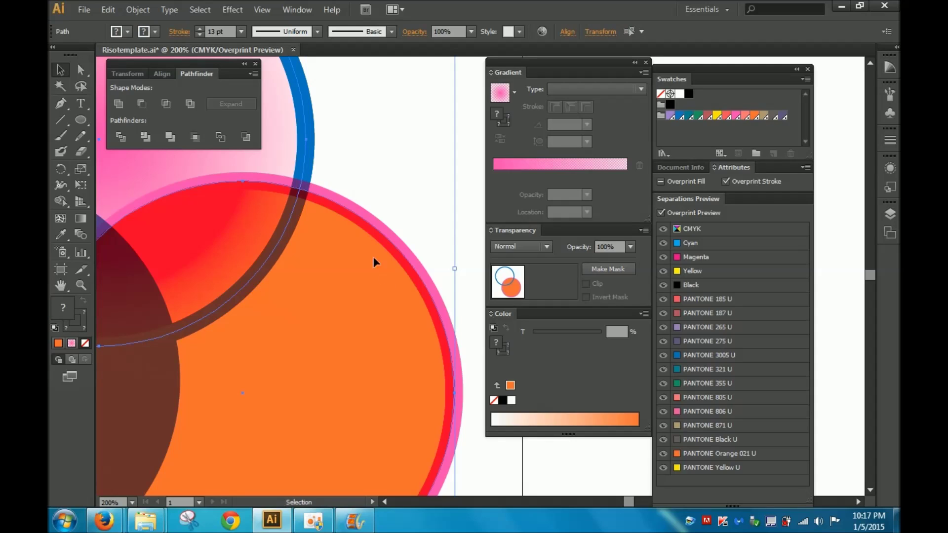
click(139, 102)
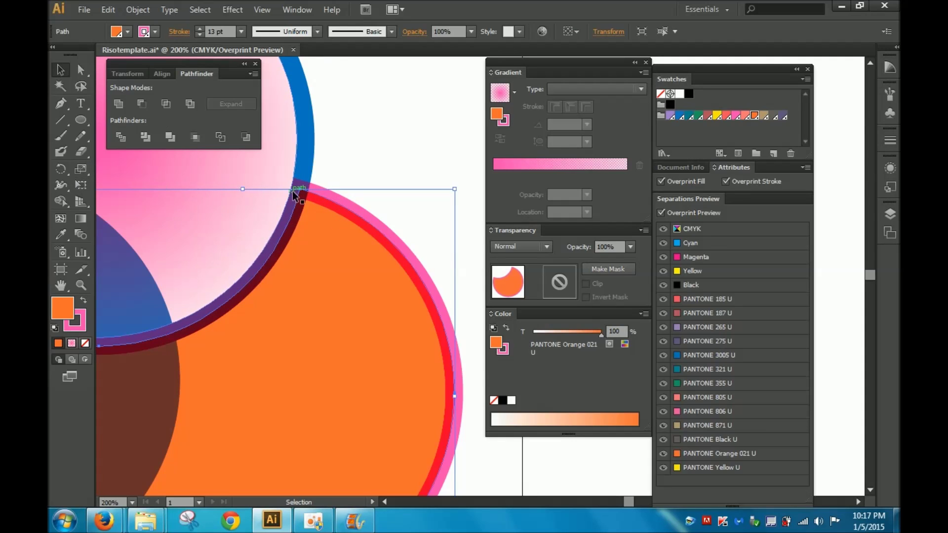
drag(295, 188, 298, 183)
click(355, 213)
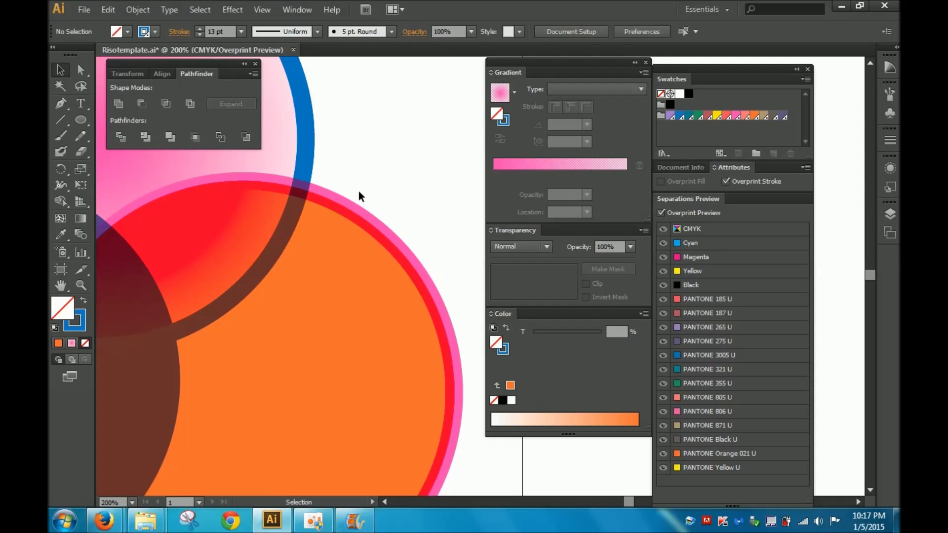
click(398, 263)
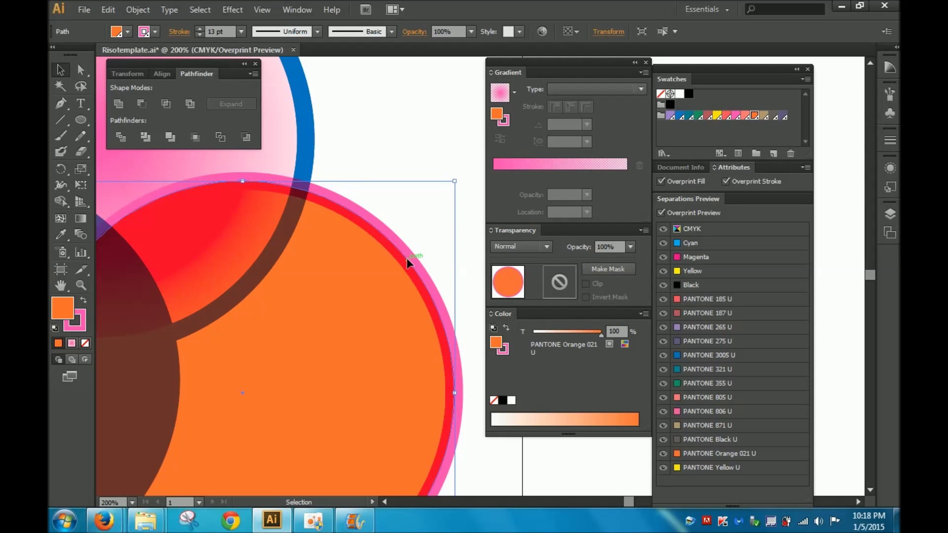
click(132, 8)
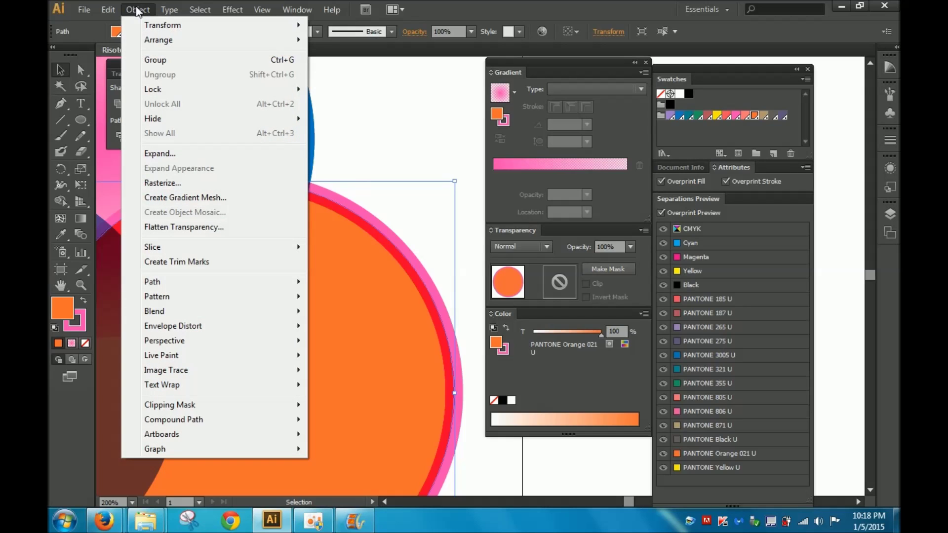
- Expand the orange circle's fill and stroke, then Alt-drag an offset duplicate of the blue ring
click(165, 154)
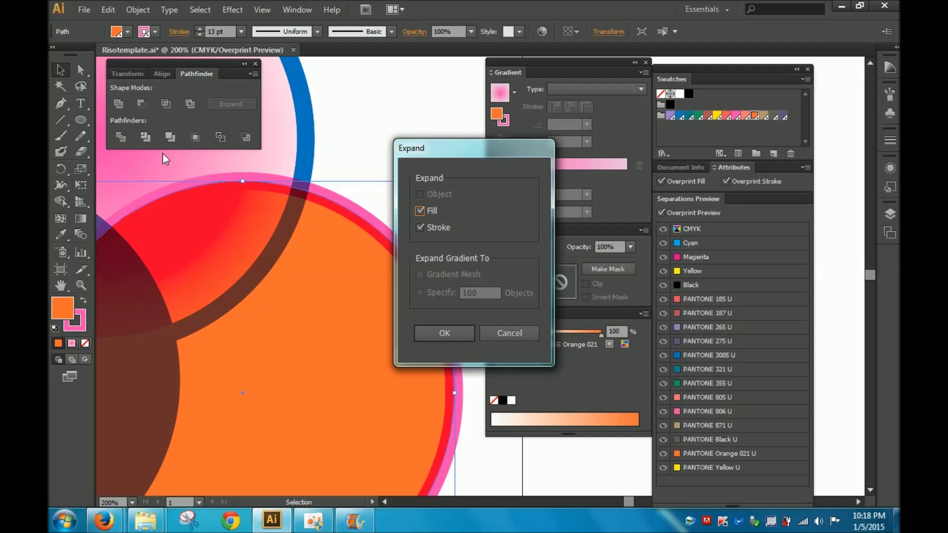
click(458, 333)
click(354, 140)
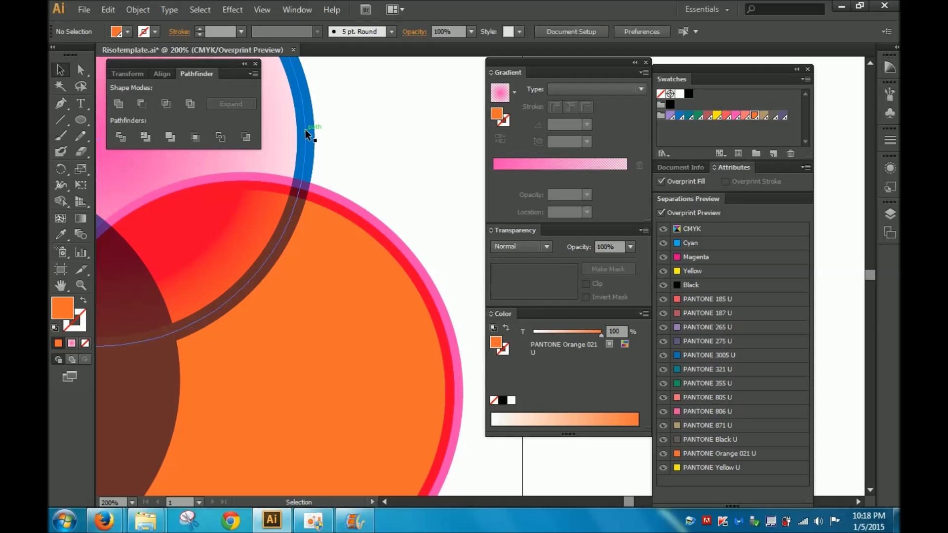
drag(305, 129, 358, 132)
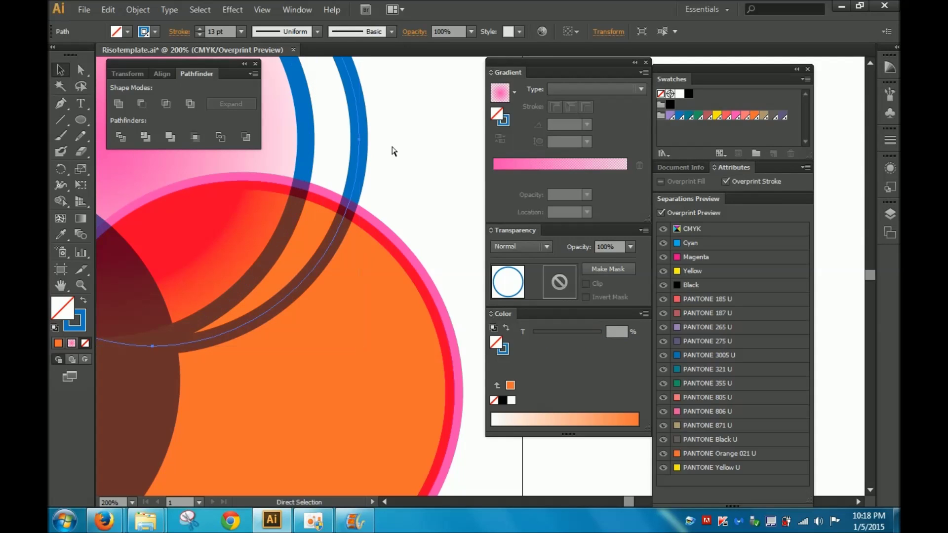
- Undo the duplicate ring and reselect the original blue ring at 150% zoom
key(ctrl+z)
click(348, 136)
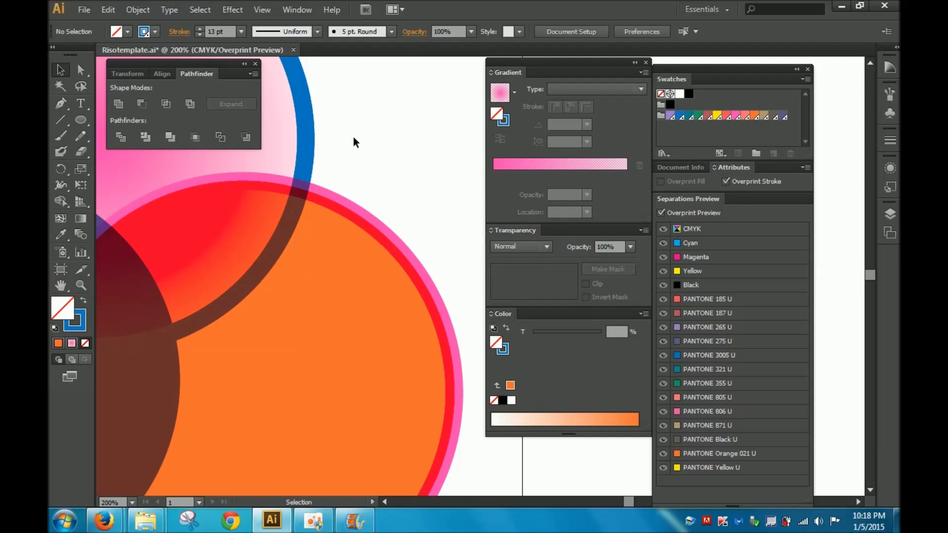
key(ctrl+plus)
scroll(355, 133, left, 5)
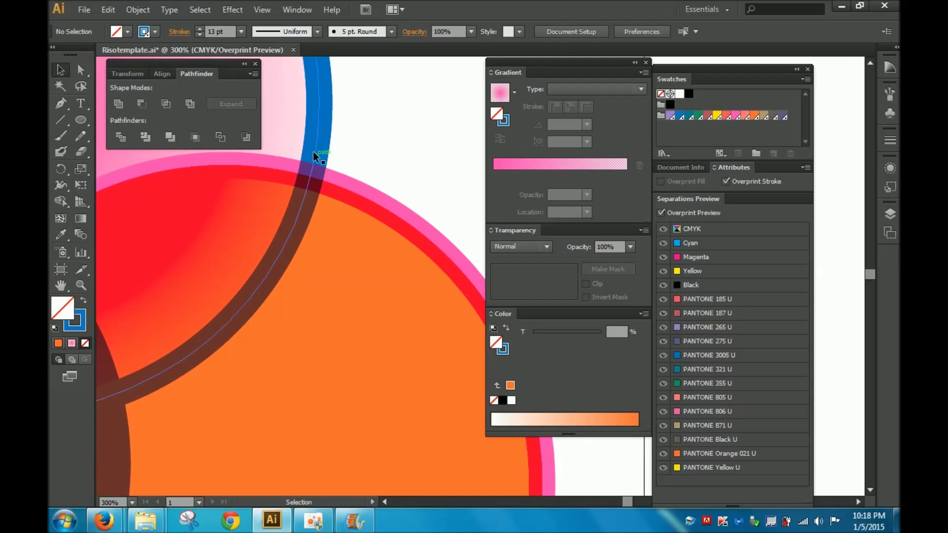
click(316, 151)
key(ctrl+minus)
key(ctrl+minus)
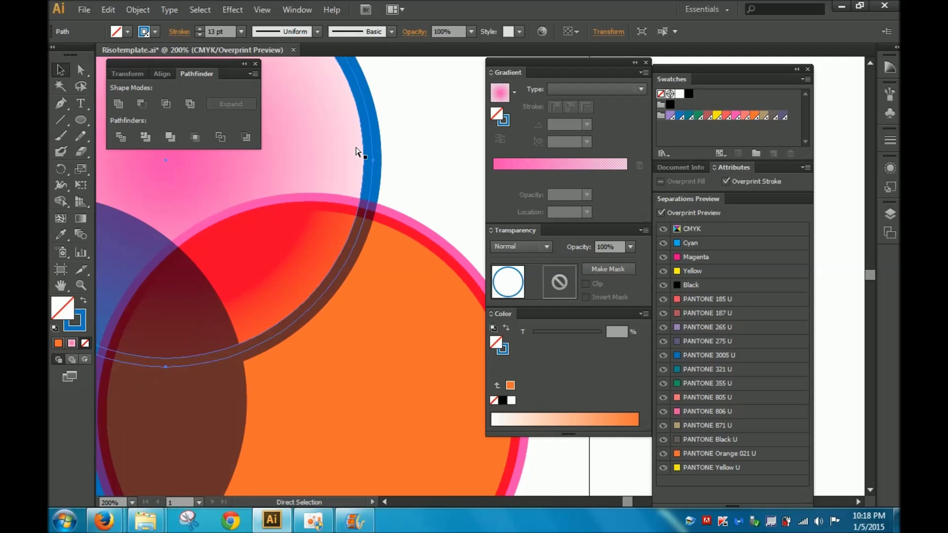
key(ctrl+minus)
key(v)
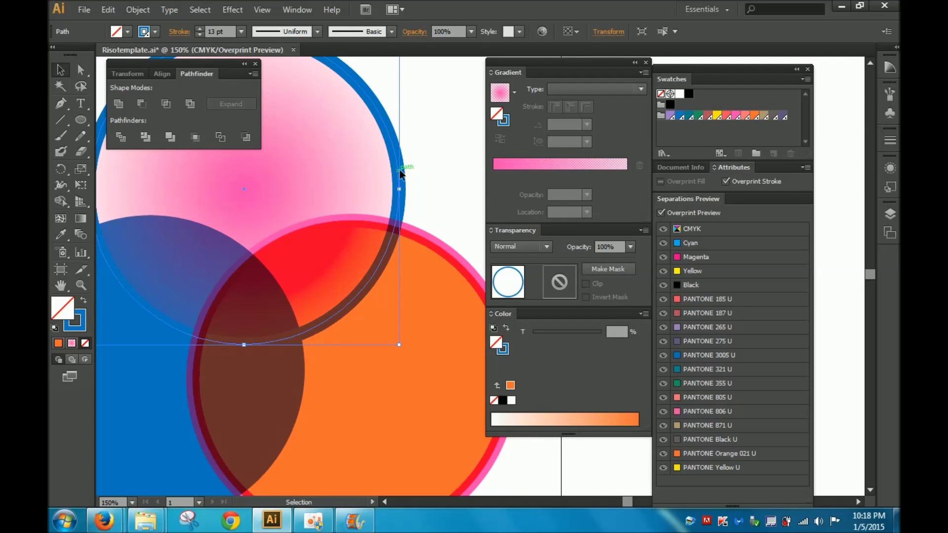
- Undo a second offset ring duplicate and select the expanded orange circle group
drag(399, 170, 432, 166)
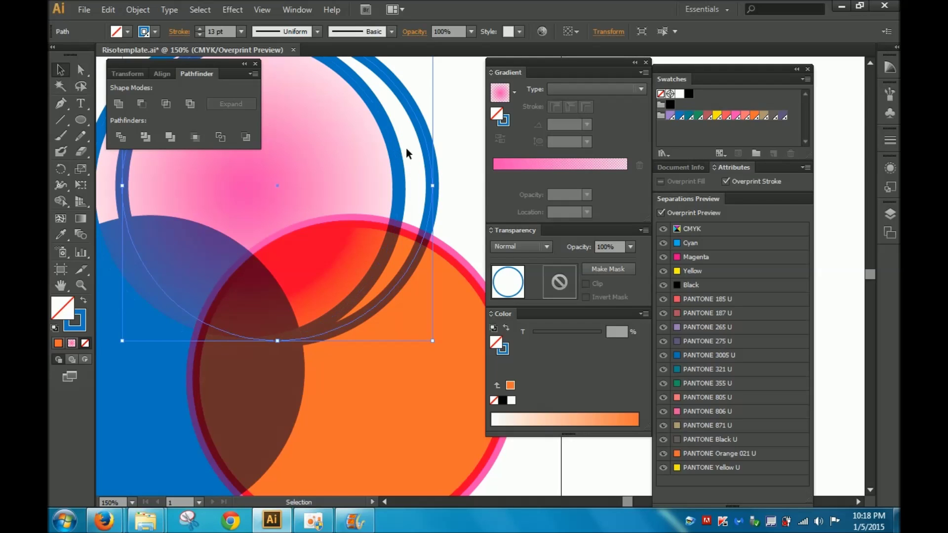
key(ctrl+z)
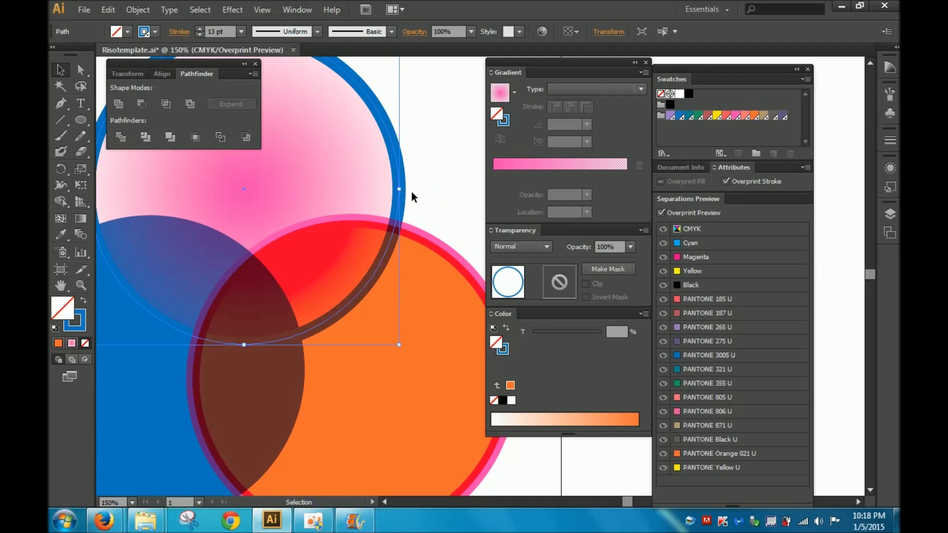
drag(446, 205, 393, 180)
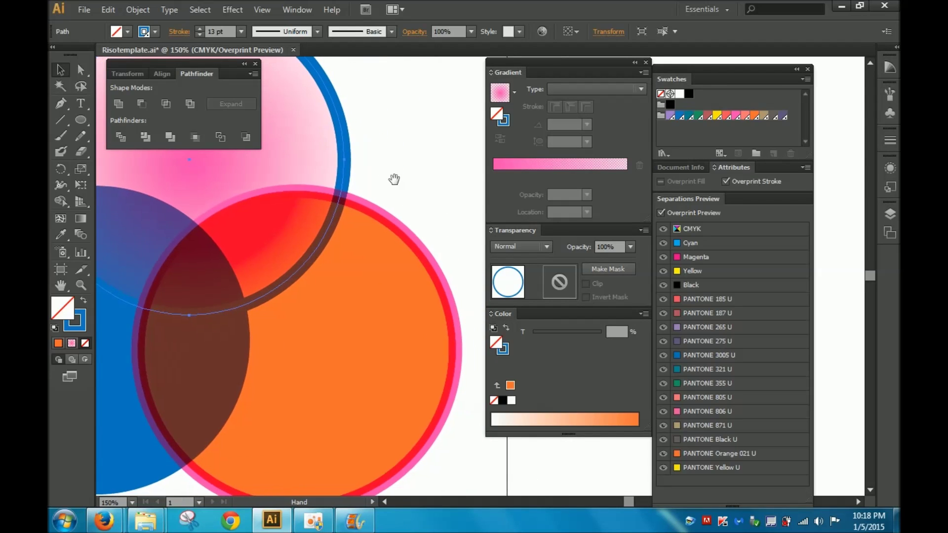
click(394, 220)
right_click(391, 220)
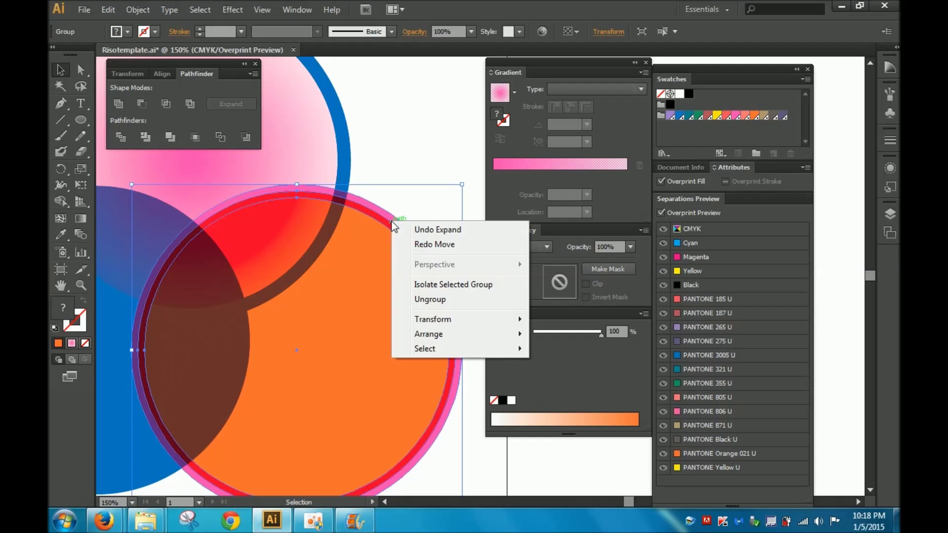
- Ungroup the expanded orange circle and briefly move the pink ring aside to inspect it
click(437, 298)
click(395, 155)
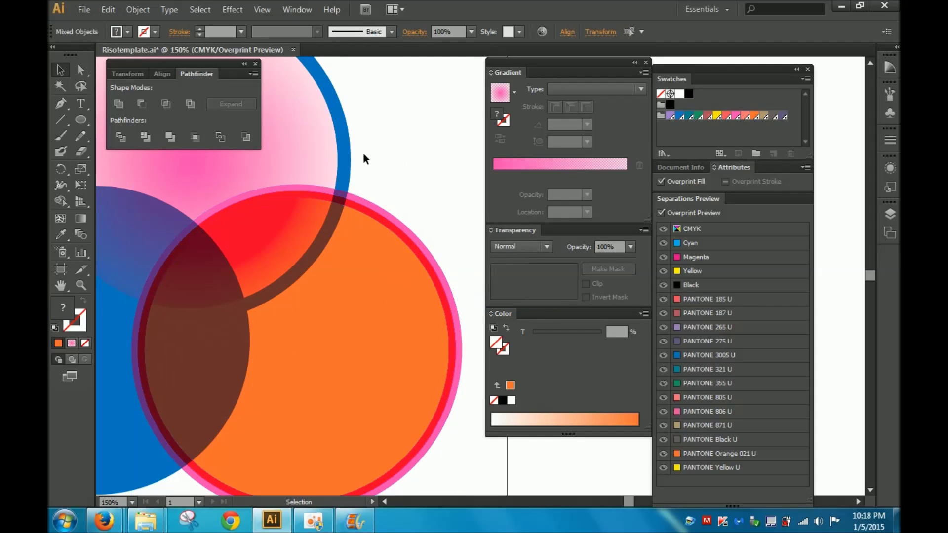
click(344, 158)
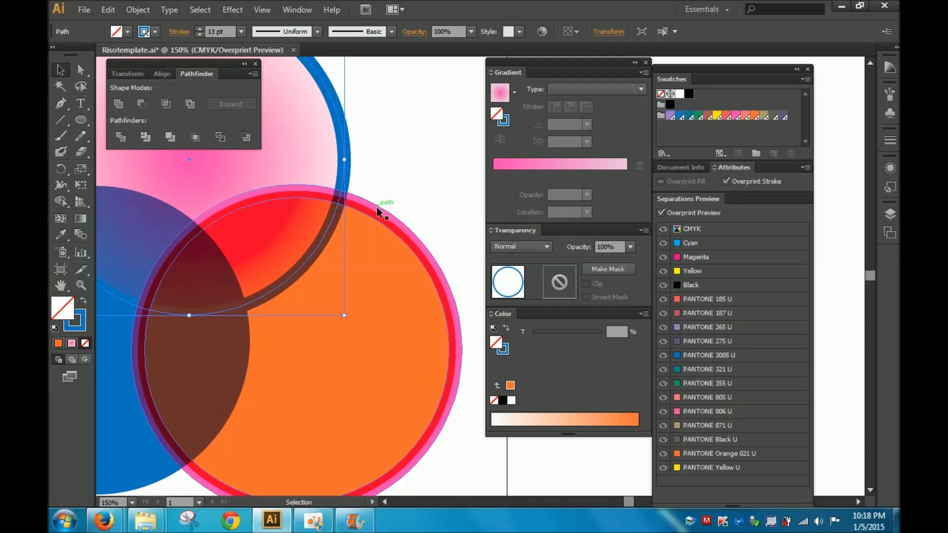
key(shift)
shift+click(379, 212)
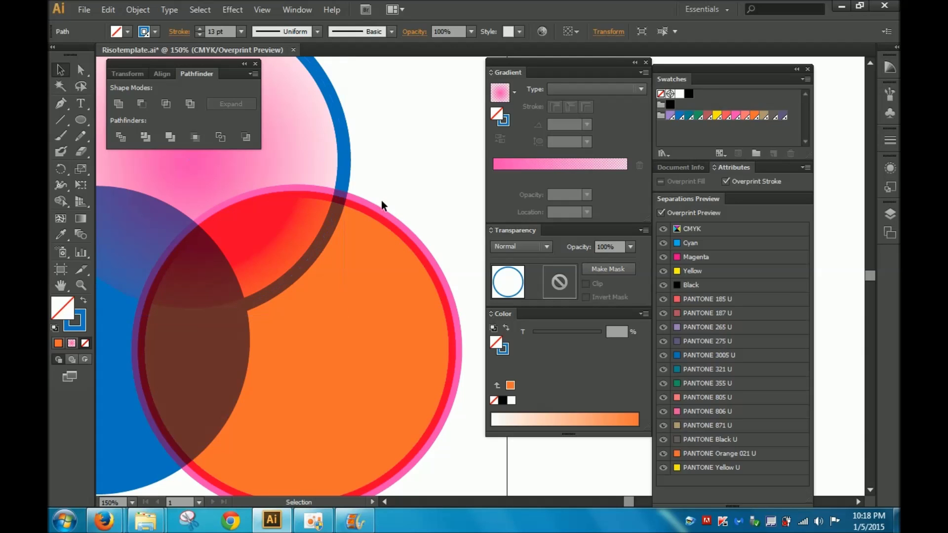
drag(380, 210, 428, 206)
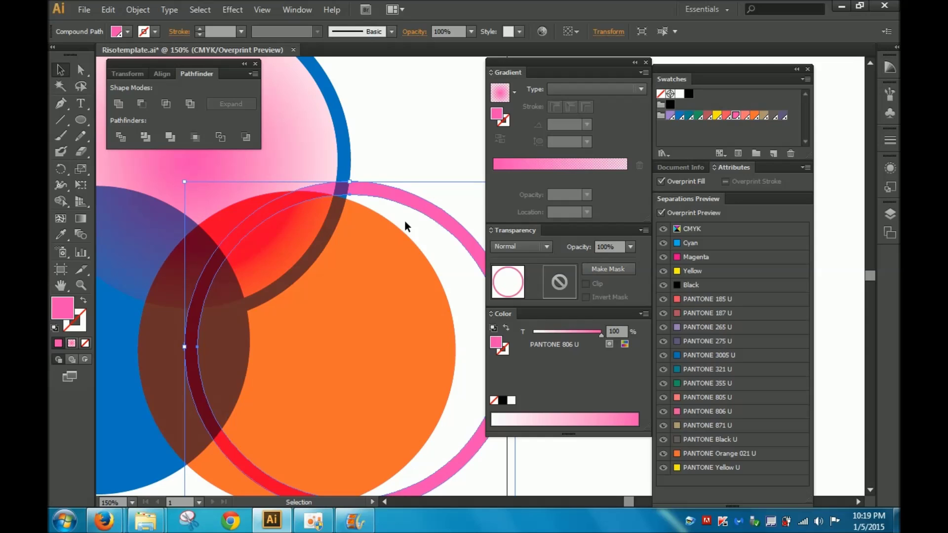
key(ctrl+z)
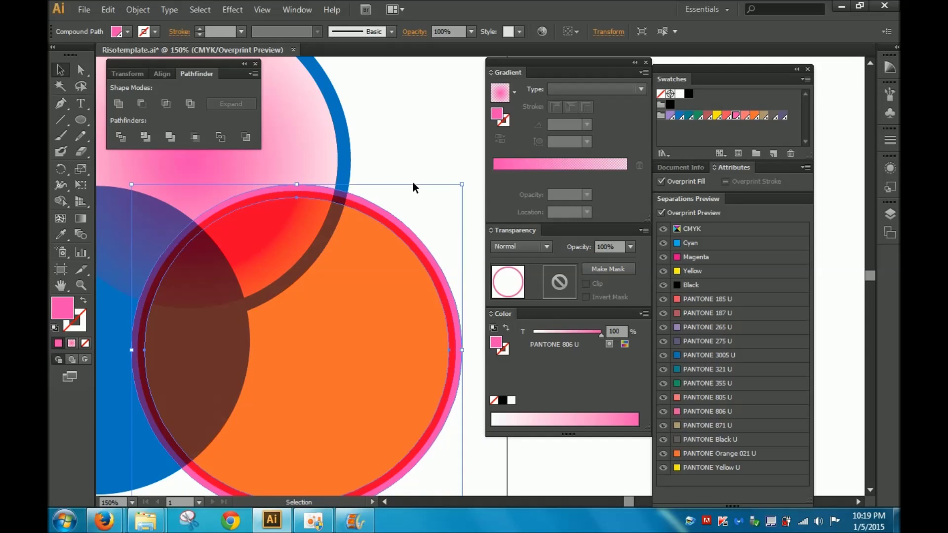
click(390, 180)
- Set the pink ring and orange disc together to 70% opacity
drag(384, 164, 407, 264)
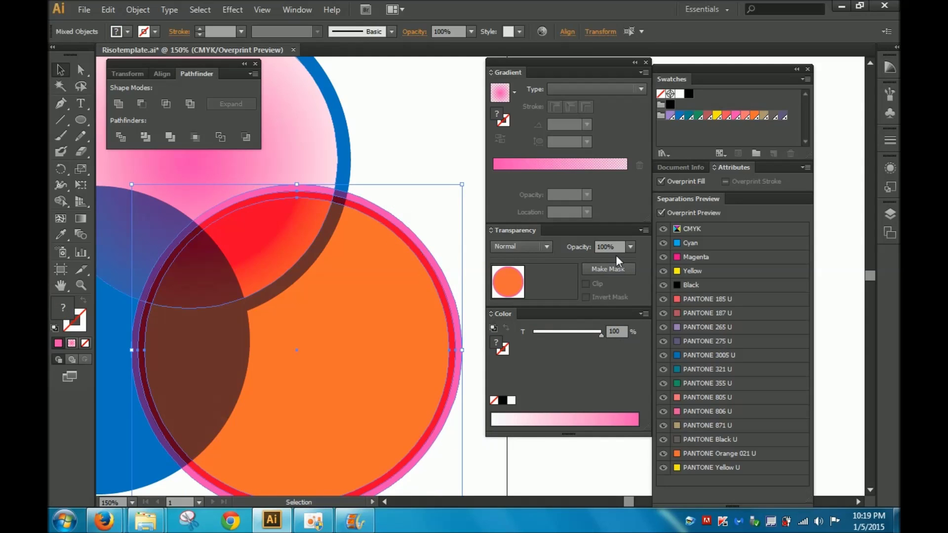
click(630, 247)
click(645, 363)
click(377, 144)
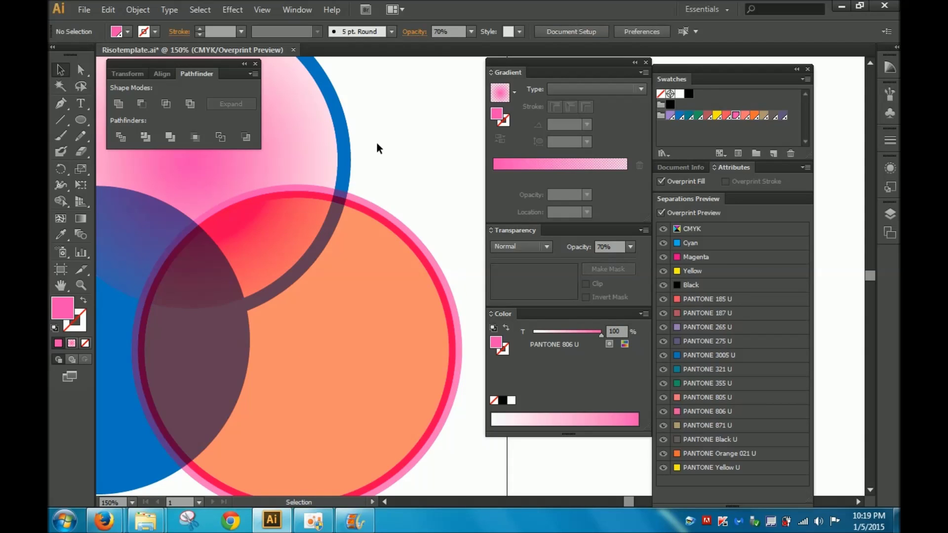
click(395, 222)
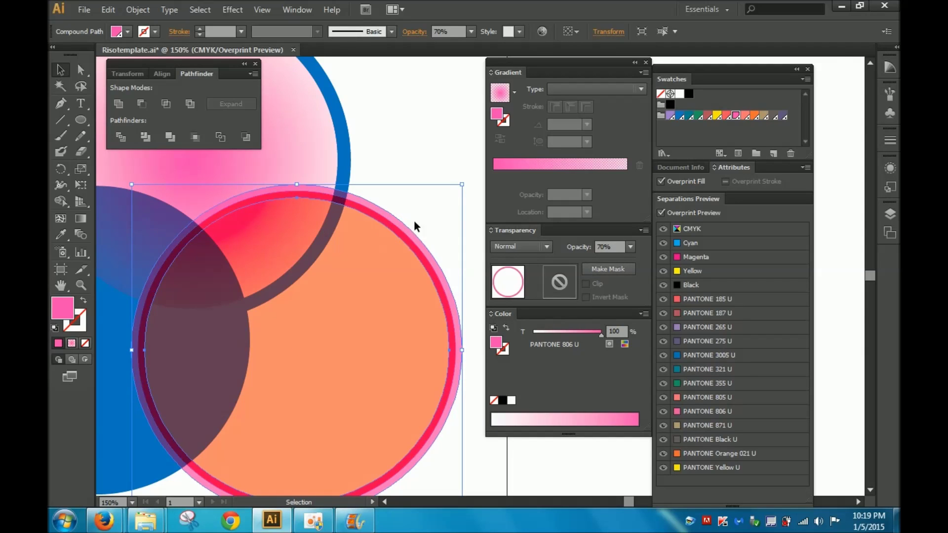
click(377, 143)
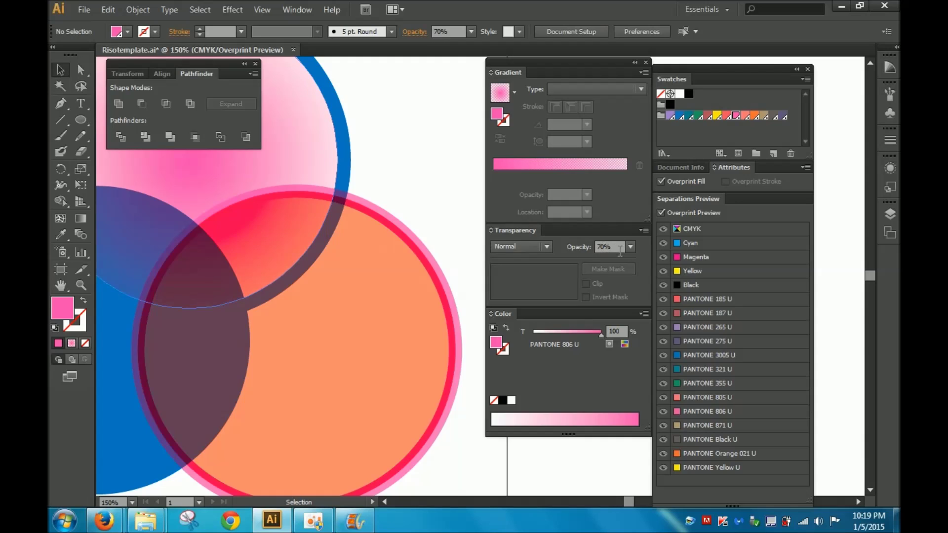
- Subtract the blue circle from the pink circle with Minus Front, then drag a blue ring copy right
click(345, 164)
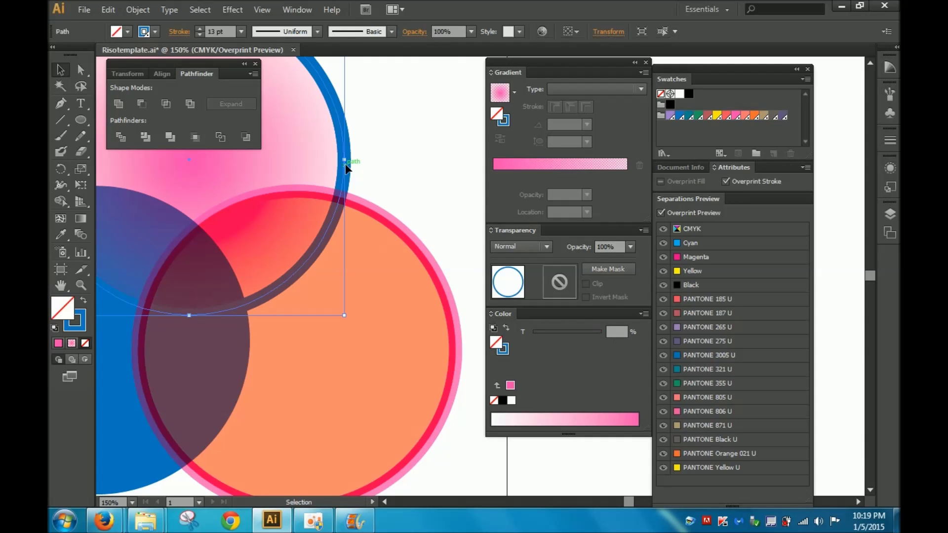
shift+click(419, 243)
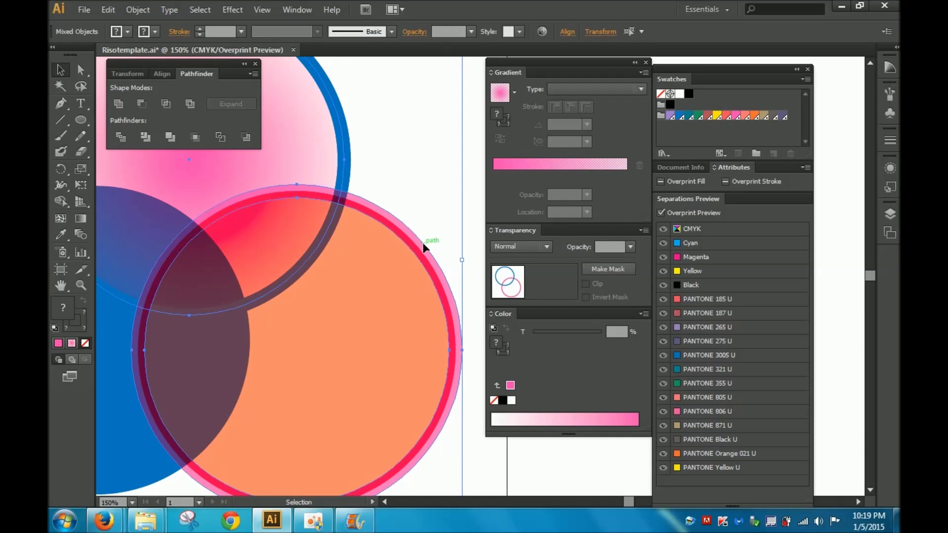
click(146, 106)
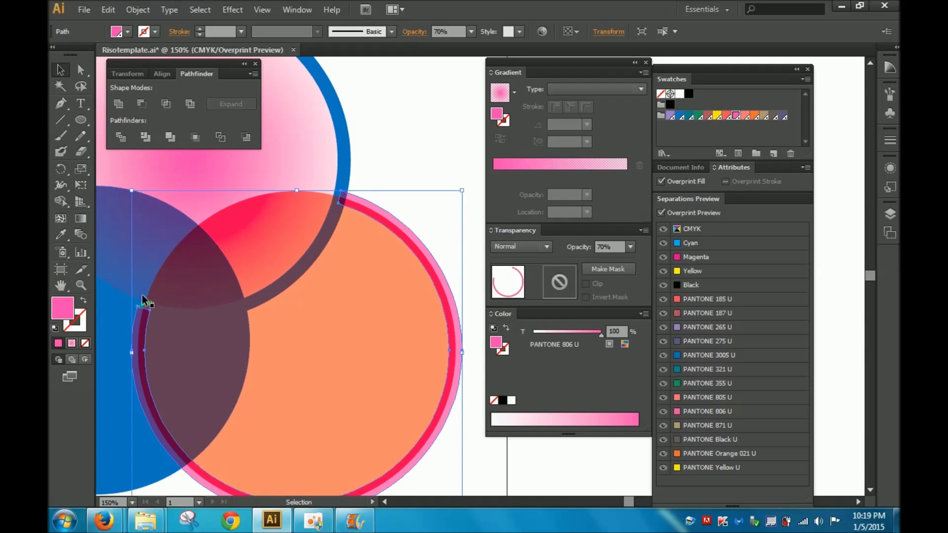
click(425, 133)
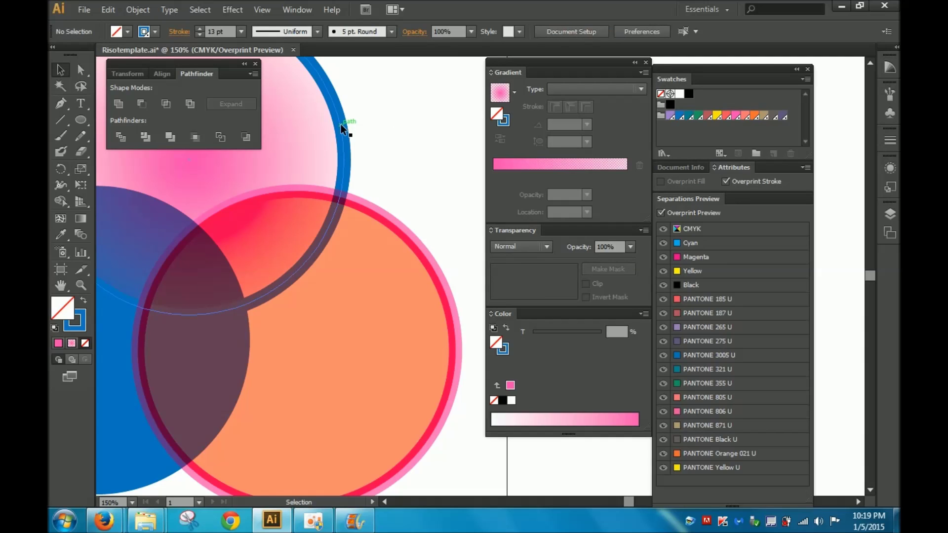
drag(345, 128, 429, 148)
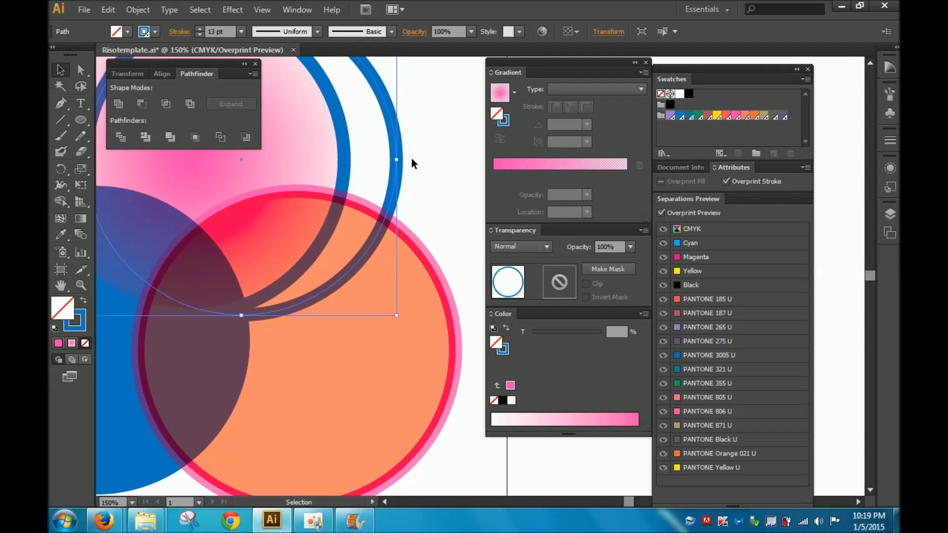
- Undo the extra blue ring and expand the blue ring's stroke into a filled shape
key(a)
key(ctrl+z)
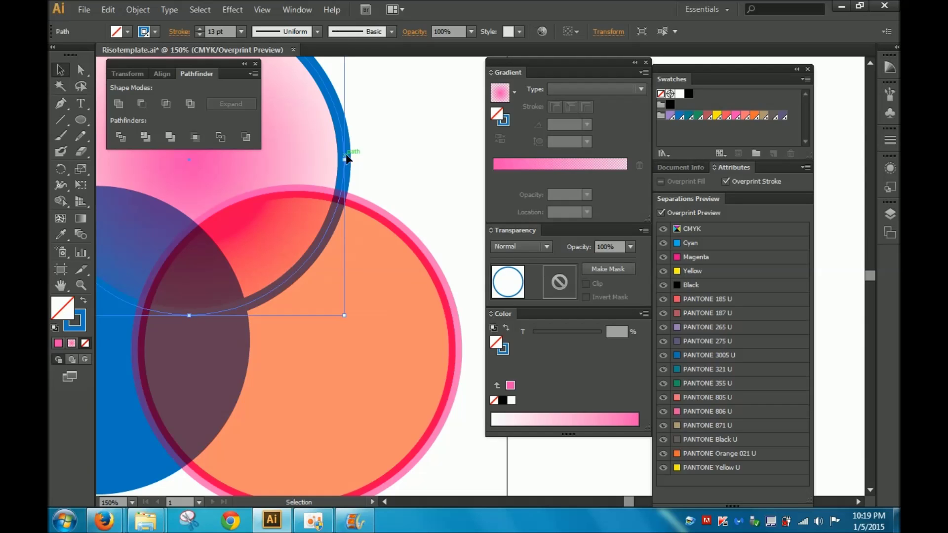
click(141, 11)
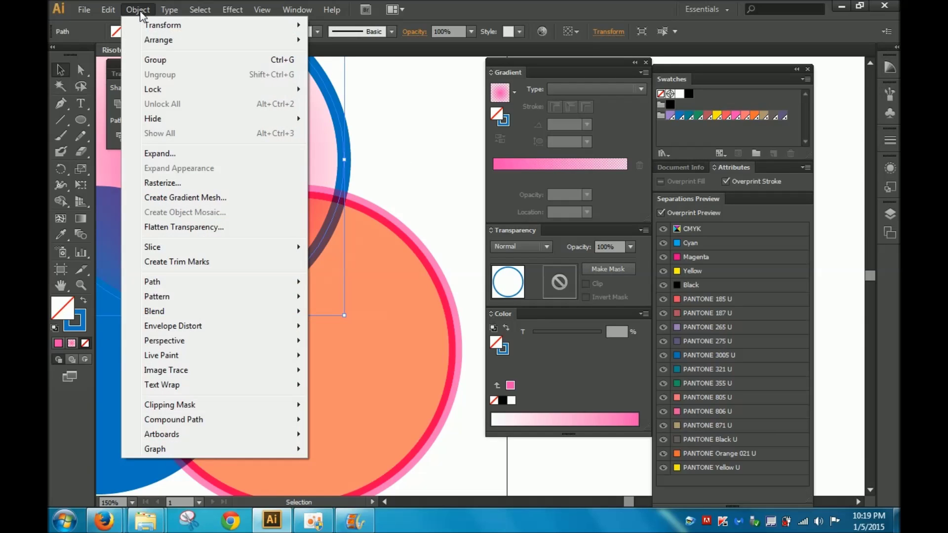
click(160, 154)
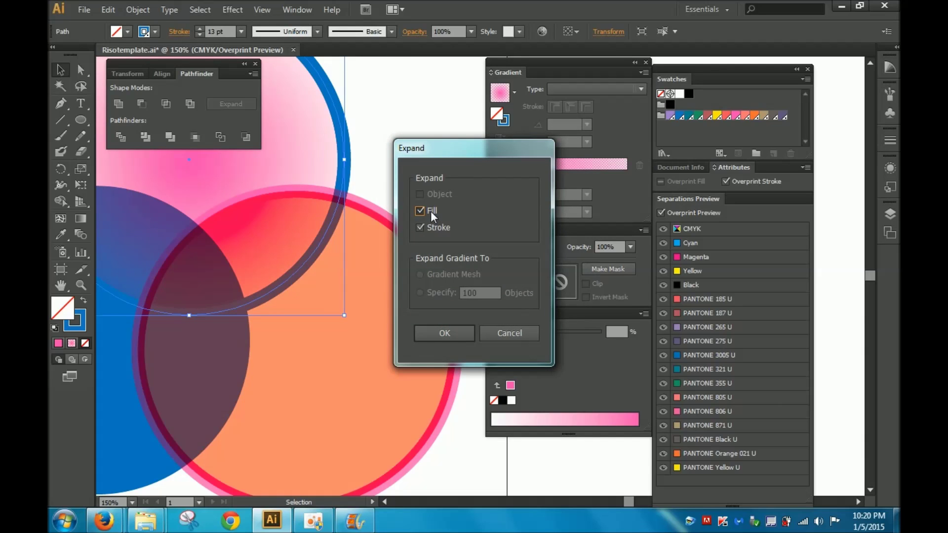
click(446, 335)
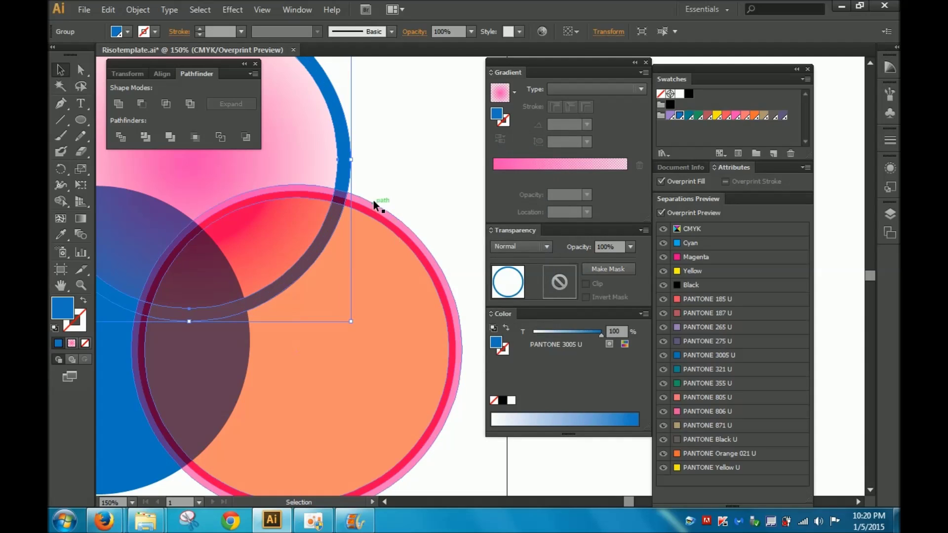
- Cut the expanded blue ring out of the pink circle with Pathfinder Minus Front
click(364, 149)
click(351, 167)
click(368, 177)
click(348, 177)
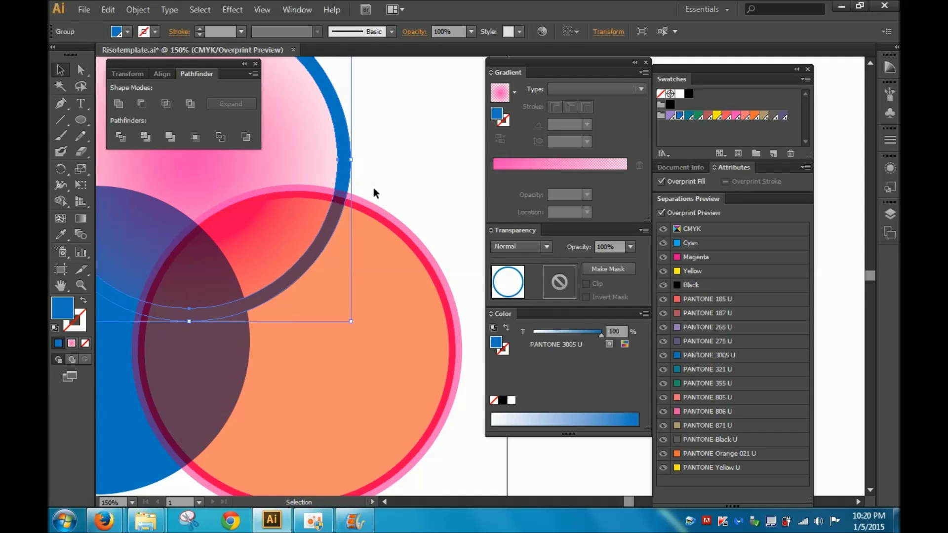
shift+click(390, 217)
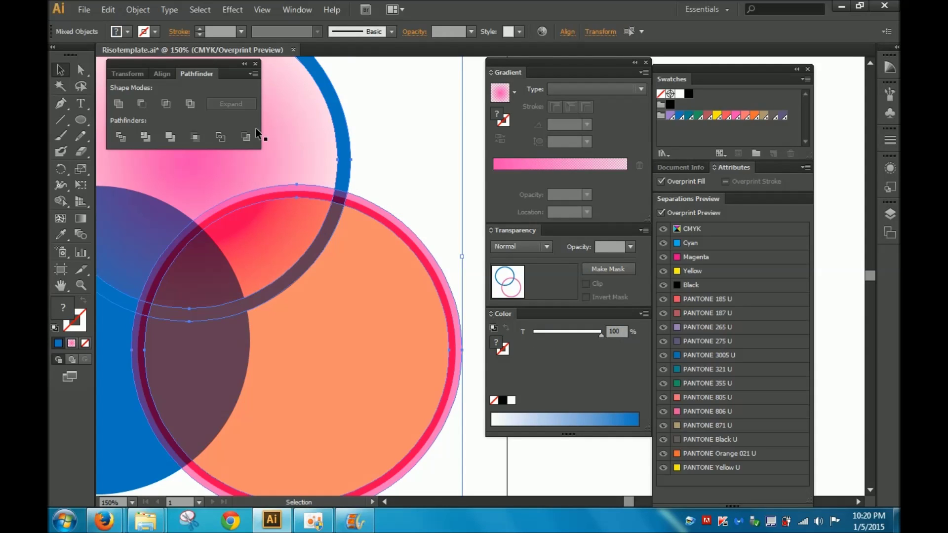
click(142, 104)
click(419, 128)
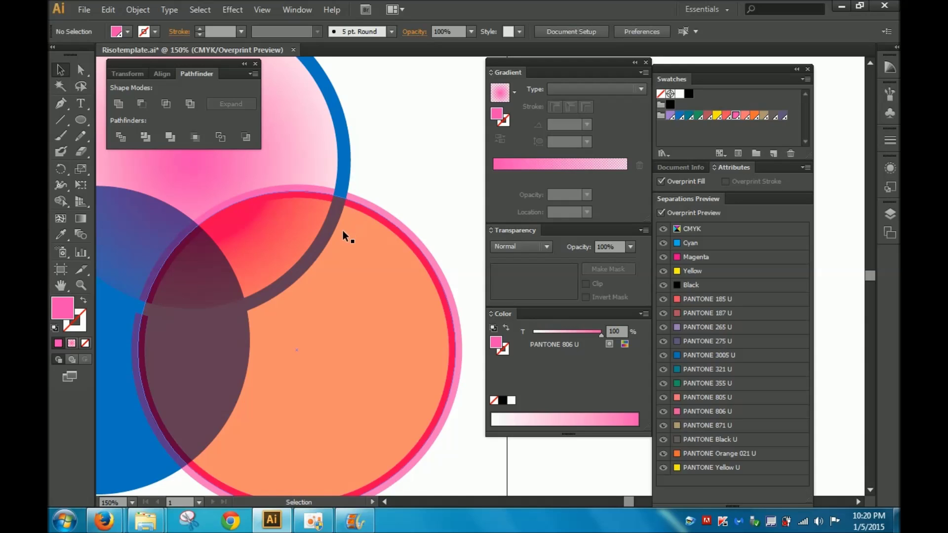
click(343, 168)
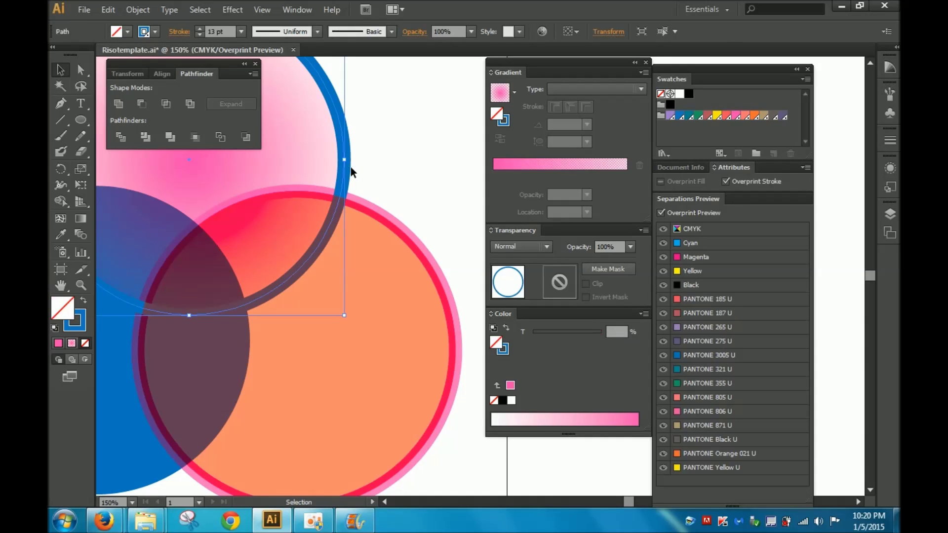
- Paste a copy of the blue ring in front and expand its stroke into a filled shape
click(108, 10)
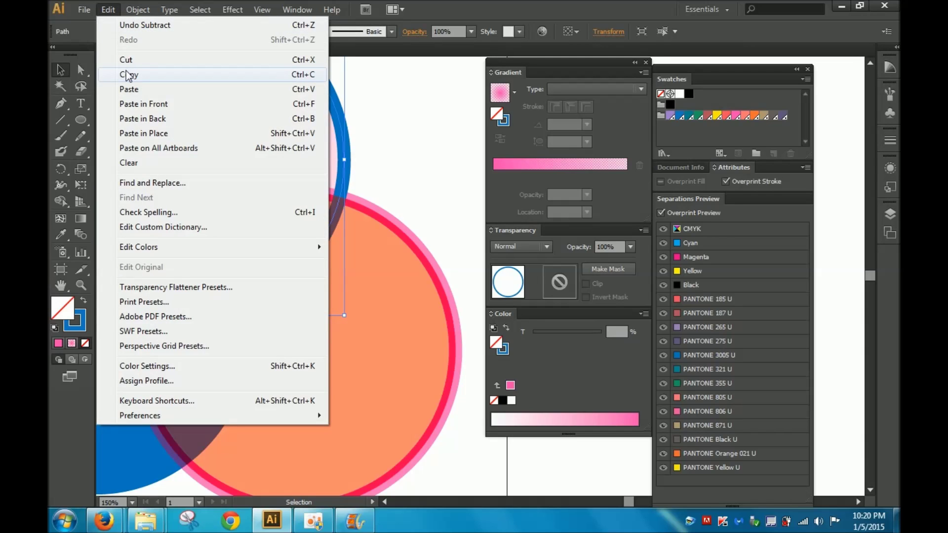
click(134, 105)
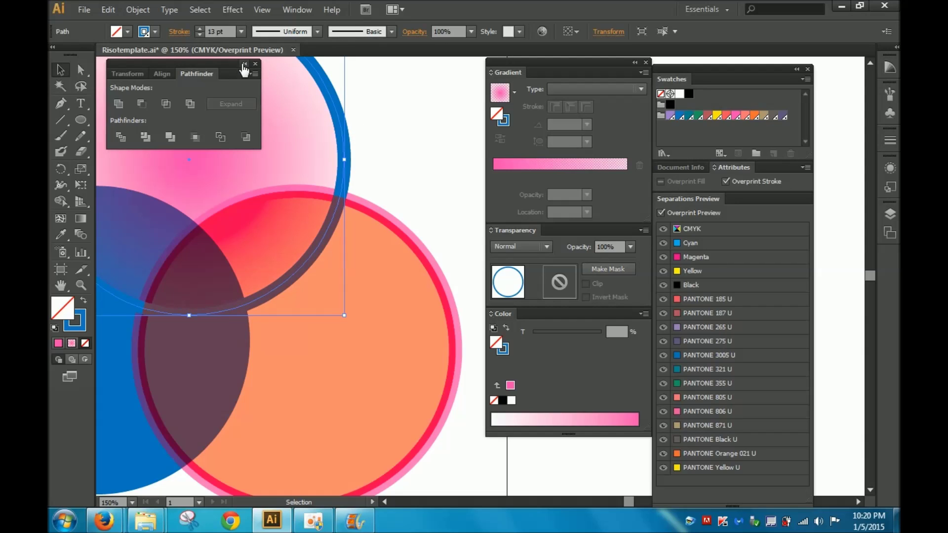
click(138, 10)
click(266, 153)
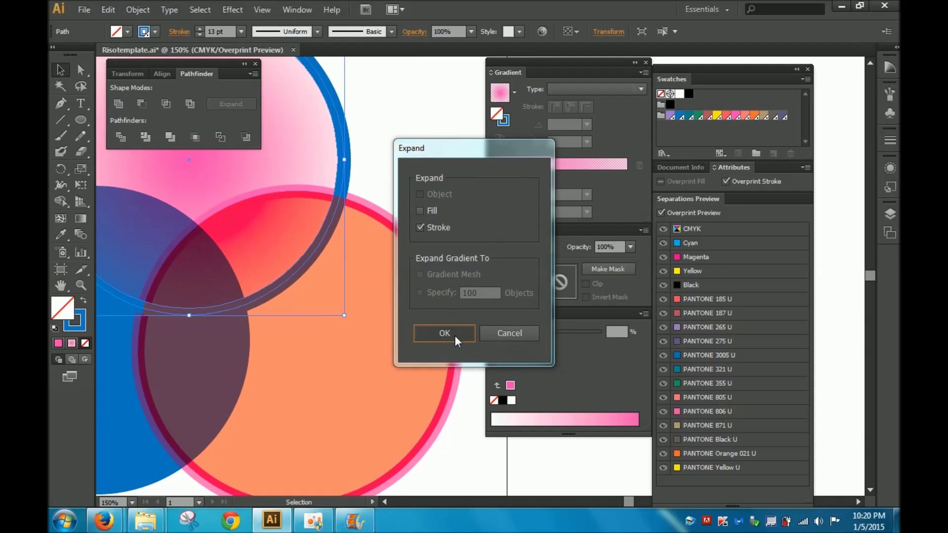
click(454, 336)
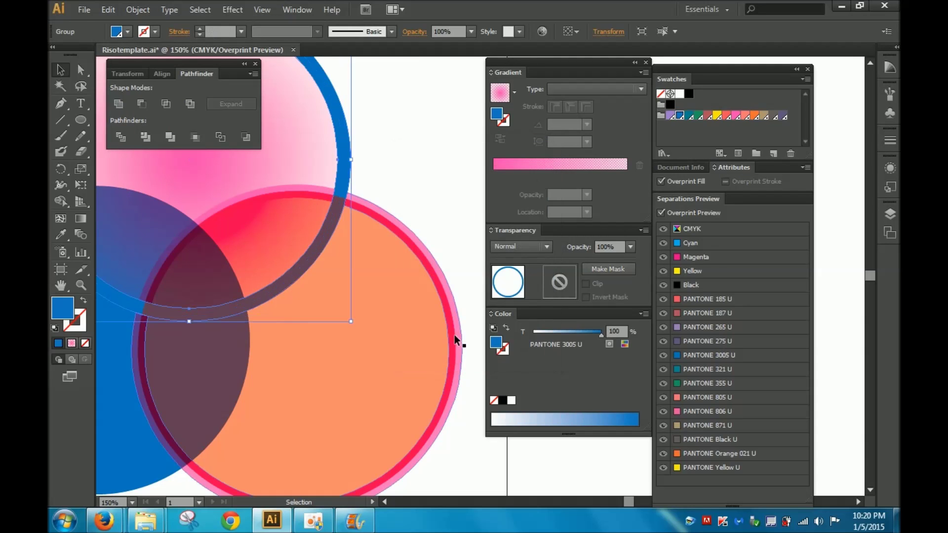
- Cut the expanded ring copy out of the orange circle with Minus Front
click(369, 164)
click(347, 166)
shift+click(398, 289)
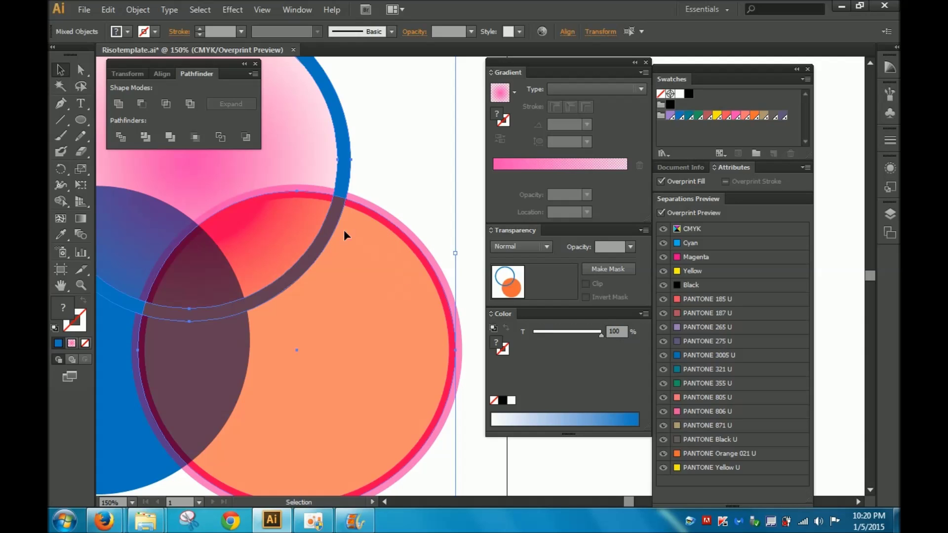
click(143, 105)
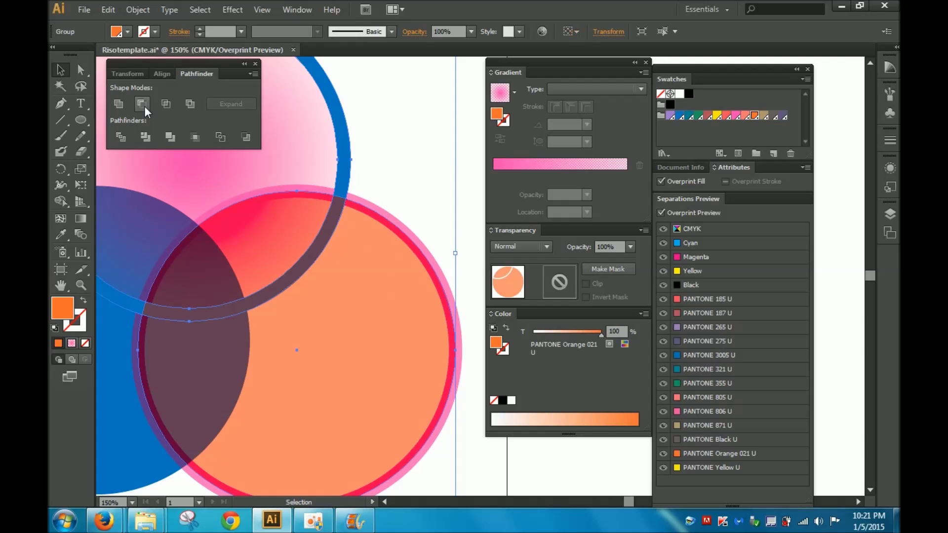
click(432, 161)
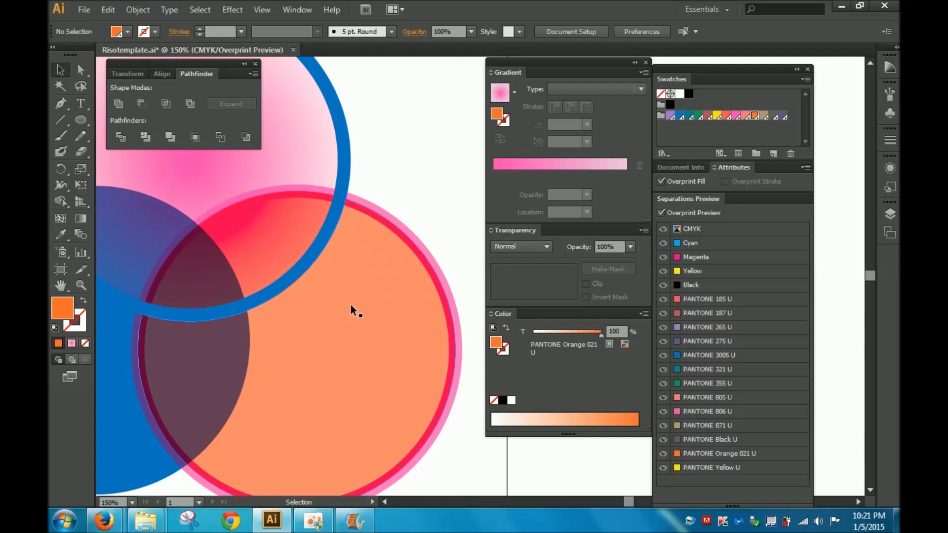
drag(351, 305, 395, 334)
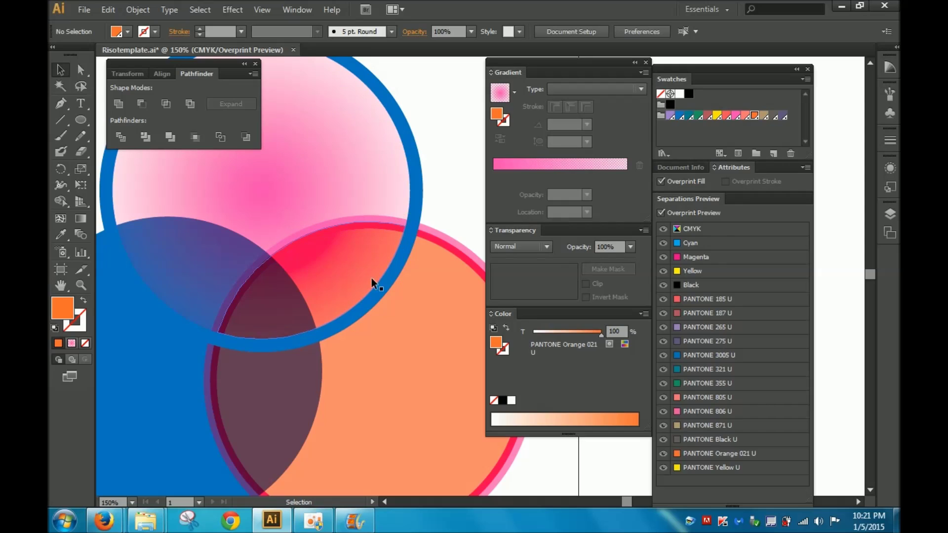
drag(392, 341, 301, 322)
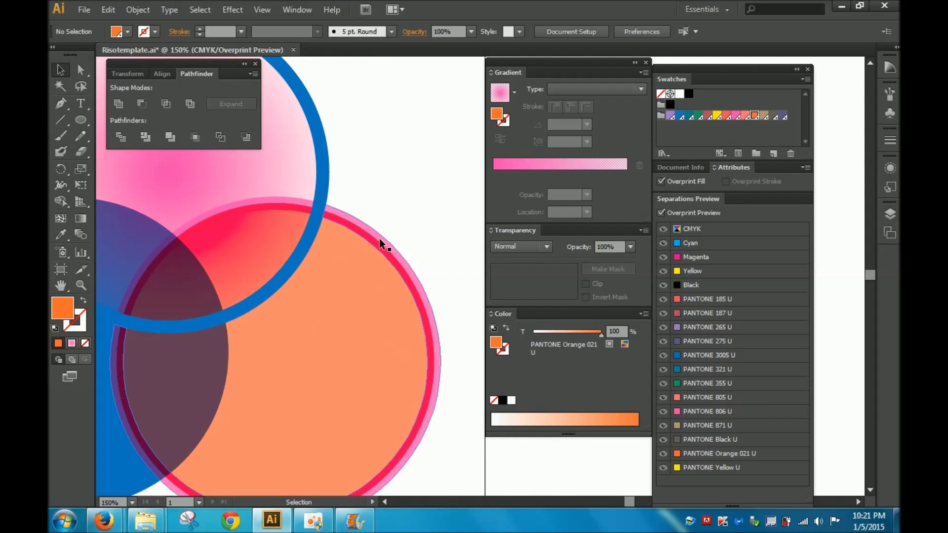
drag(321, 188, 408, 178)
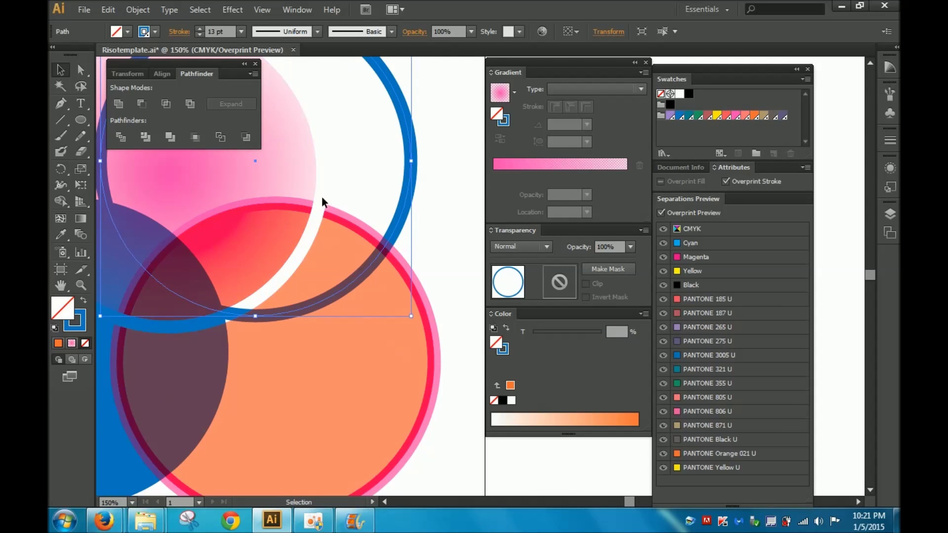
key(a)
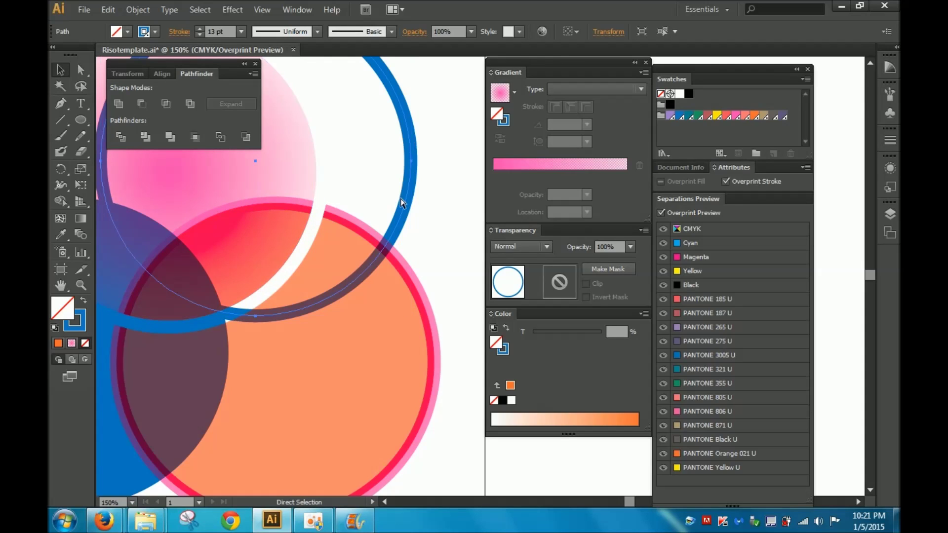
key(ctrl+z)
key(v)
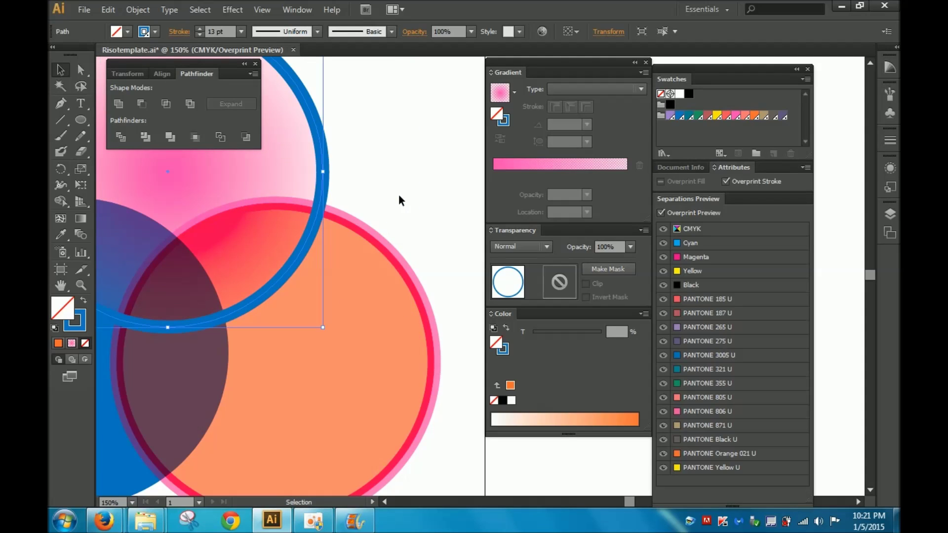
click(399, 197)
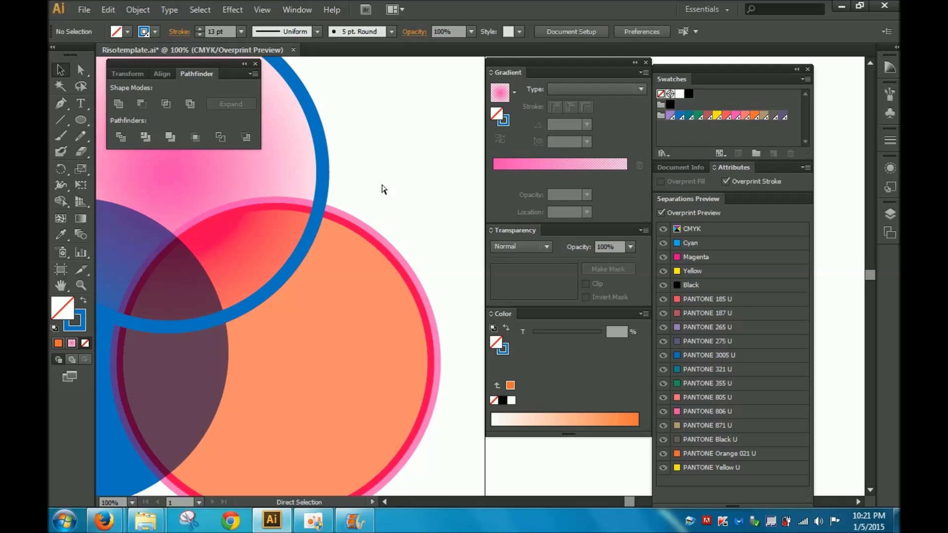
key(ctrl+minus)
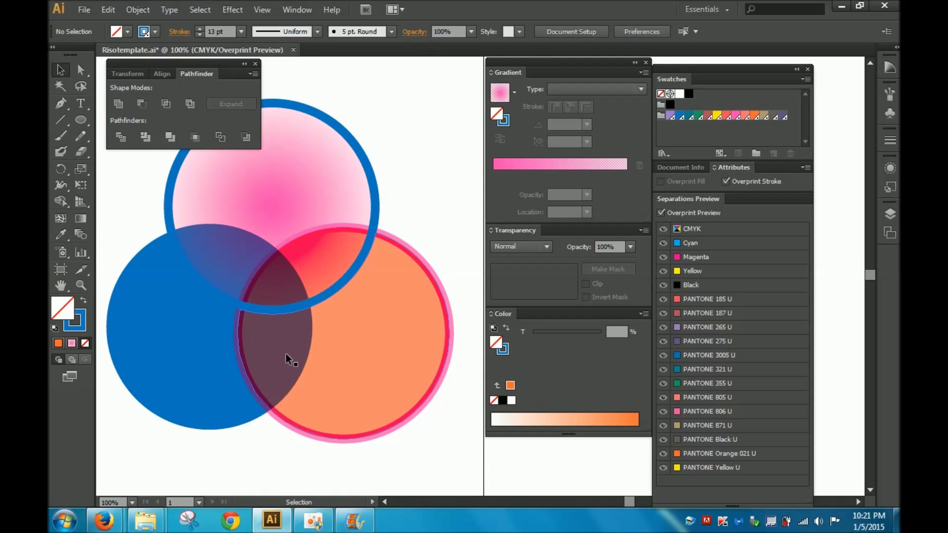
- Pan to center the three circles and move the floating Pathfinder panel clear of them
drag(233, 334, 262, 345)
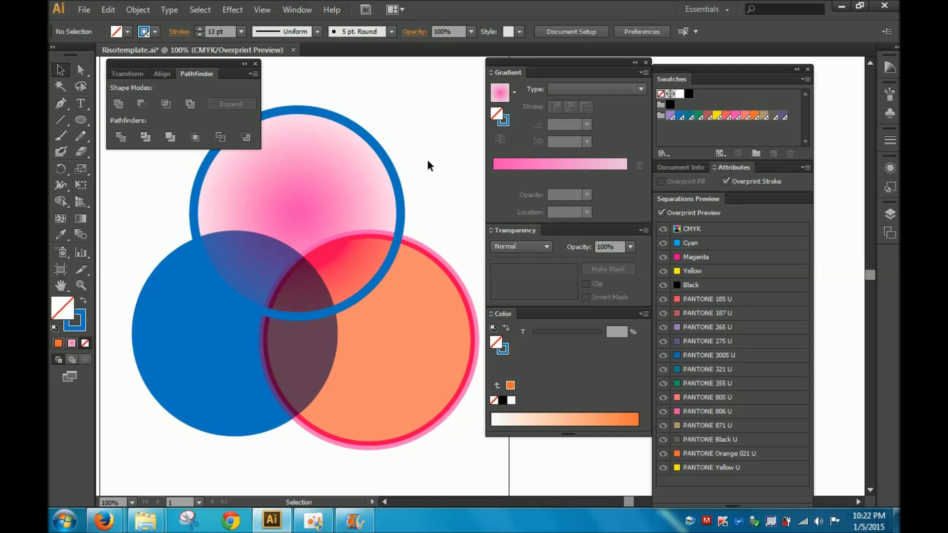
drag(170, 69, 118, 67)
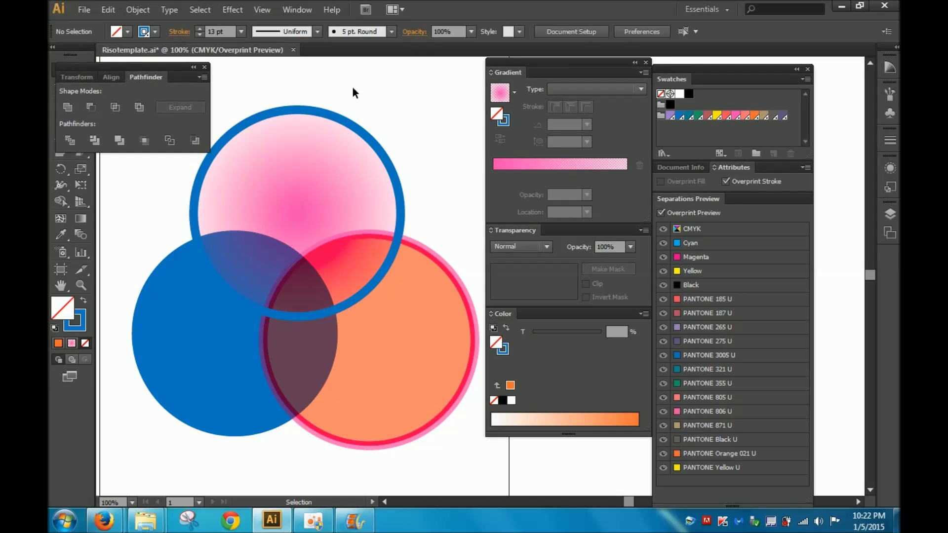